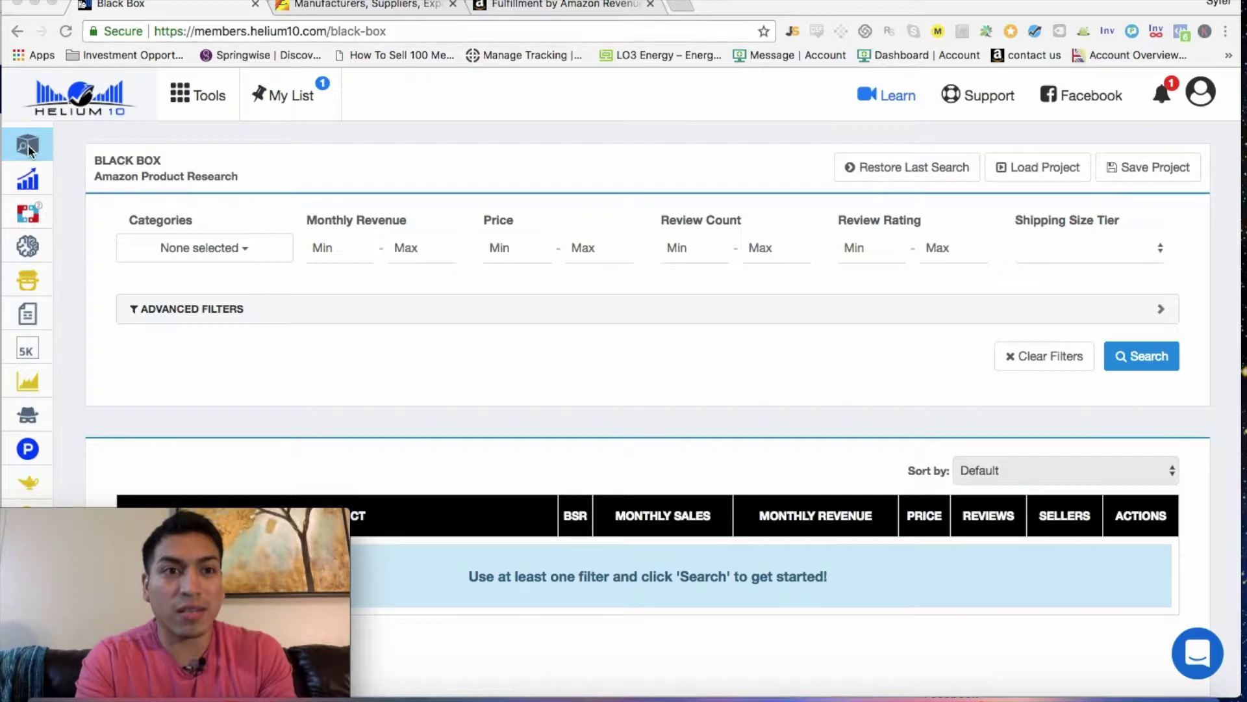
# - Limit the product search to the Home & Kitchen category
pyautogui.click(217, 248)
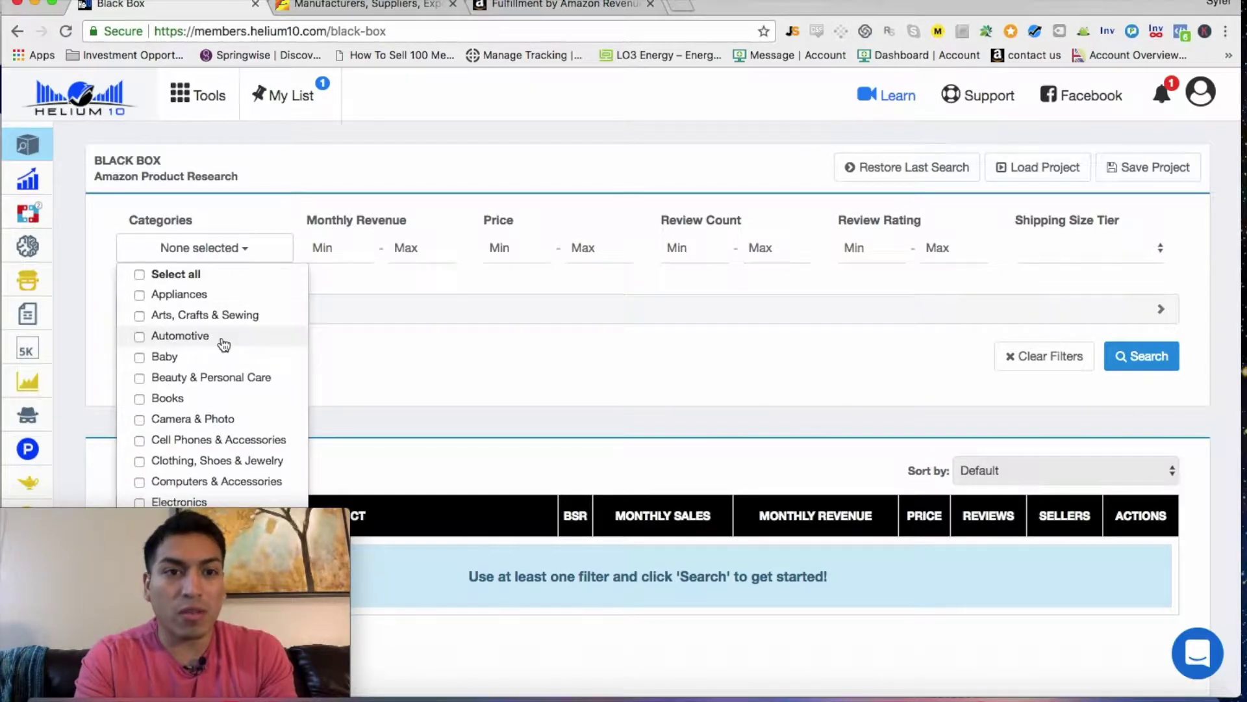
pyautogui.scroll(-5, 223, 345)
pyautogui.scroll(-2, 224, 345)
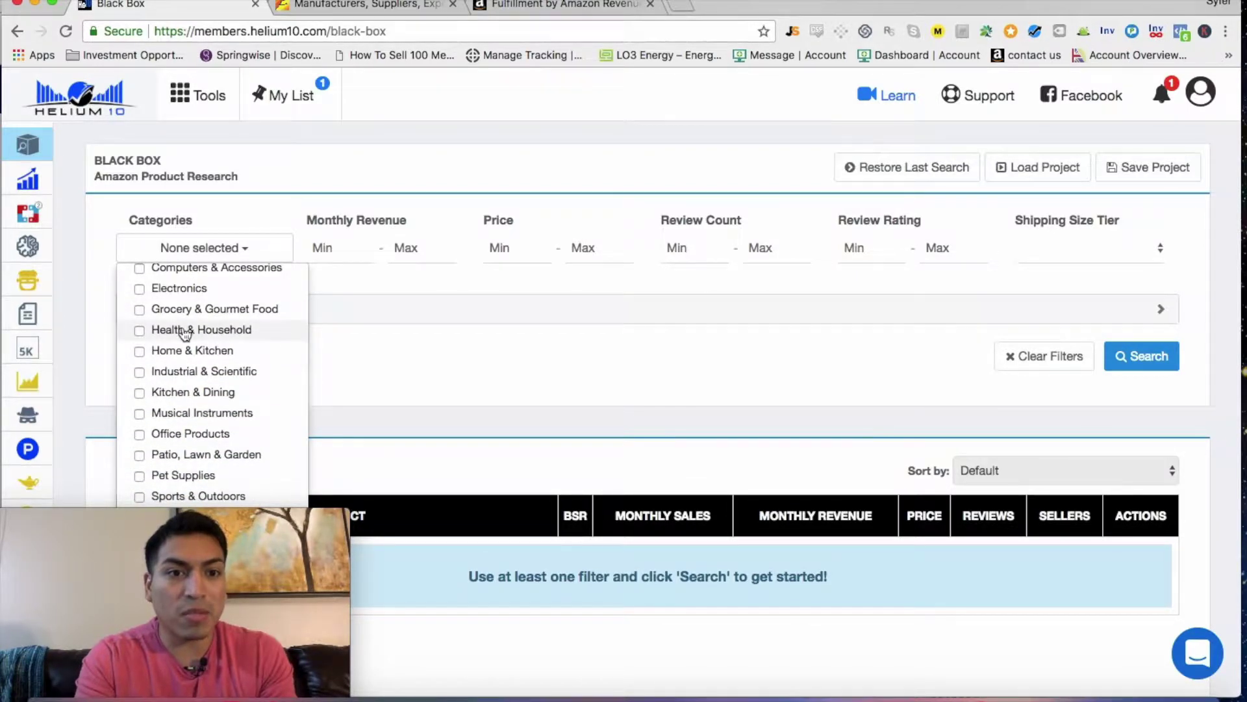
pyautogui.click(140, 352)
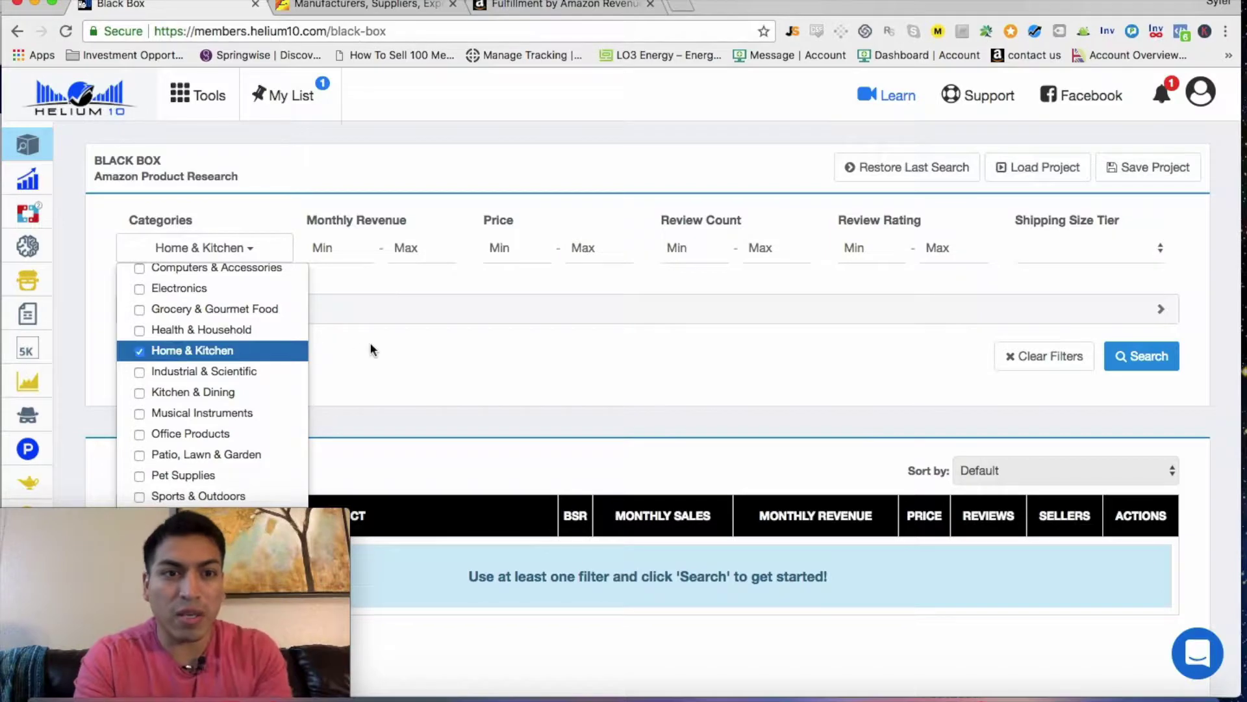
pyautogui.click(478, 299)
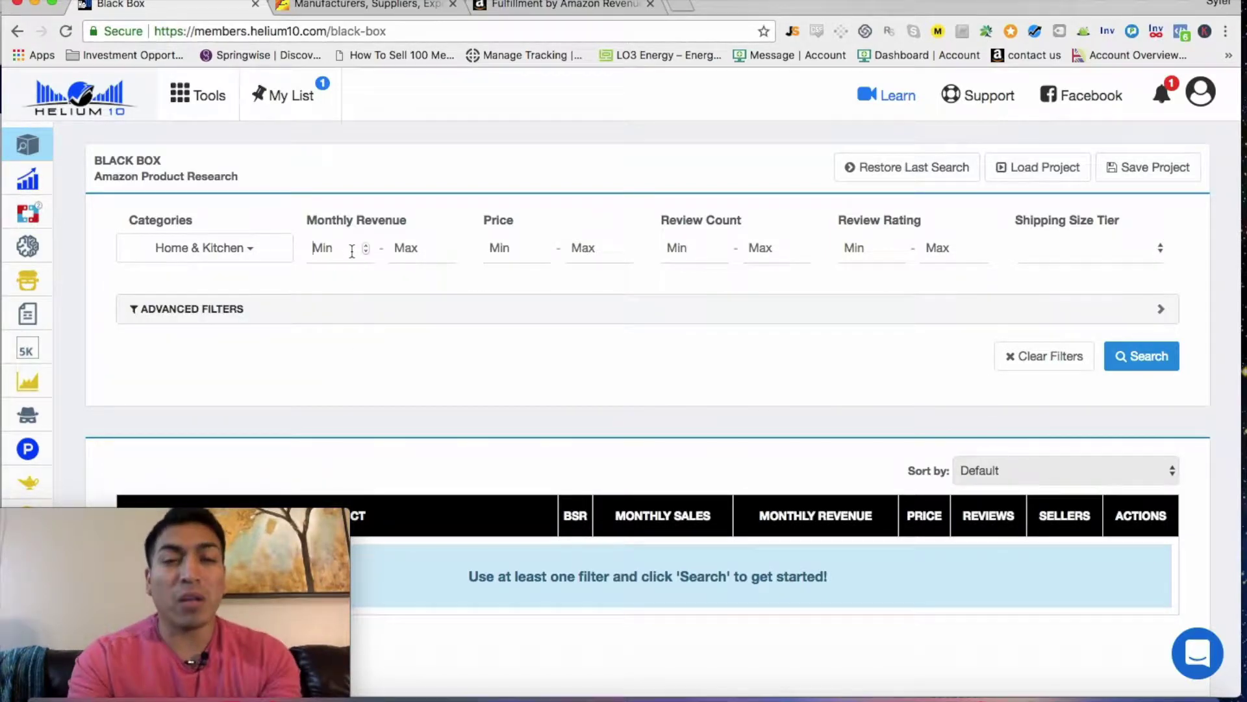
# - Set the monthly revenue filter to a minimum of 10000 and a maximum of 150000
pyautogui.write('10')
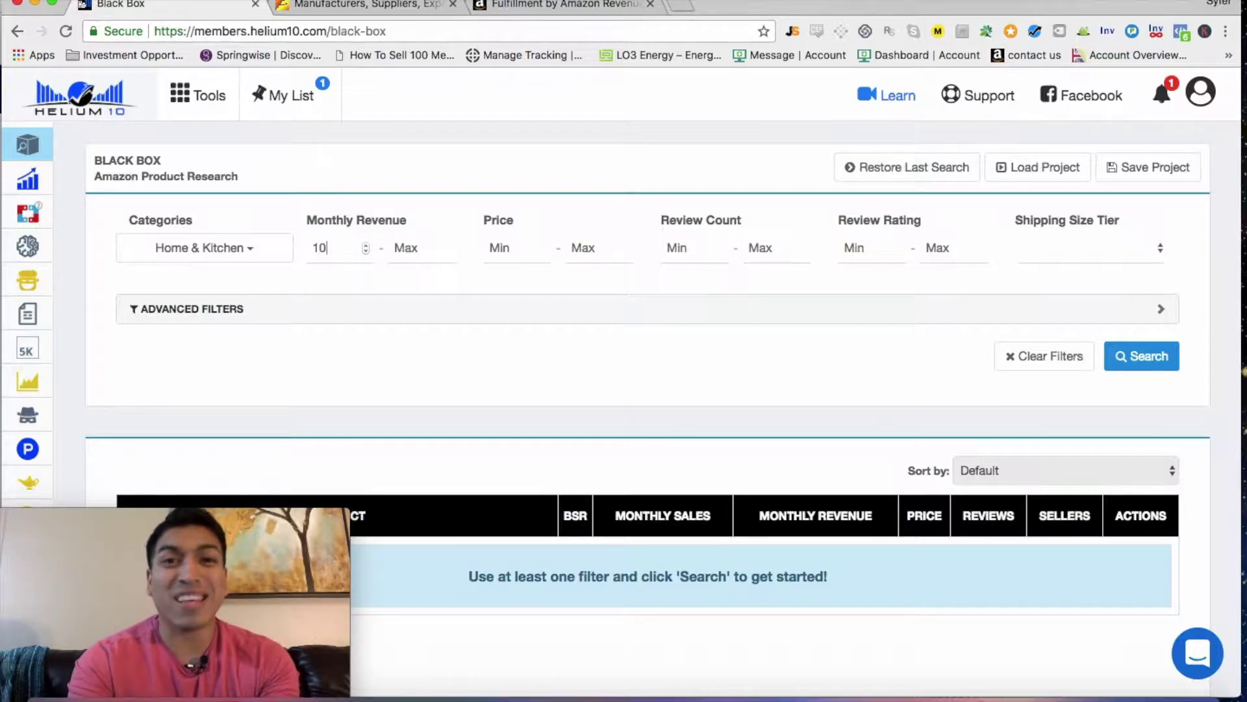
pyautogui.write('000')
pyautogui.click(417, 245)
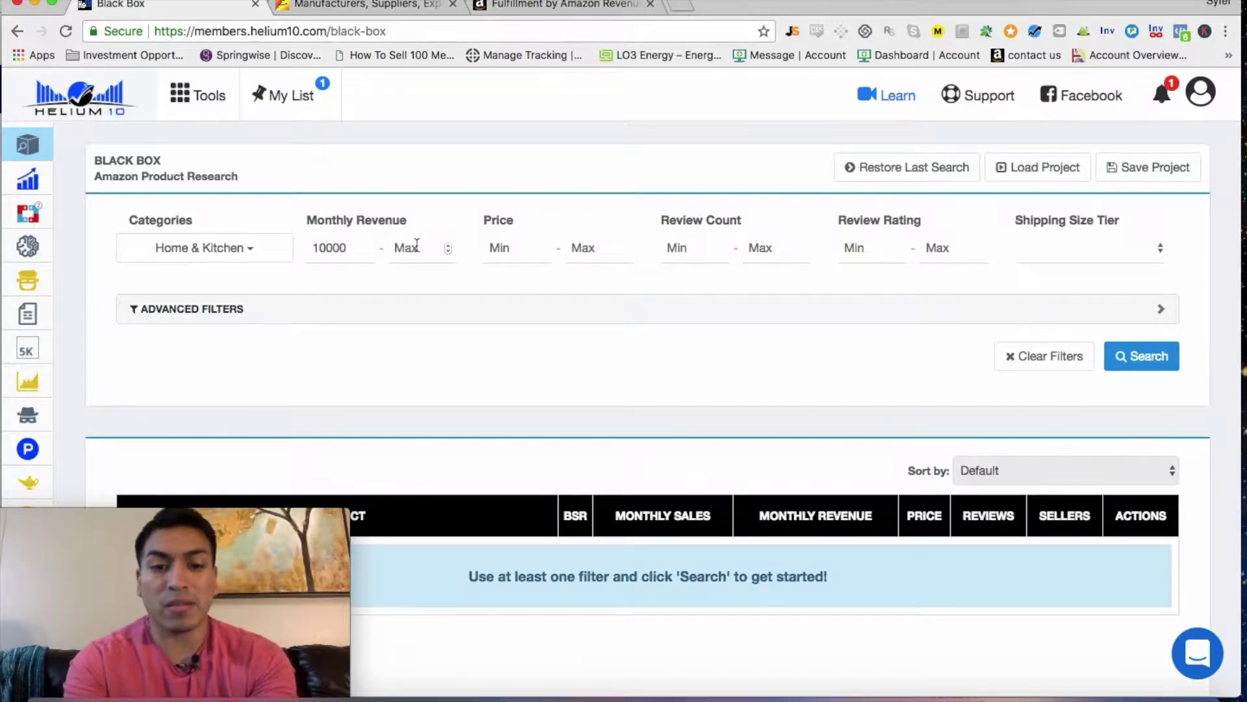
pyautogui.write('150000')
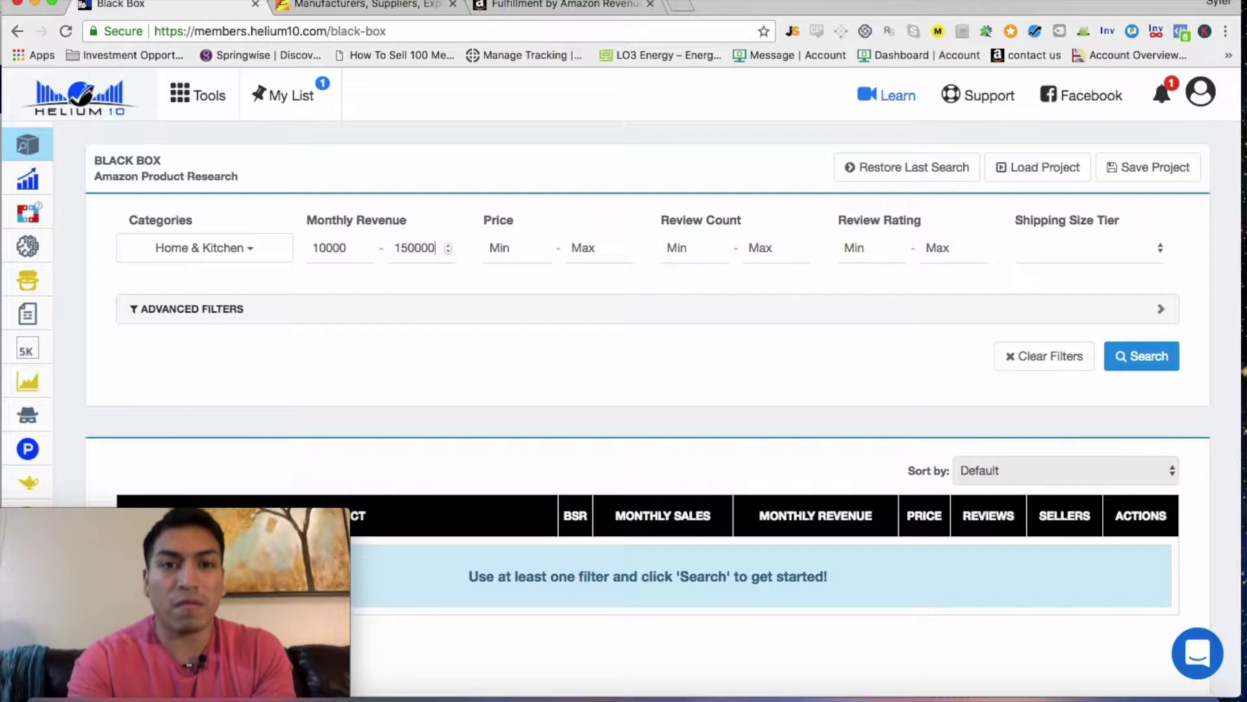
# - Set the minimum price filter to 25, leaving the maximum price empty
pyautogui.click(500, 249)
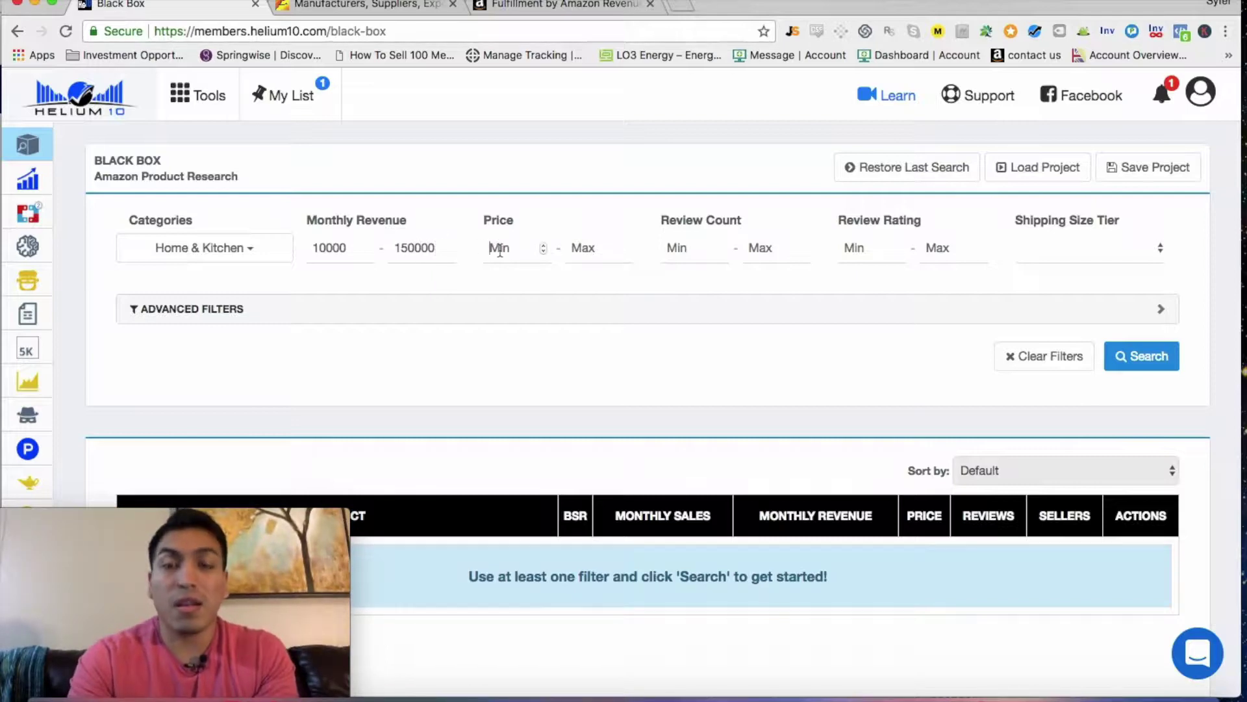
pyautogui.write('25')
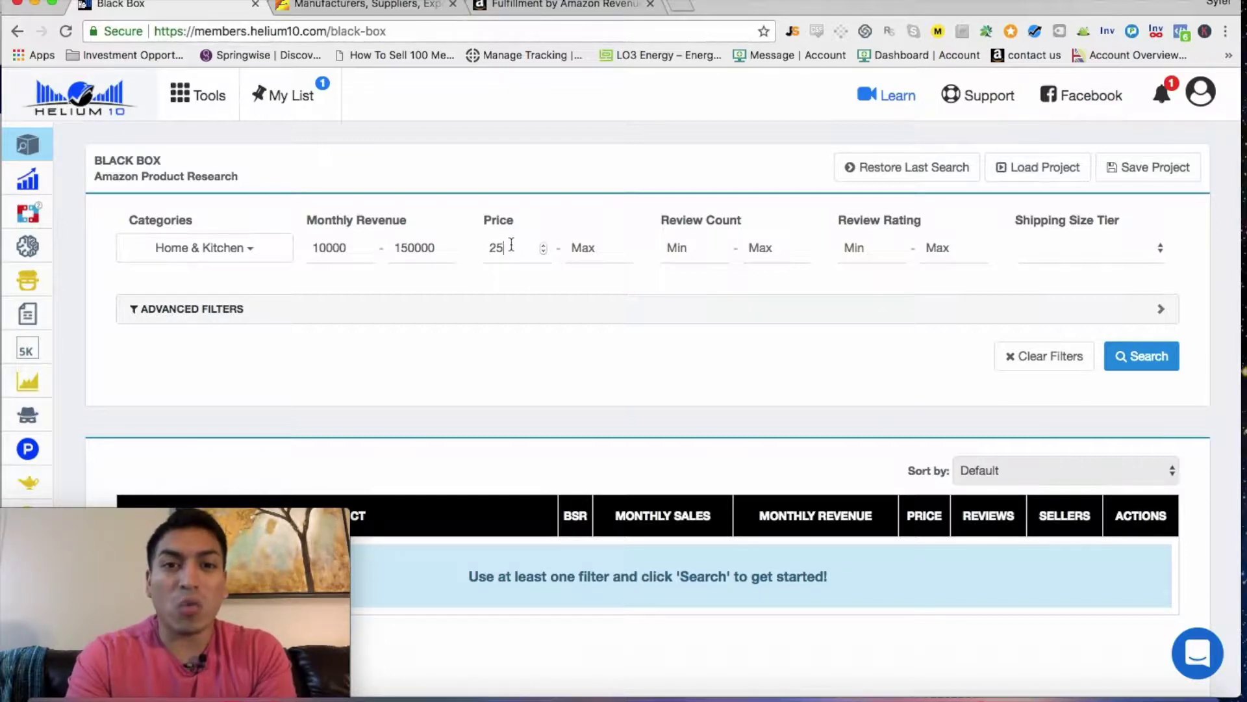
pyautogui.moveTo(512, 244); pyautogui.dragTo(481, 241)
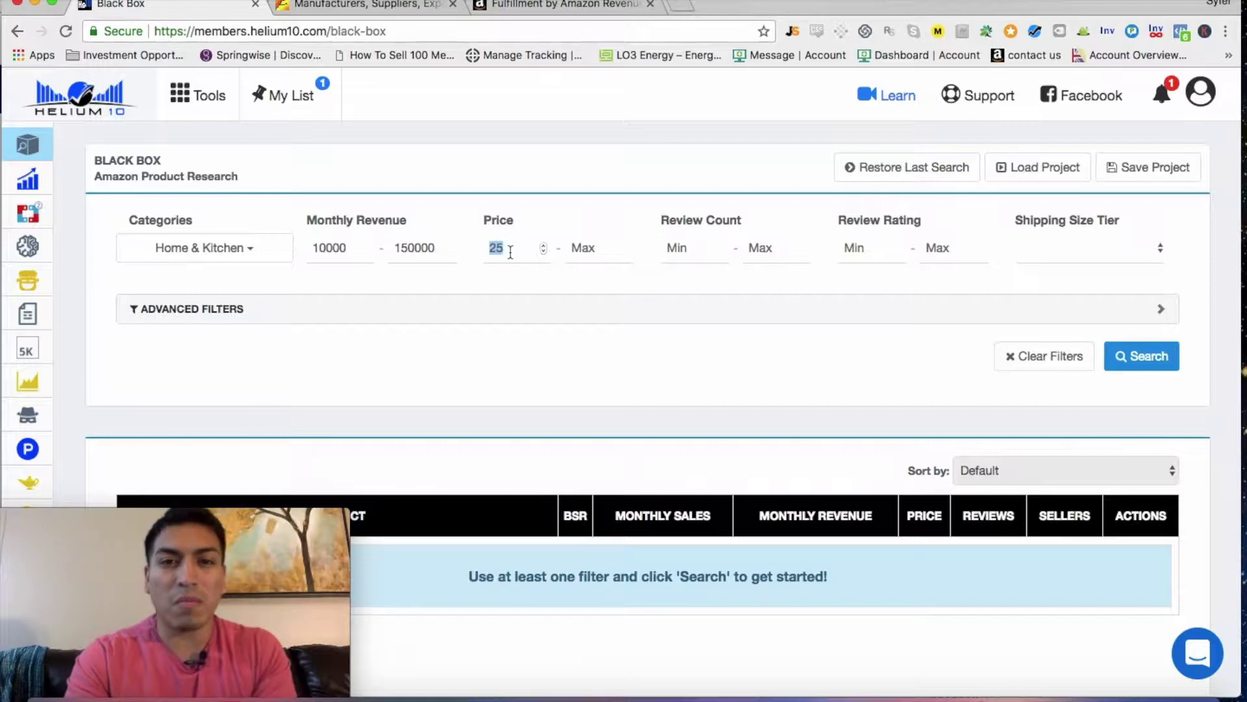
pyautogui.click(601, 248)
# - Set the maximum review count to 500, with no minimum
pyautogui.click(671, 248)
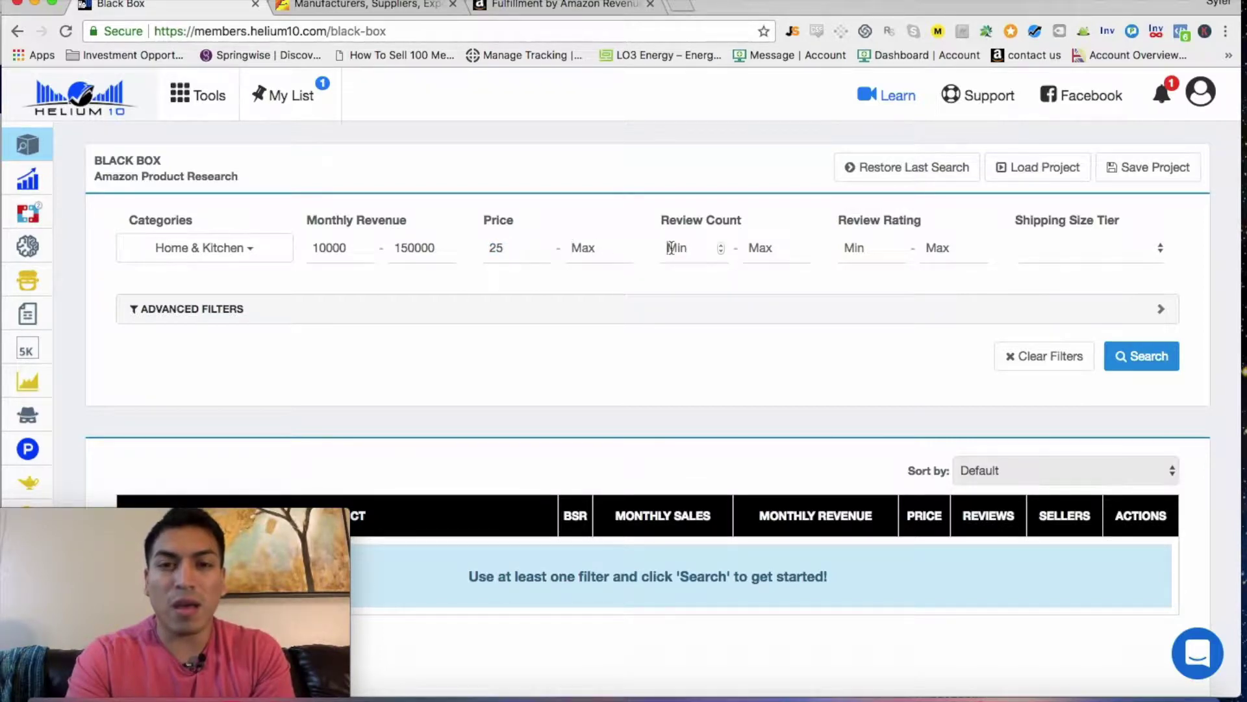
pyautogui.click(759, 254)
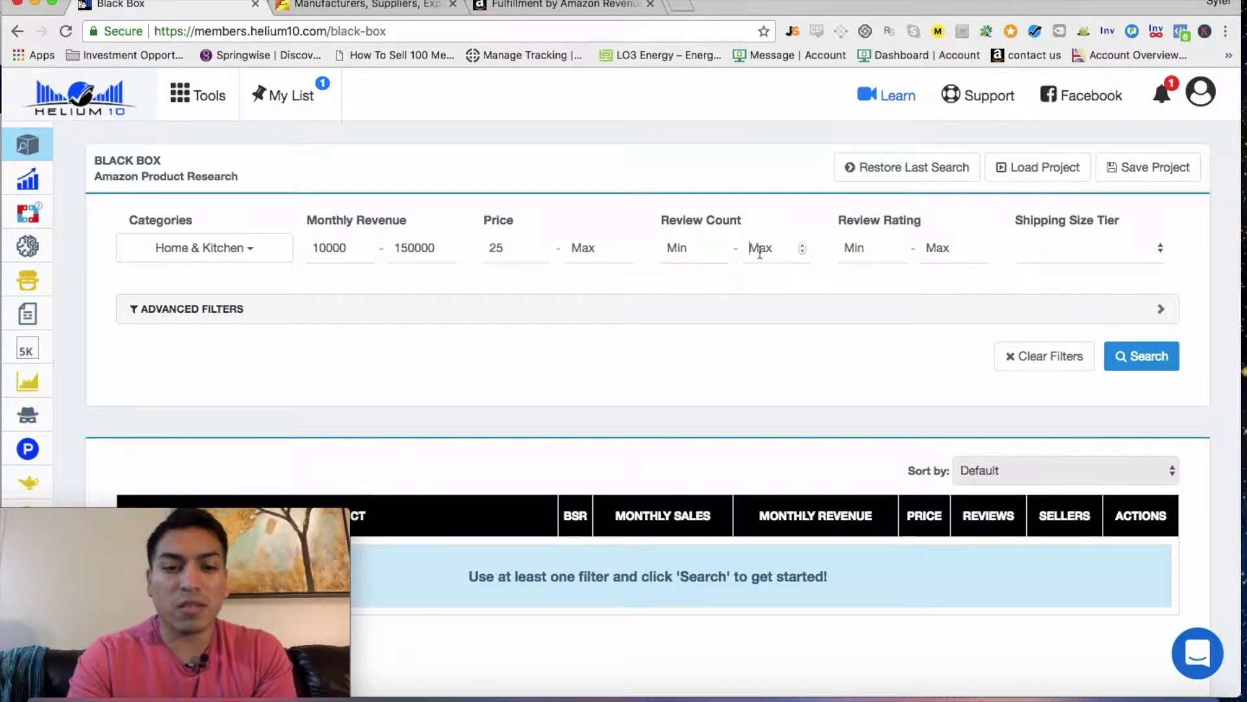
pyautogui.write('500')
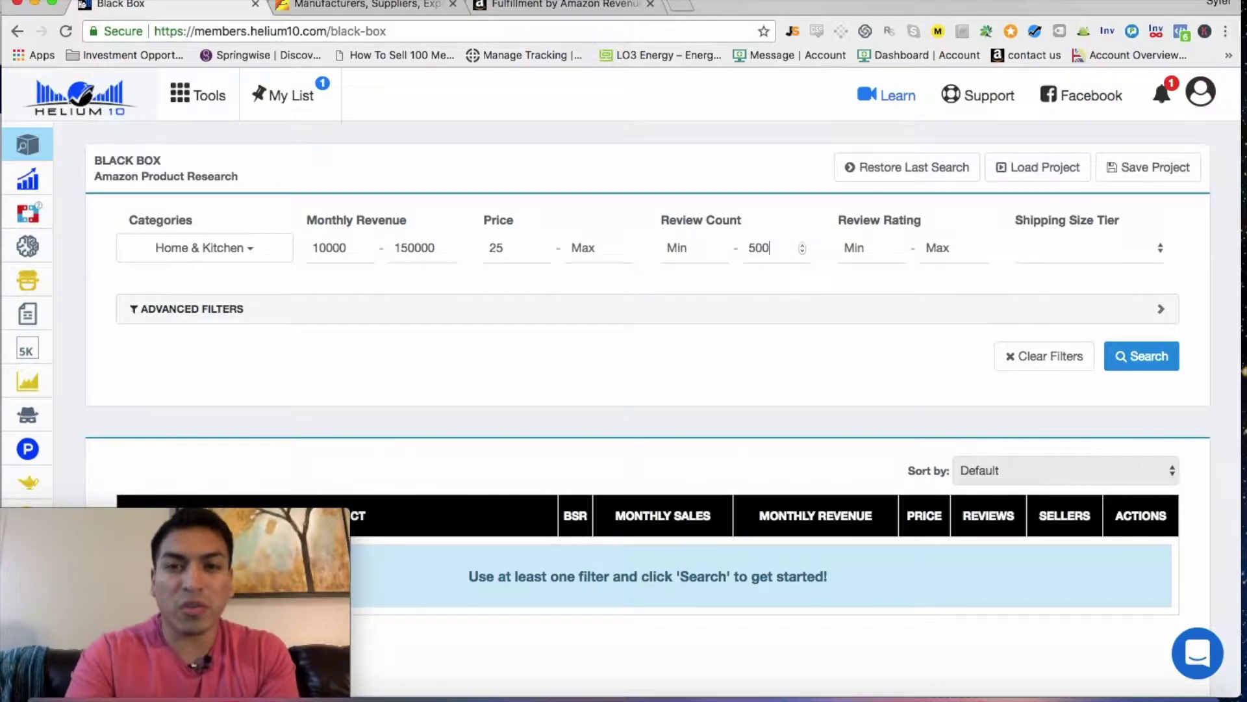
pyautogui.doubleClick(766, 249)
pyautogui.click(772, 248)
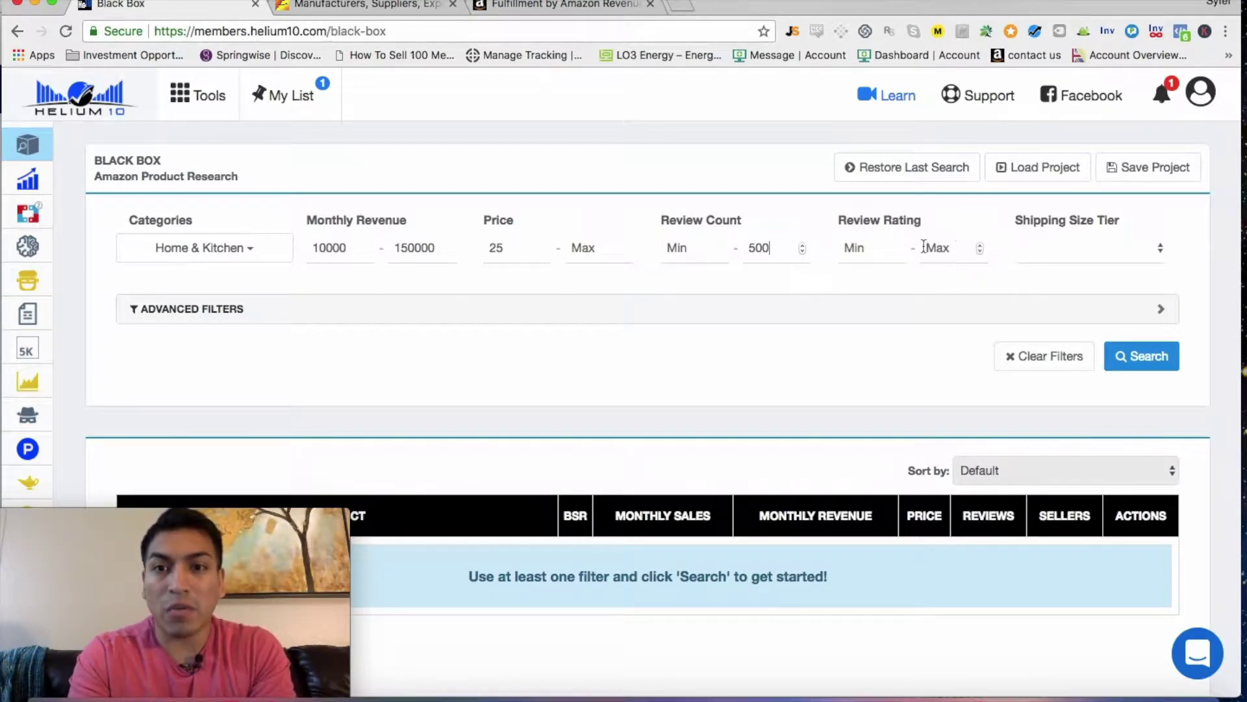
# - Restrict the shipping size tier to Standard Size
pyautogui.click(1105, 249)
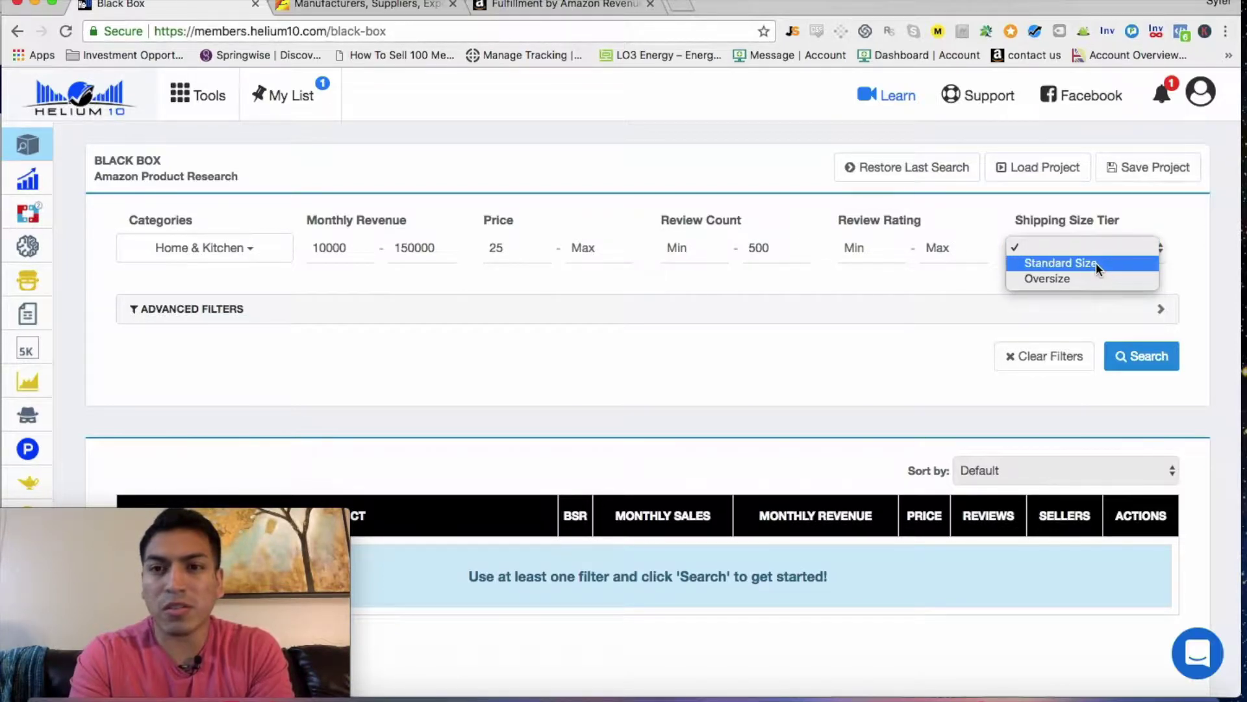
pyautogui.click(1096, 262)
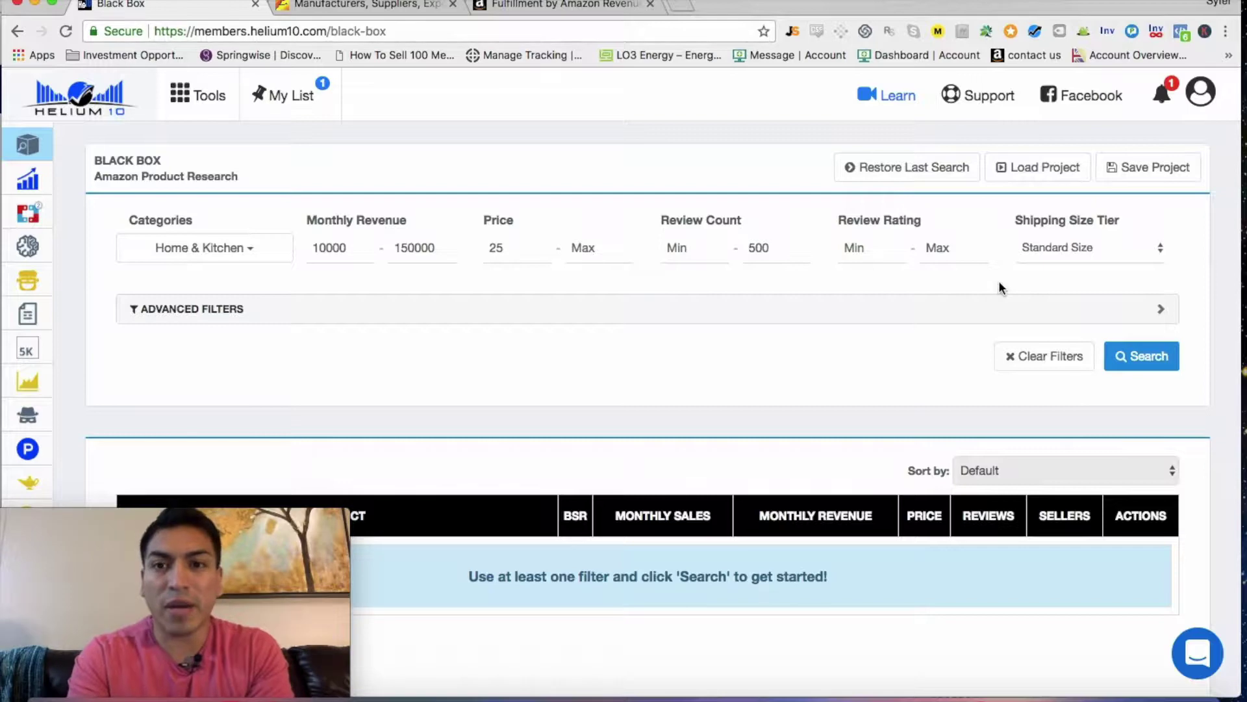
pyautogui.click(1058, 249)
pyautogui.click(969, 289)
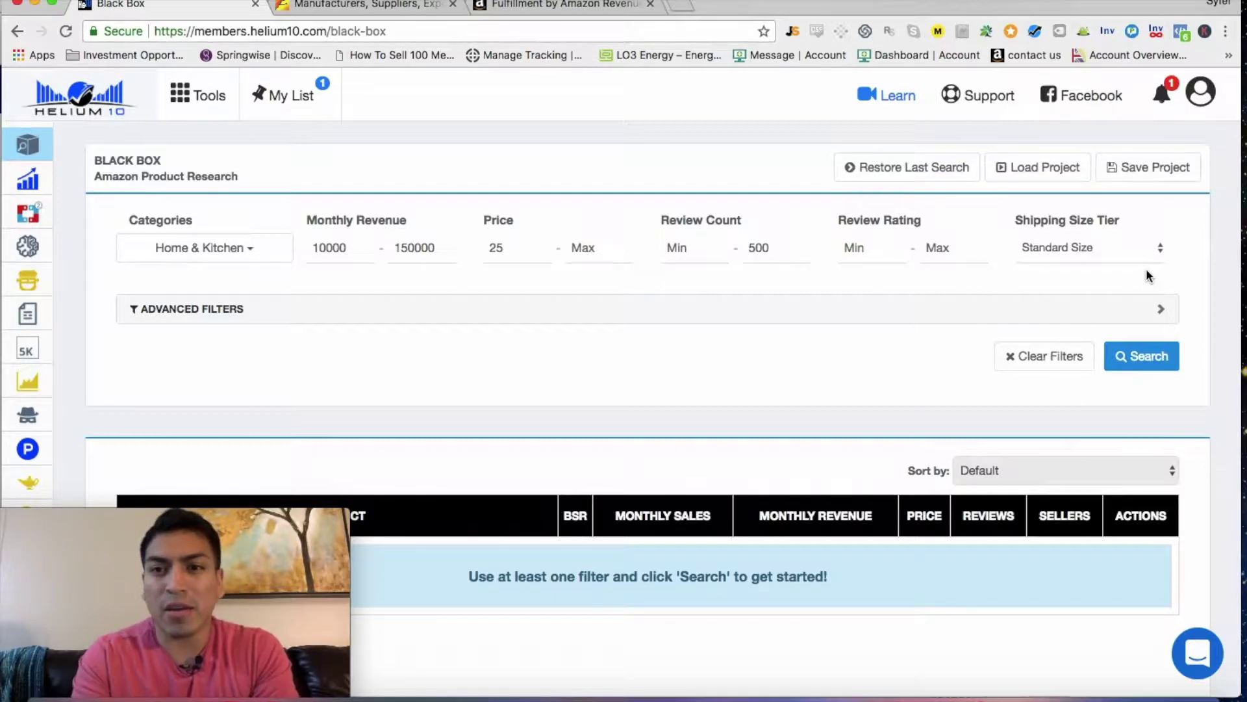
# - Expand the advanced filters and set the maximum number of sellers to 2
pyautogui.click(1163, 315)
pyautogui.scroll(-2, 816, 282)
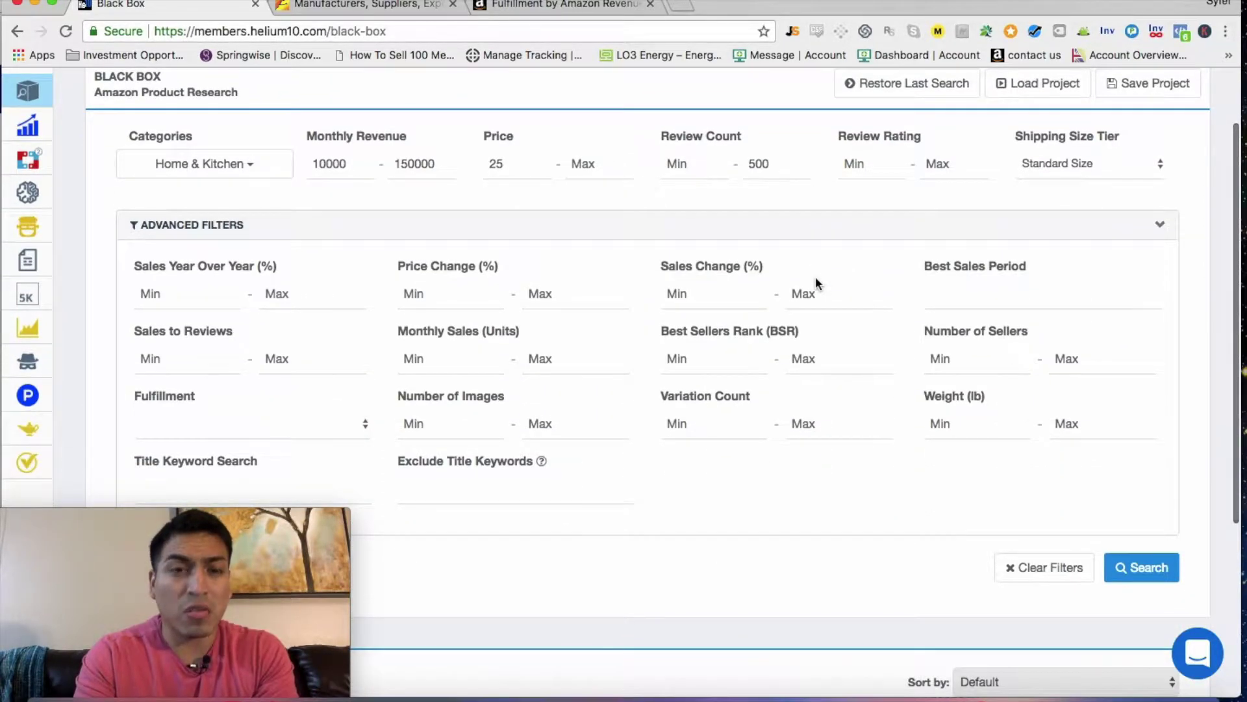
pyautogui.scroll(1, 816, 276)
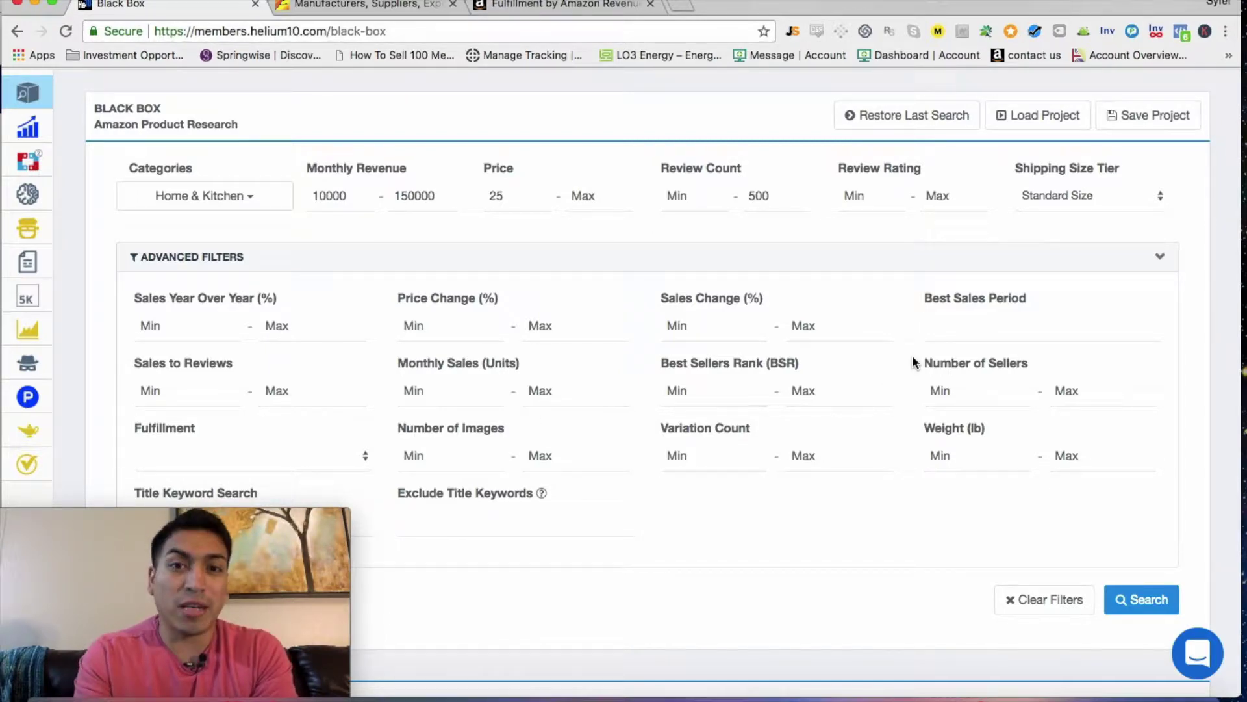
pyautogui.scroll(-2, 912, 362)
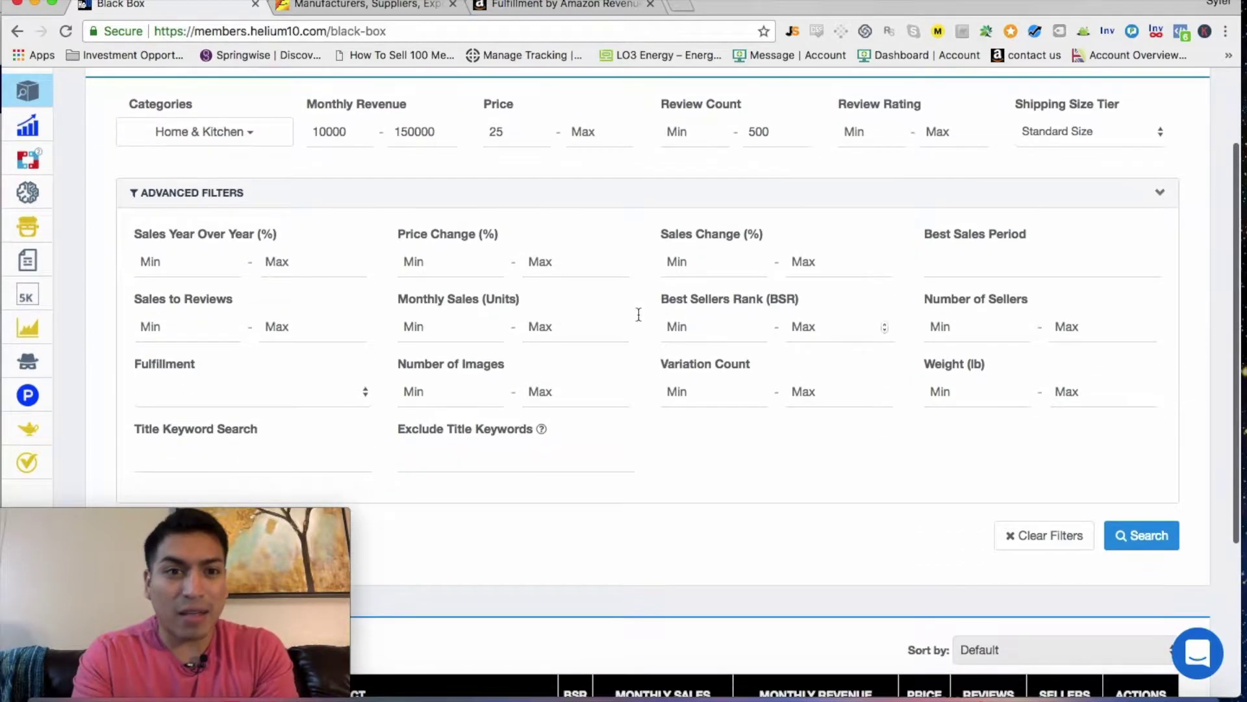
pyautogui.scroll(-1, 481, 321)
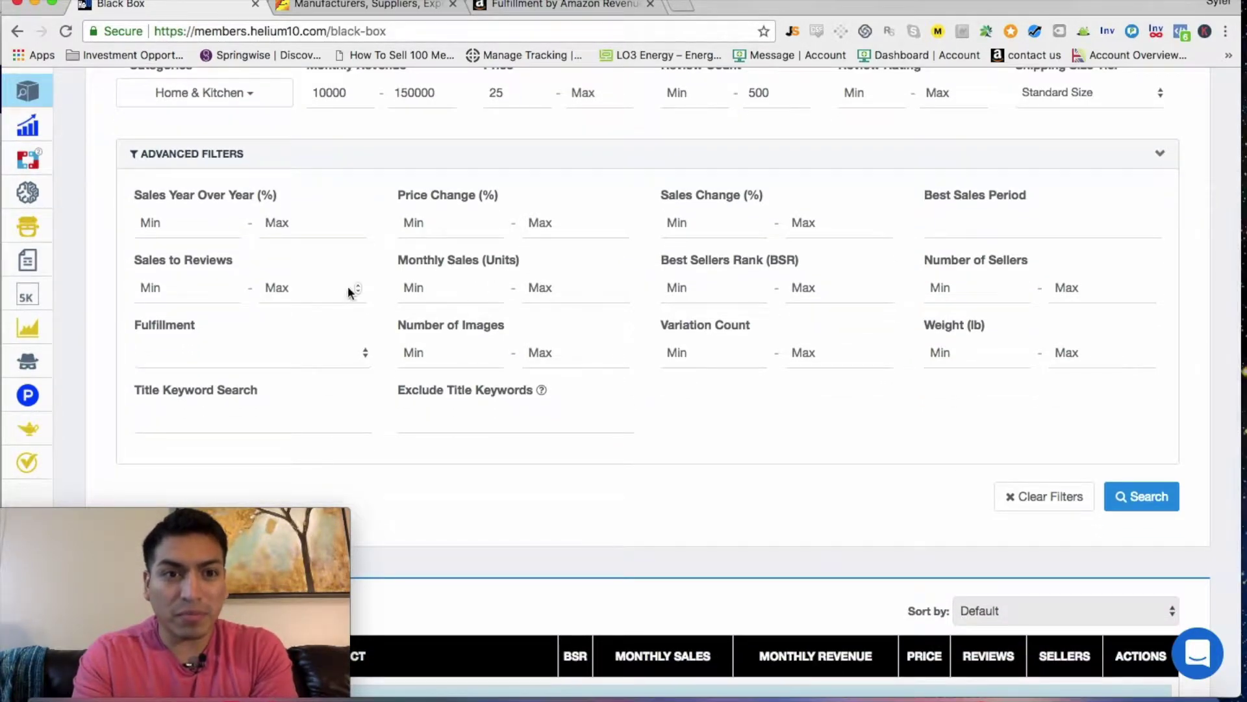
pyautogui.click(1069, 287)
pyautogui.write('2')
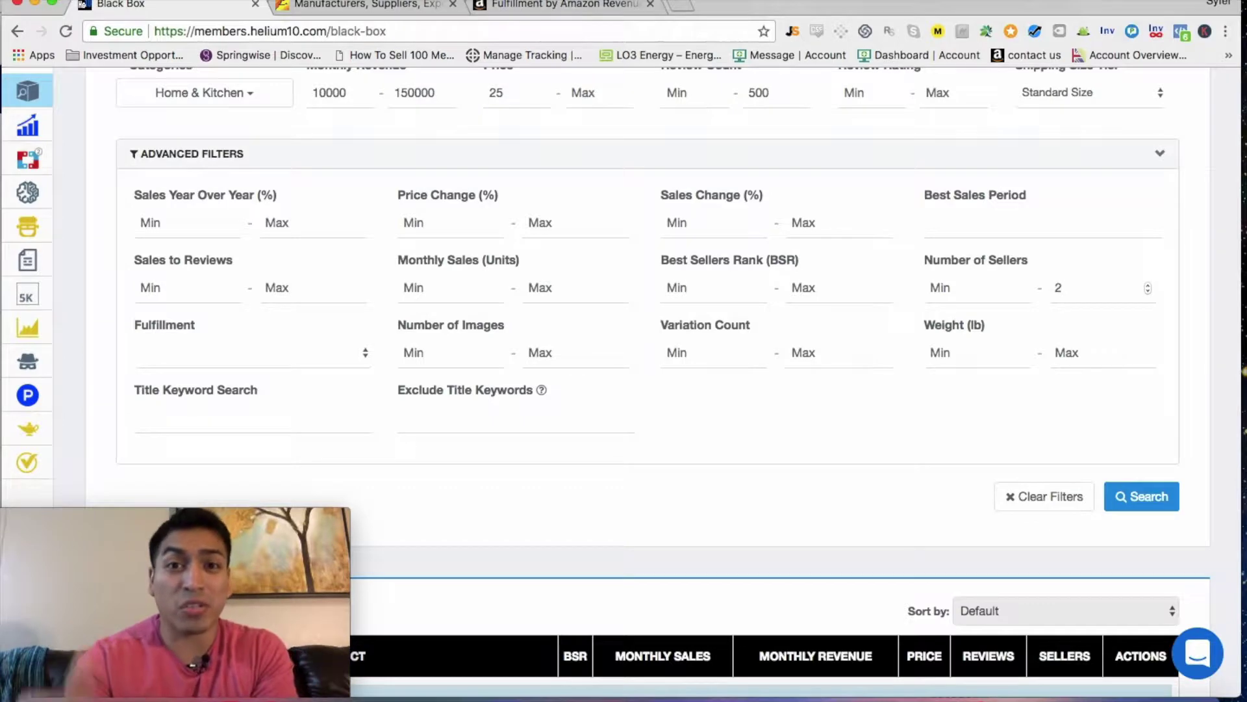
# - Set the maximum weight to 3 lb and run the product search with all the filters
pyautogui.click(1086, 353)
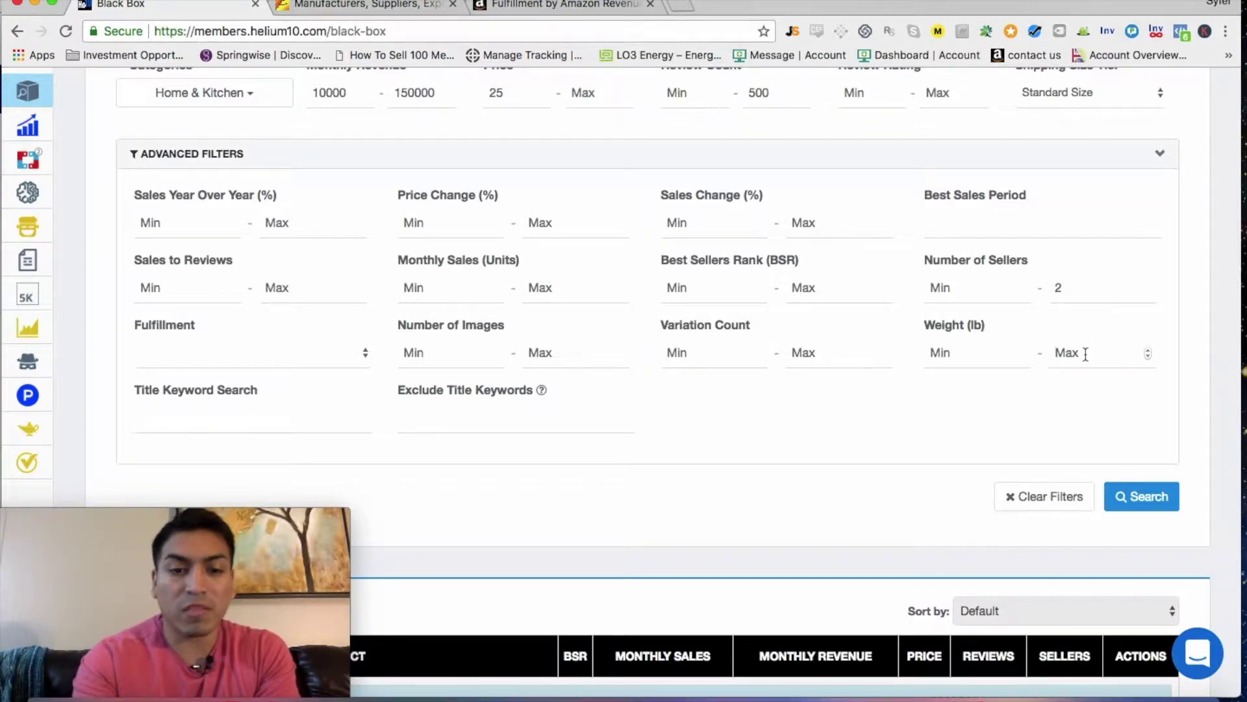
pyautogui.write('3')
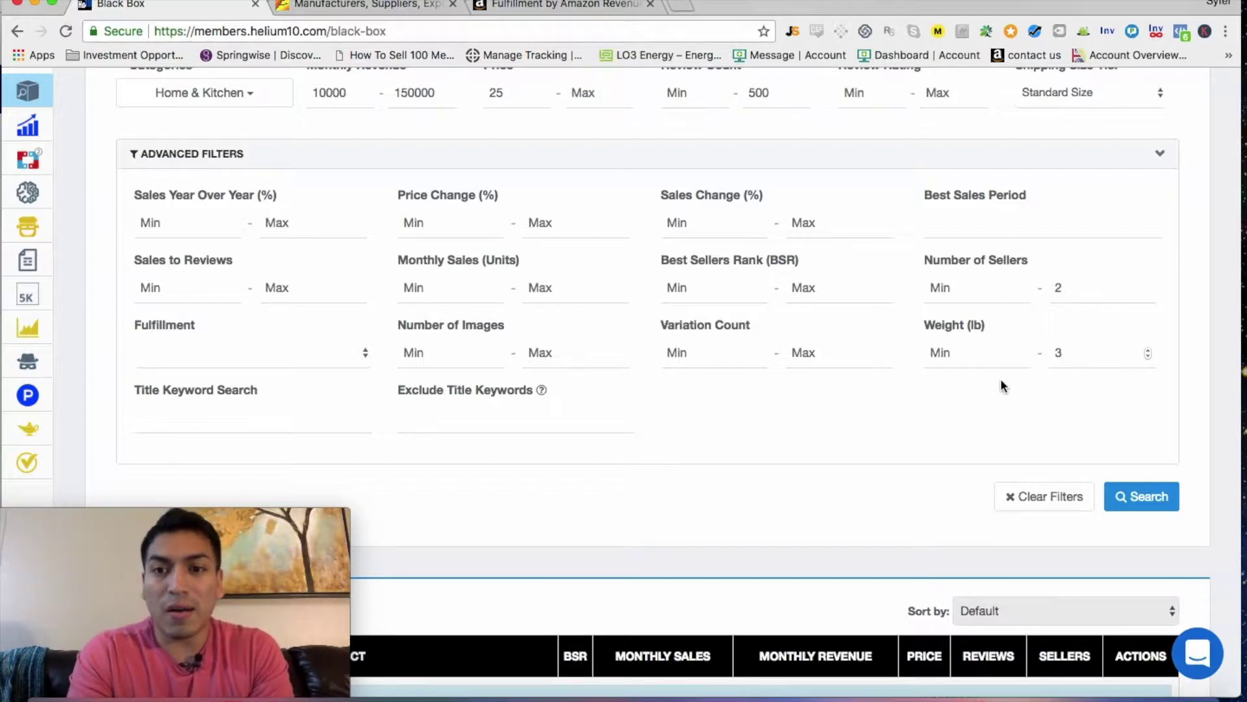
pyautogui.press('BackSpace')
pyautogui.write('3')
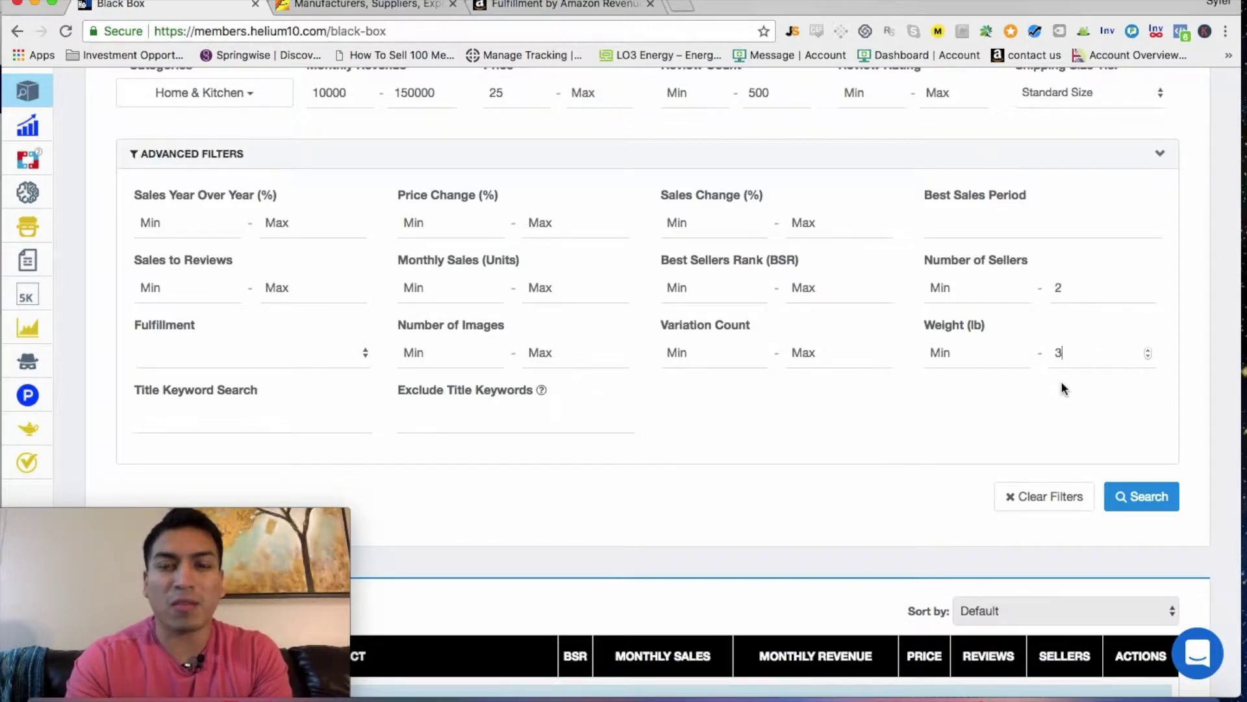
pyautogui.click(1147, 498)
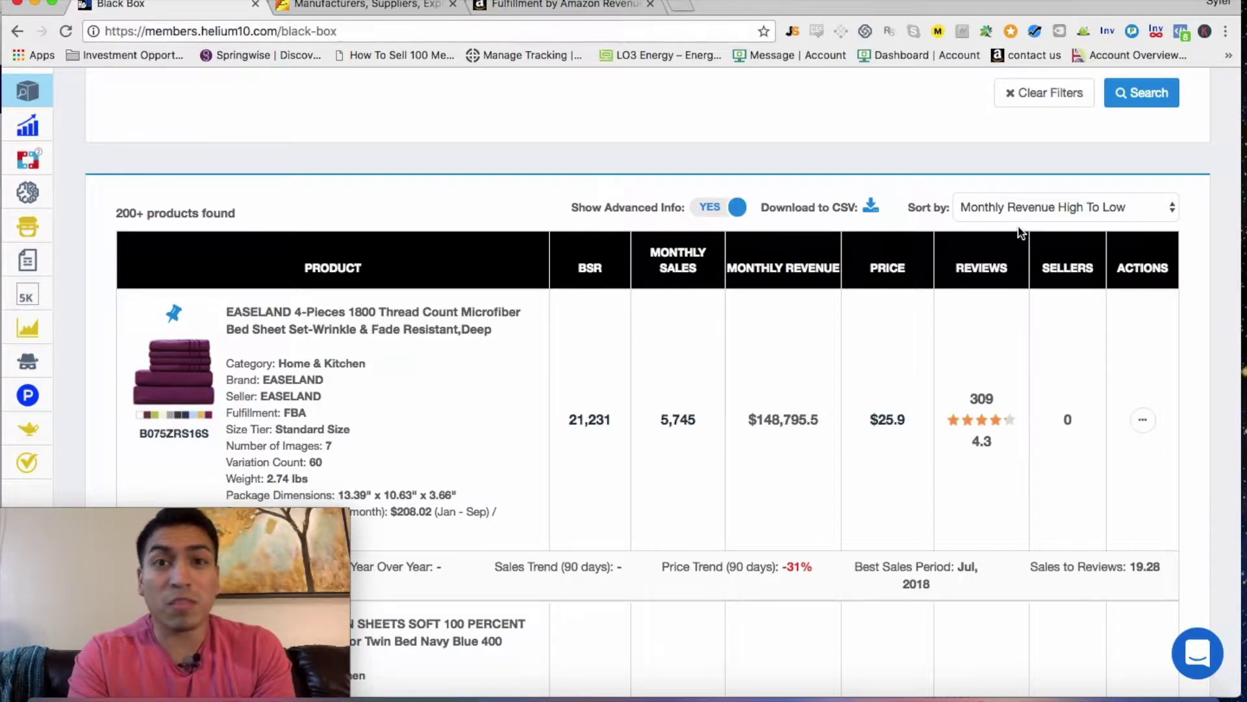
# - Examine the first products in the search results, comparing their monthly sales, revenue, price, reviews and number of sellers
pyautogui.scroll(-3, 1020, 233)
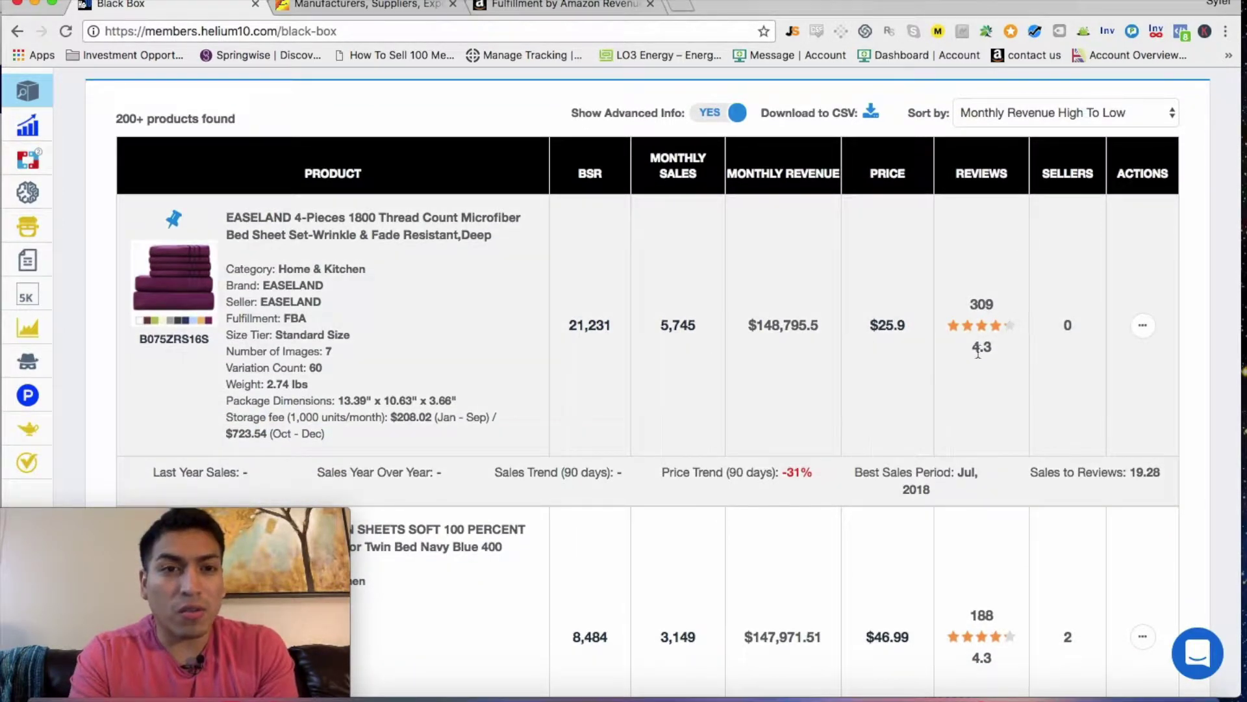
pyautogui.scroll(-2, 626, 358)
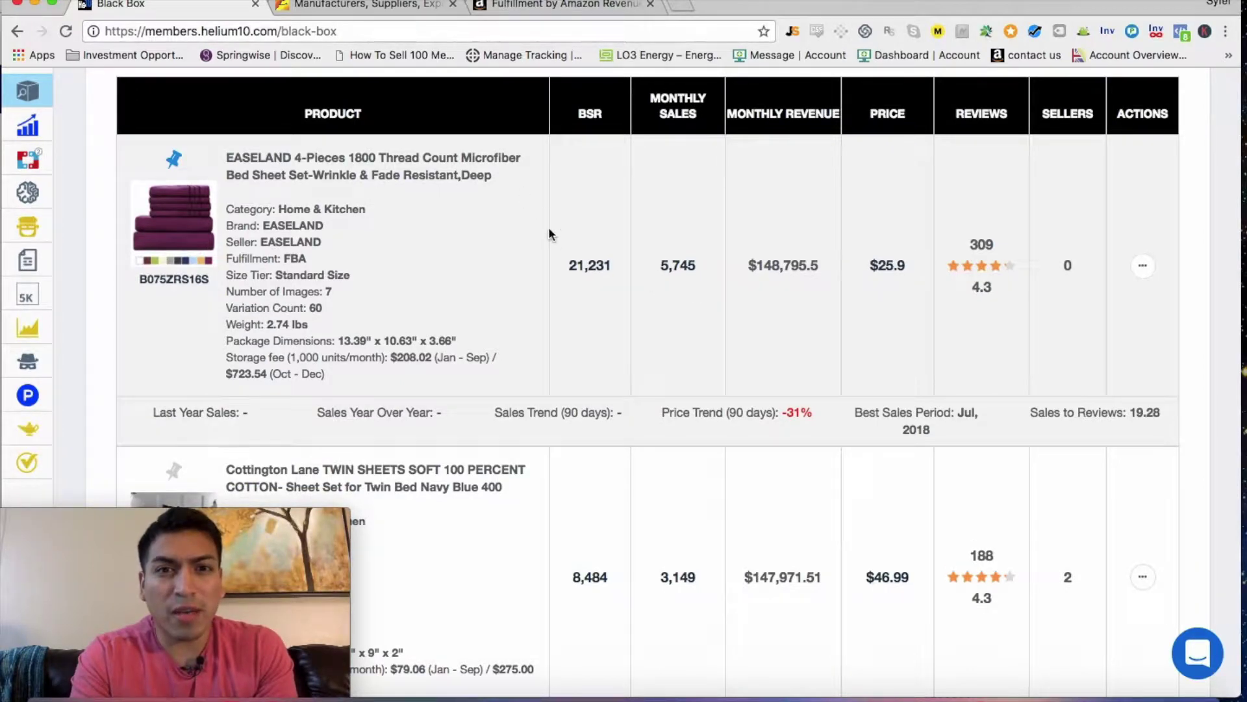
pyautogui.scroll(-2, 548, 227)
pyautogui.scroll(2, 549, 227)
pyautogui.scroll(2, 754, 282)
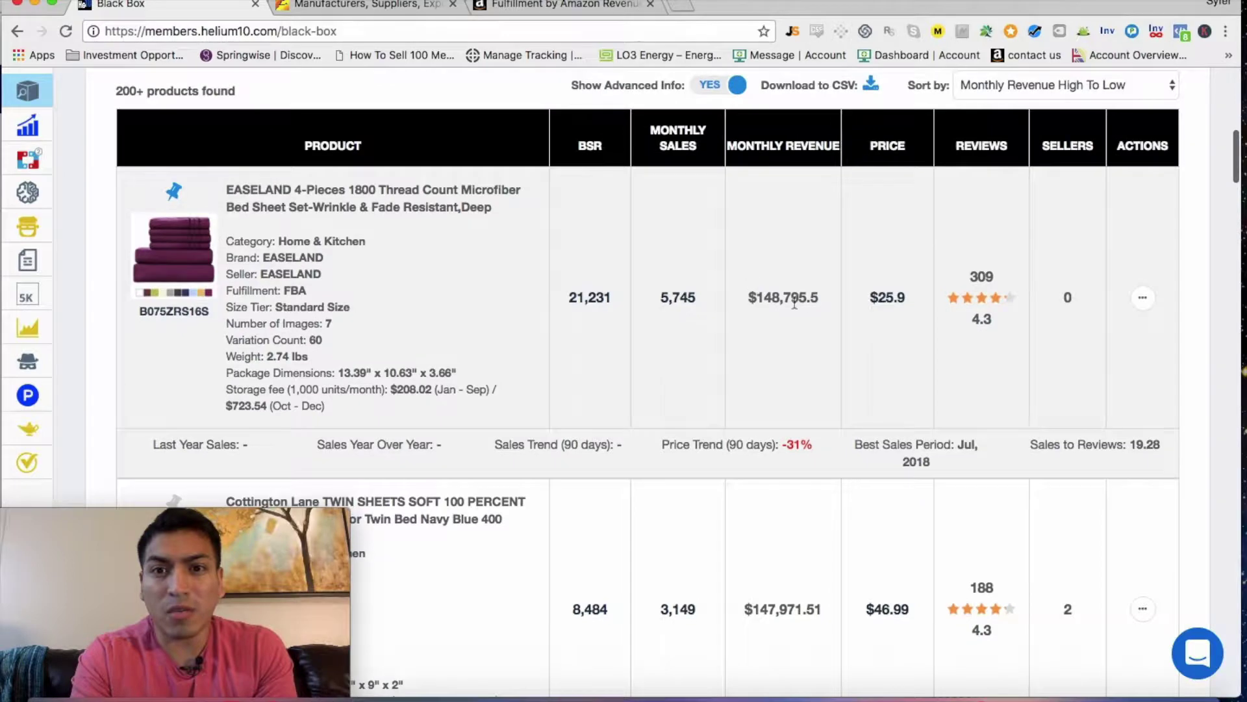
pyautogui.scroll(-2, 812, 312)
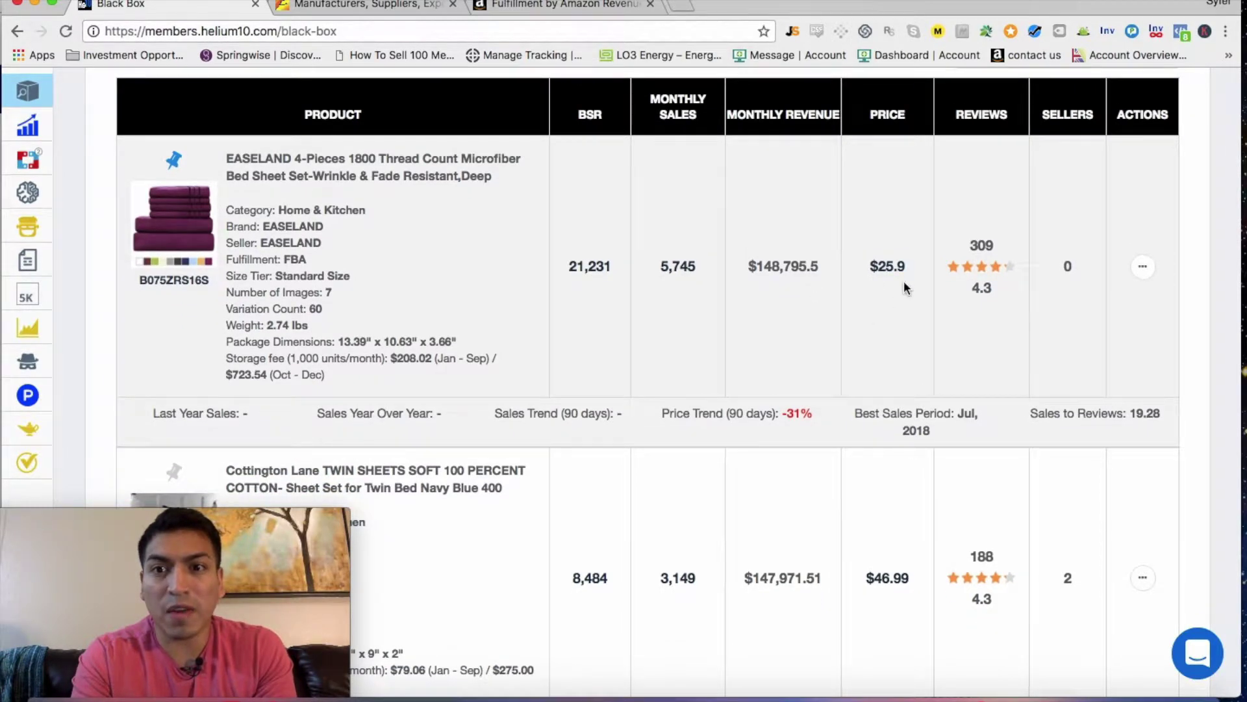
pyautogui.scroll(-1, 985, 240)
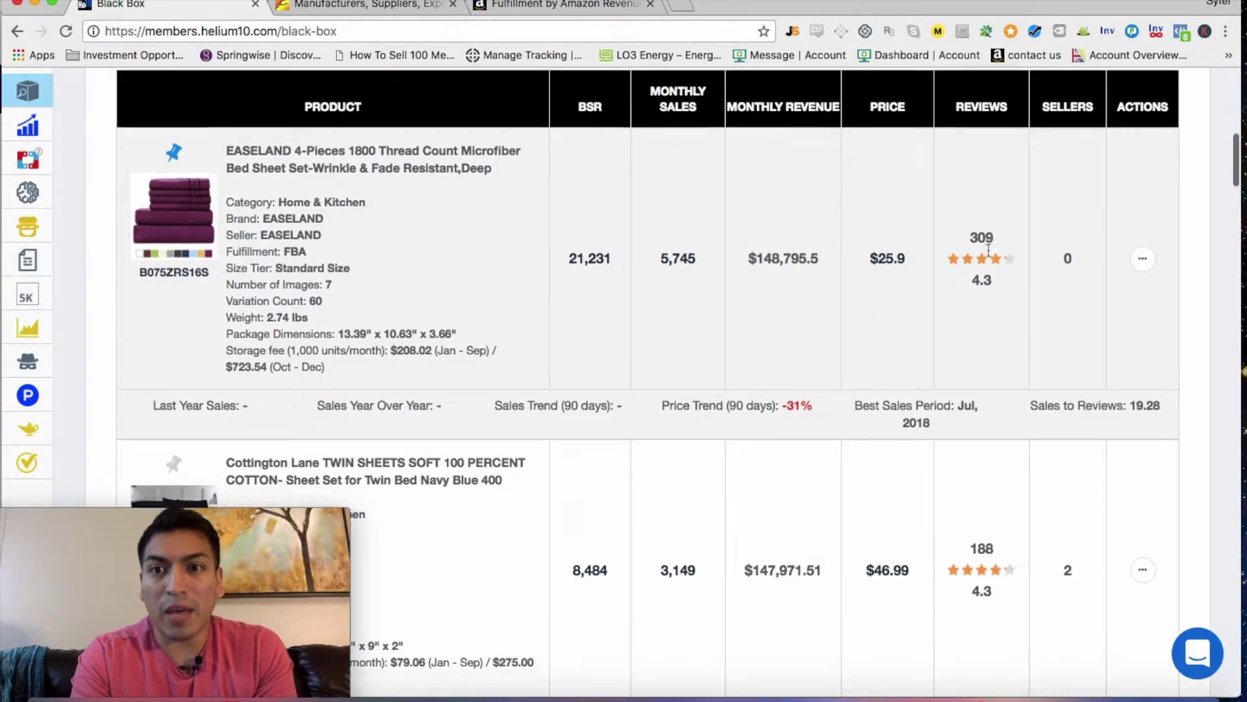
pyautogui.scroll(1, 981, 246)
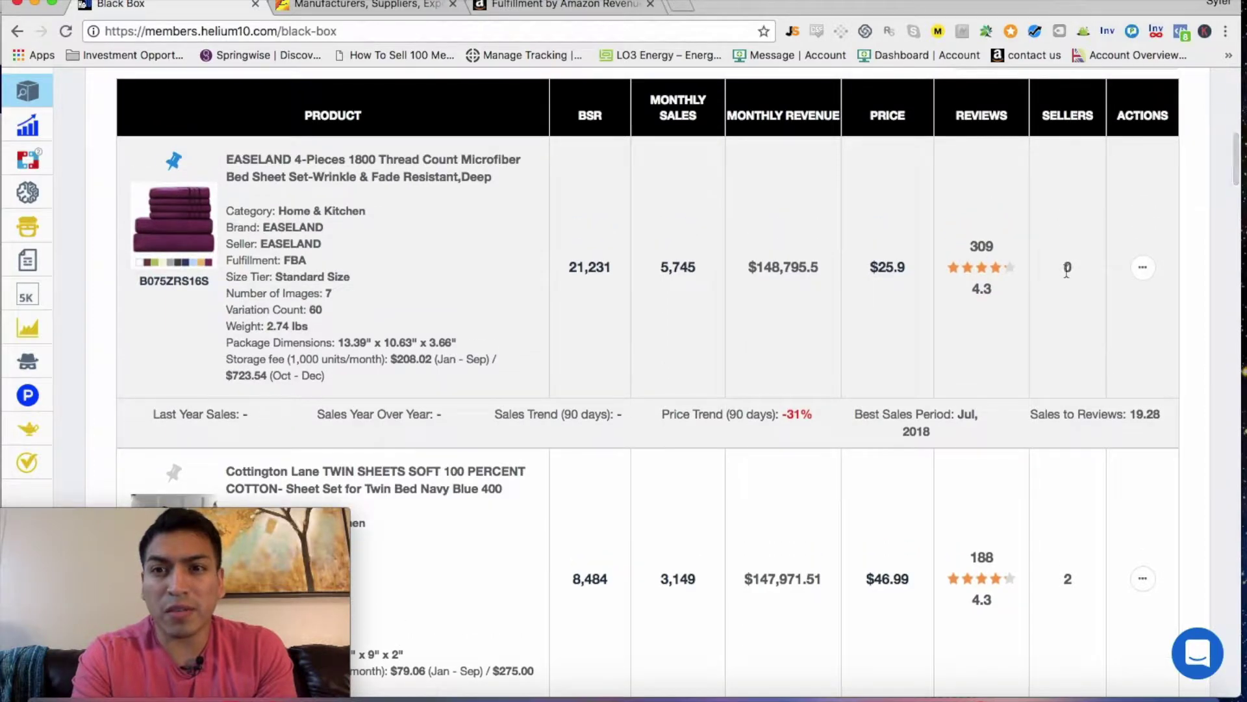
pyautogui.scroll(-3, 1065, 271)
pyautogui.scroll(-5, 679, 331)
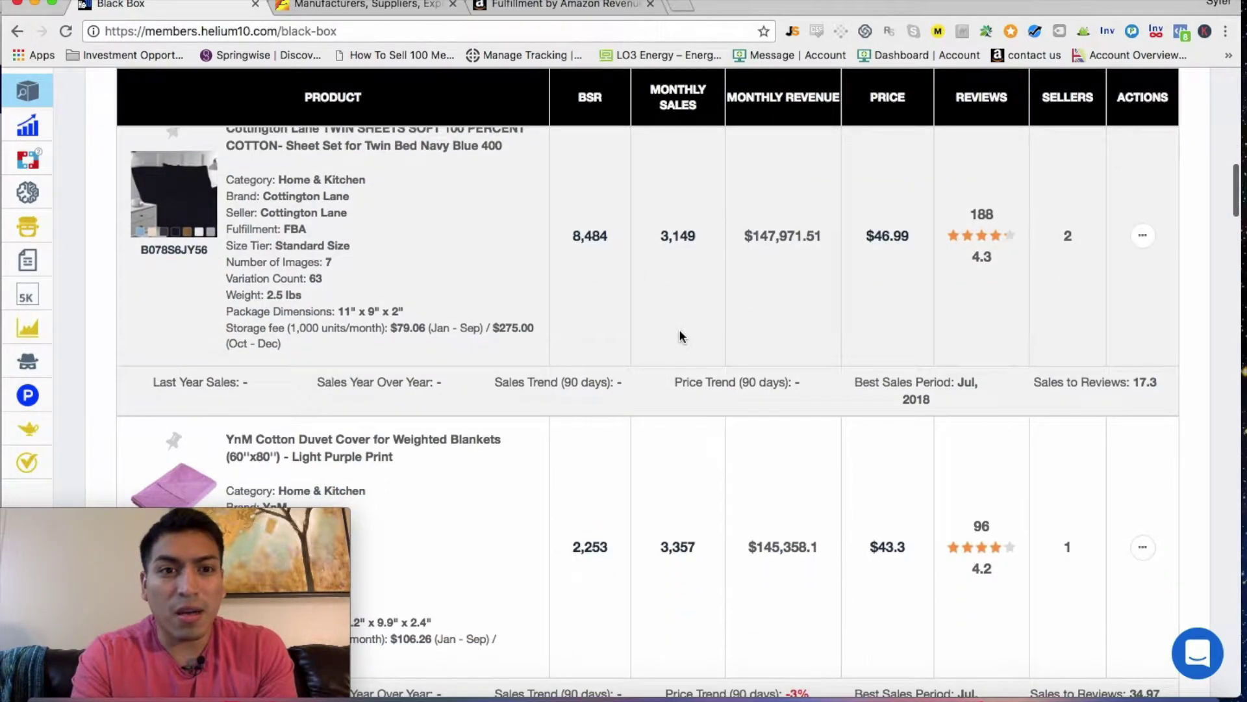
pyautogui.scroll(-2, 679, 336)
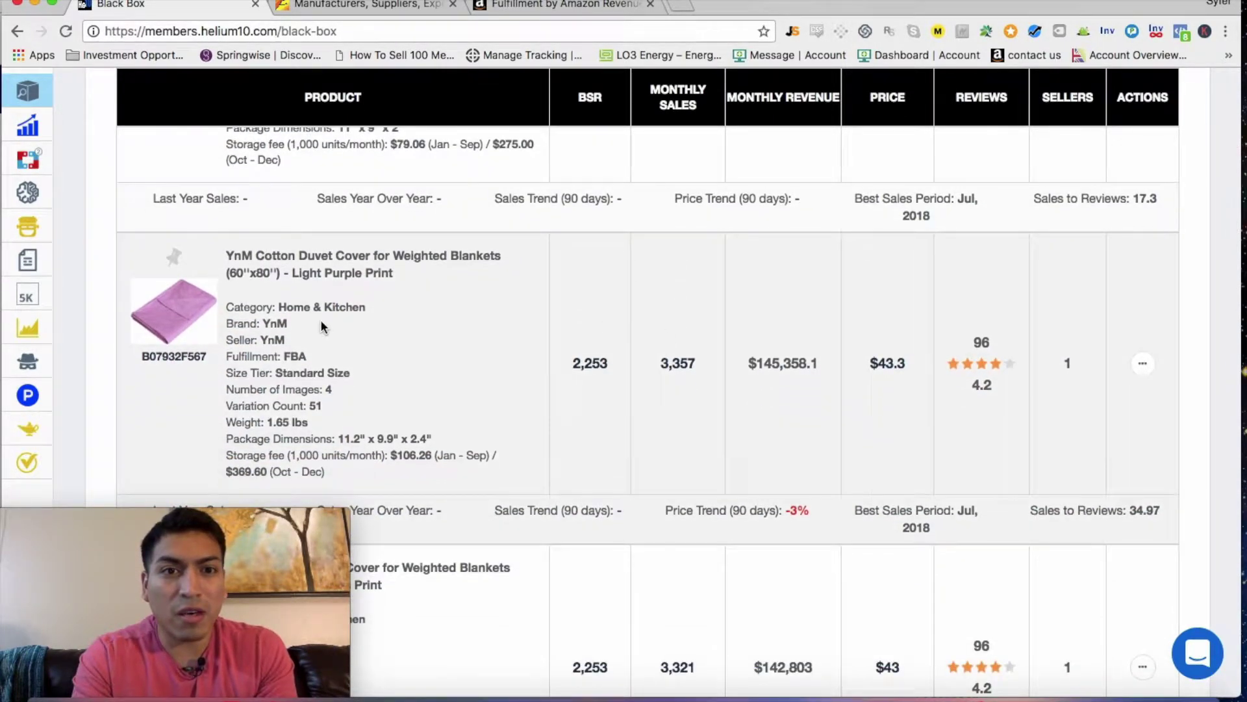
pyautogui.scroll(-1, 321, 325)
pyautogui.scroll(-1, 488, 358)
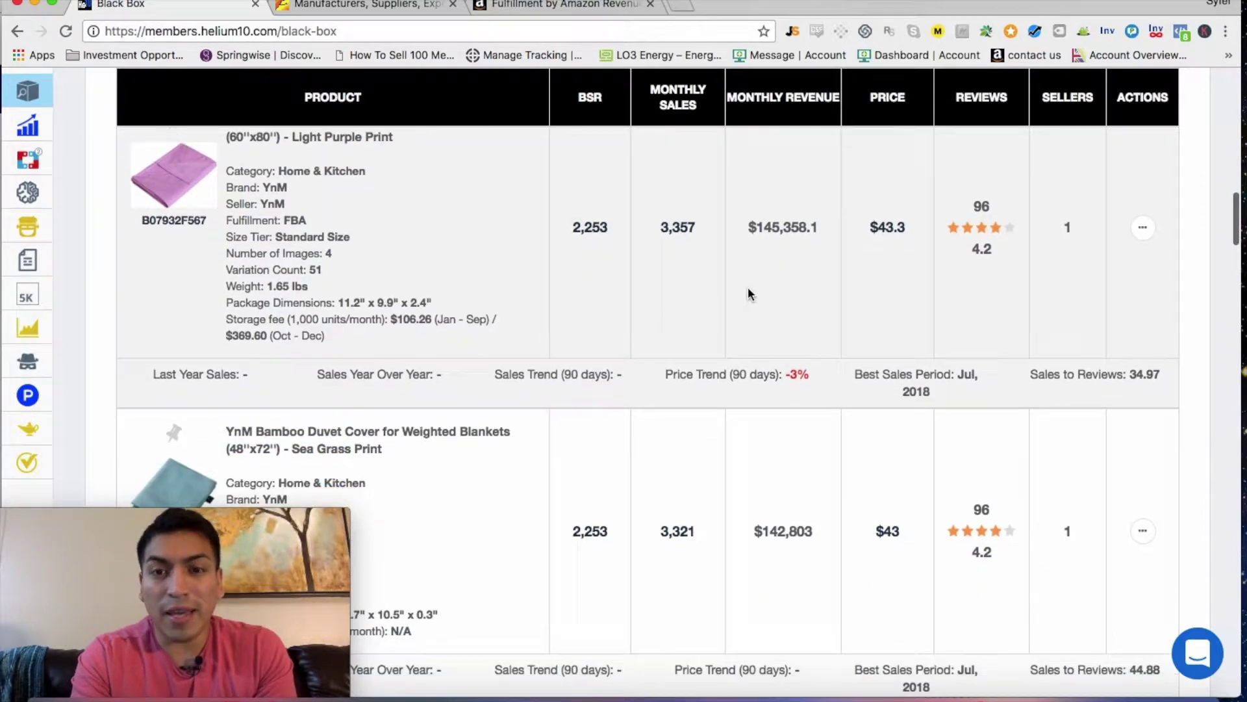
# - Browse further through the search results, comparing the monthly sales, revenue, price, reviews and number of sellers of each product
pyautogui.scroll(-1, 705, 299)
pyautogui.scroll(2, 844, 260)
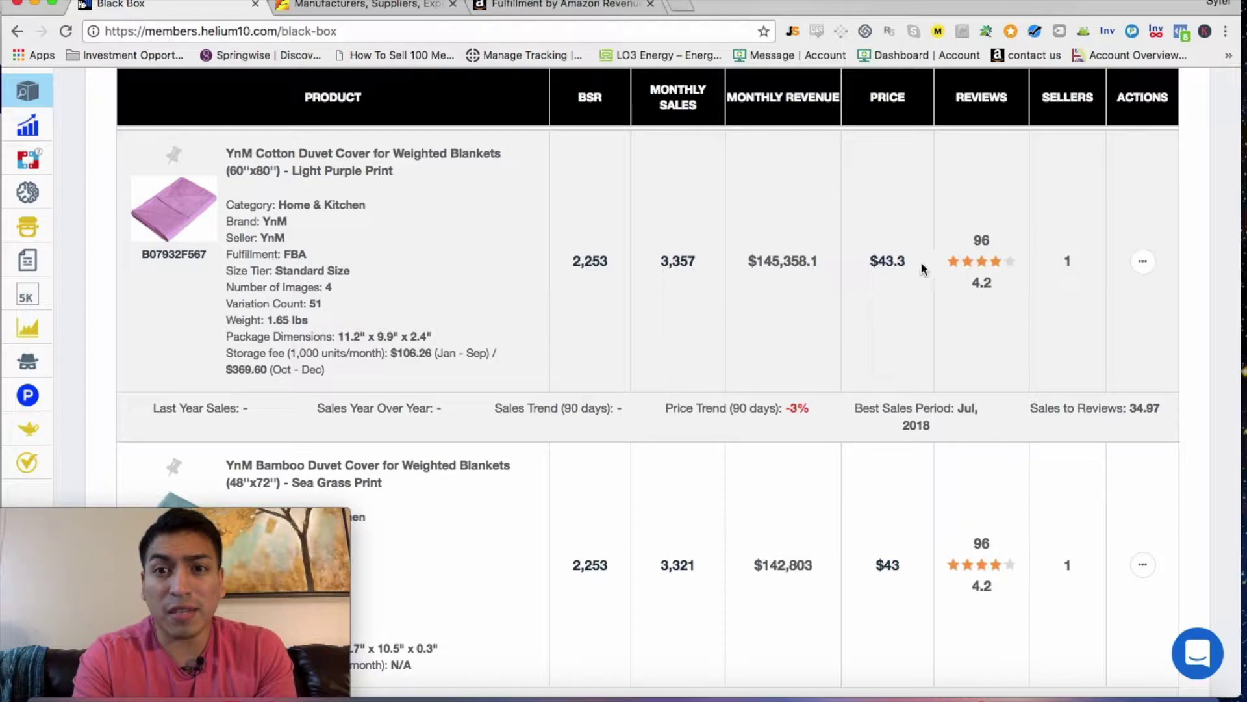
pyautogui.scroll(-3, 807, 306)
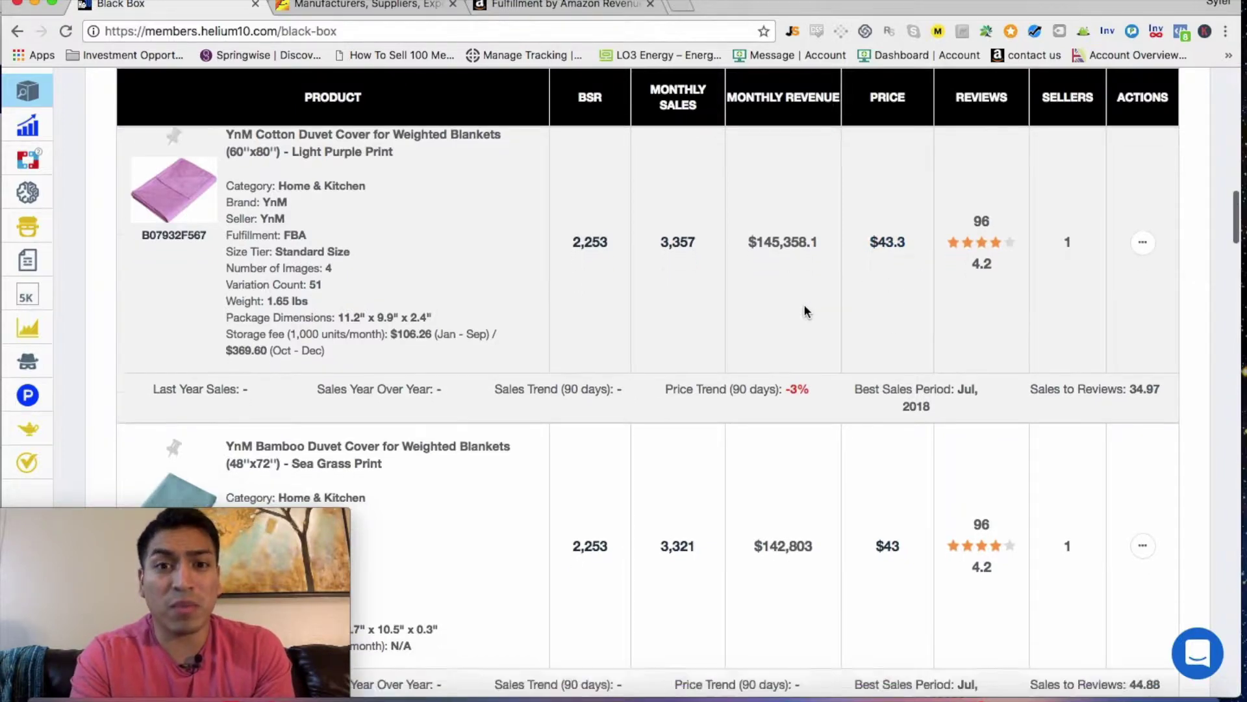
pyautogui.scroll(-2, 806, 311)
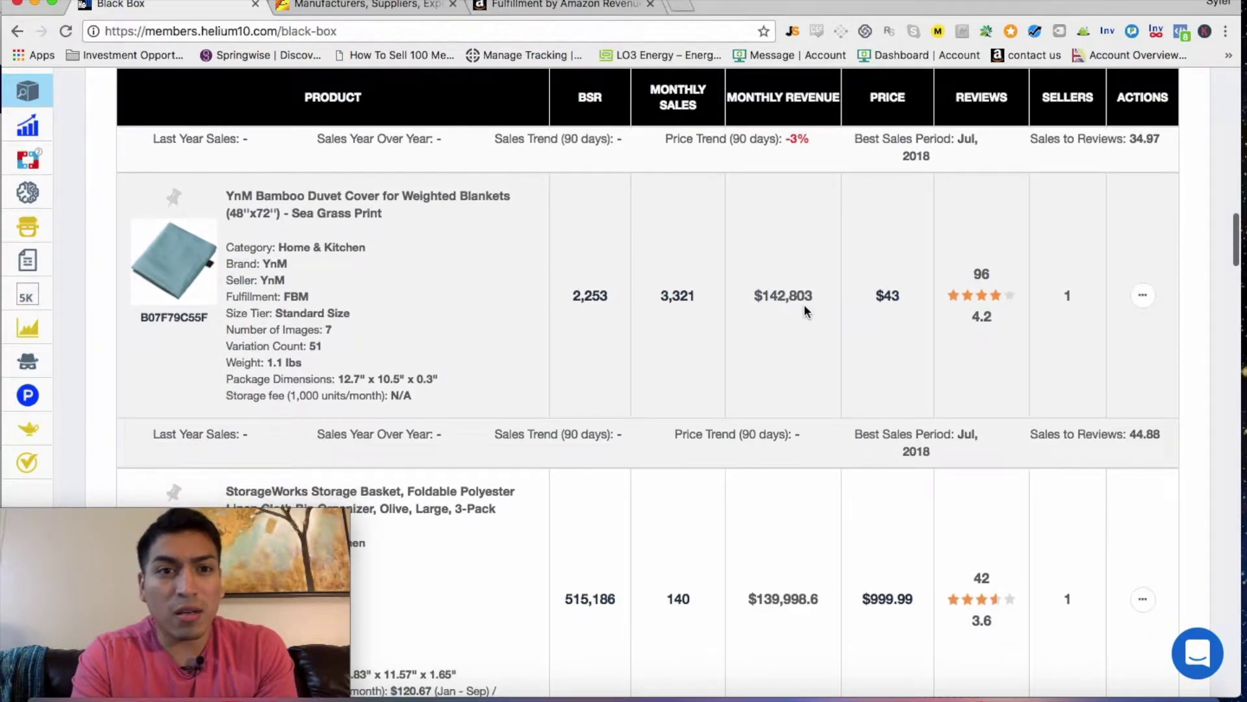
pyautogui.scroll(-3, 467, 278)
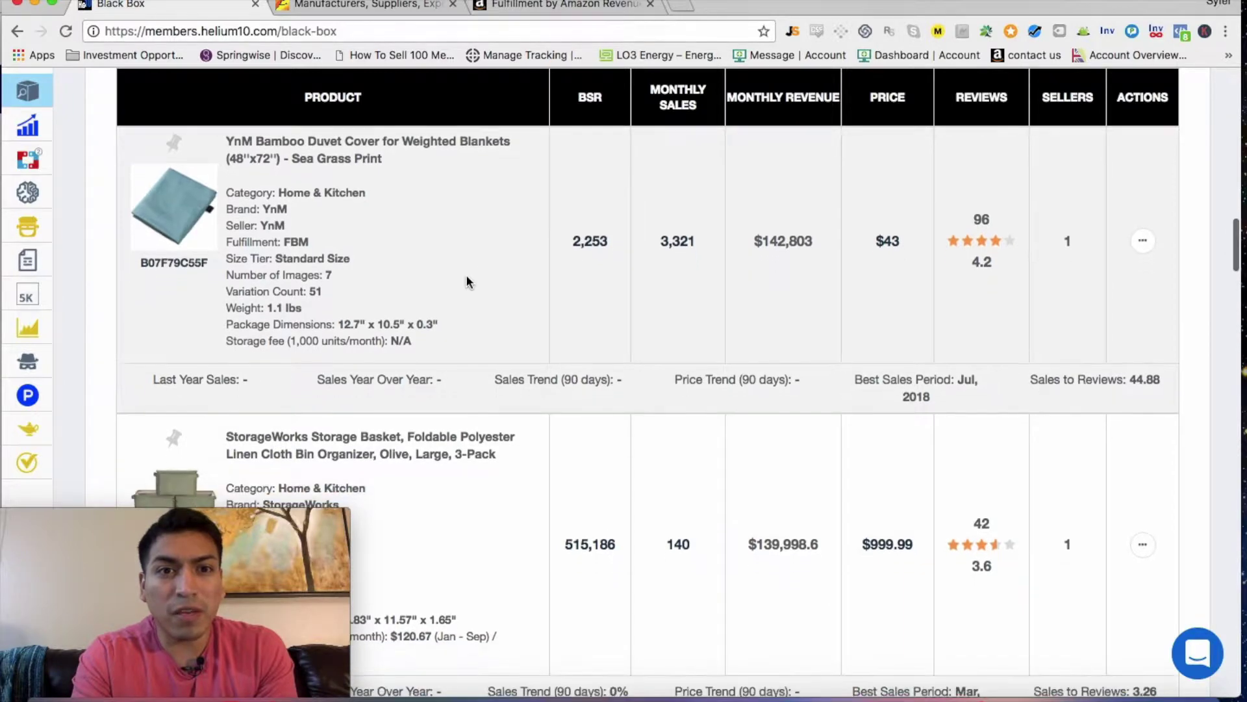
pyautogui.scroll(-2, 467, 281)
pyautogui.scroll(2, 467, 276)
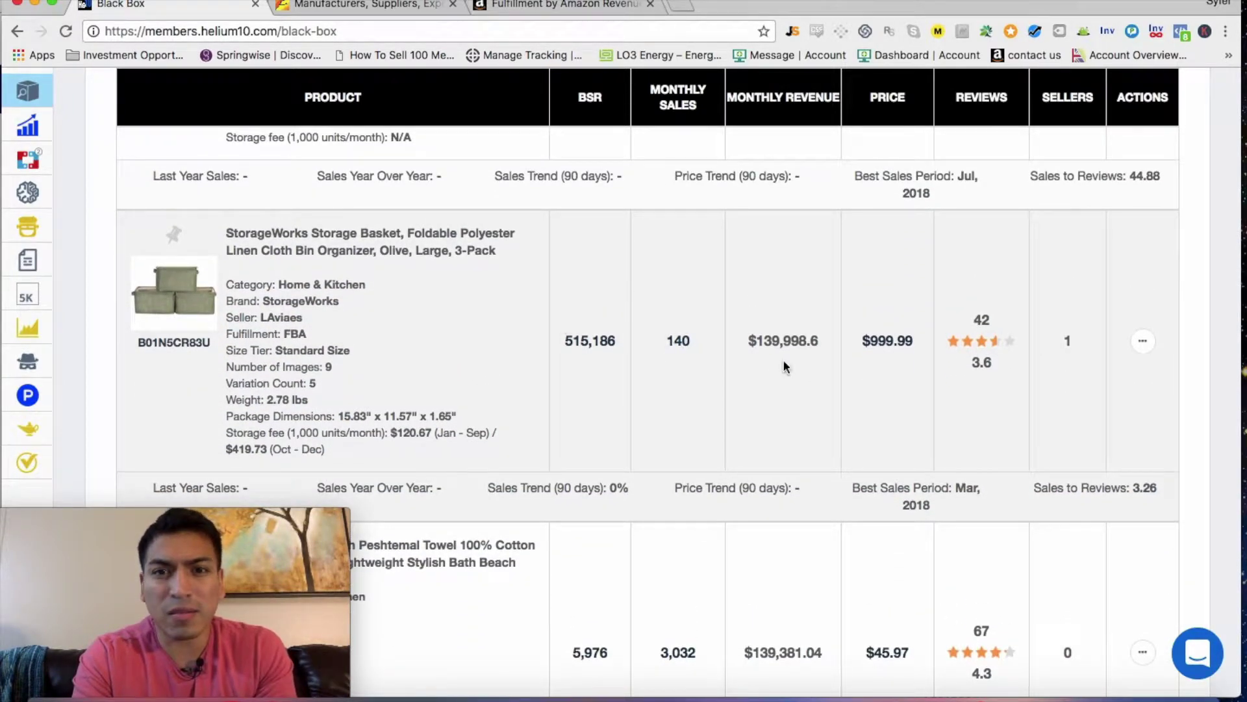
pyautogui.scroll(-1, 797, 363)
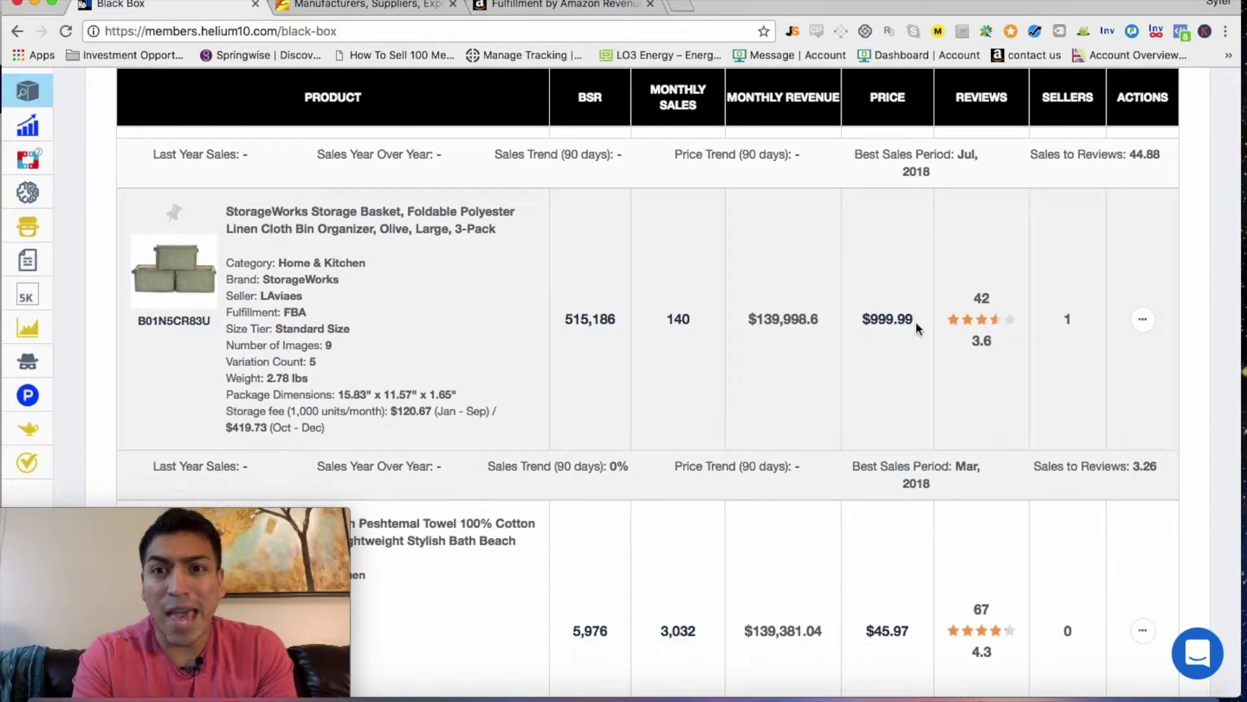
pyautogui.scroll(1, 890, 321)
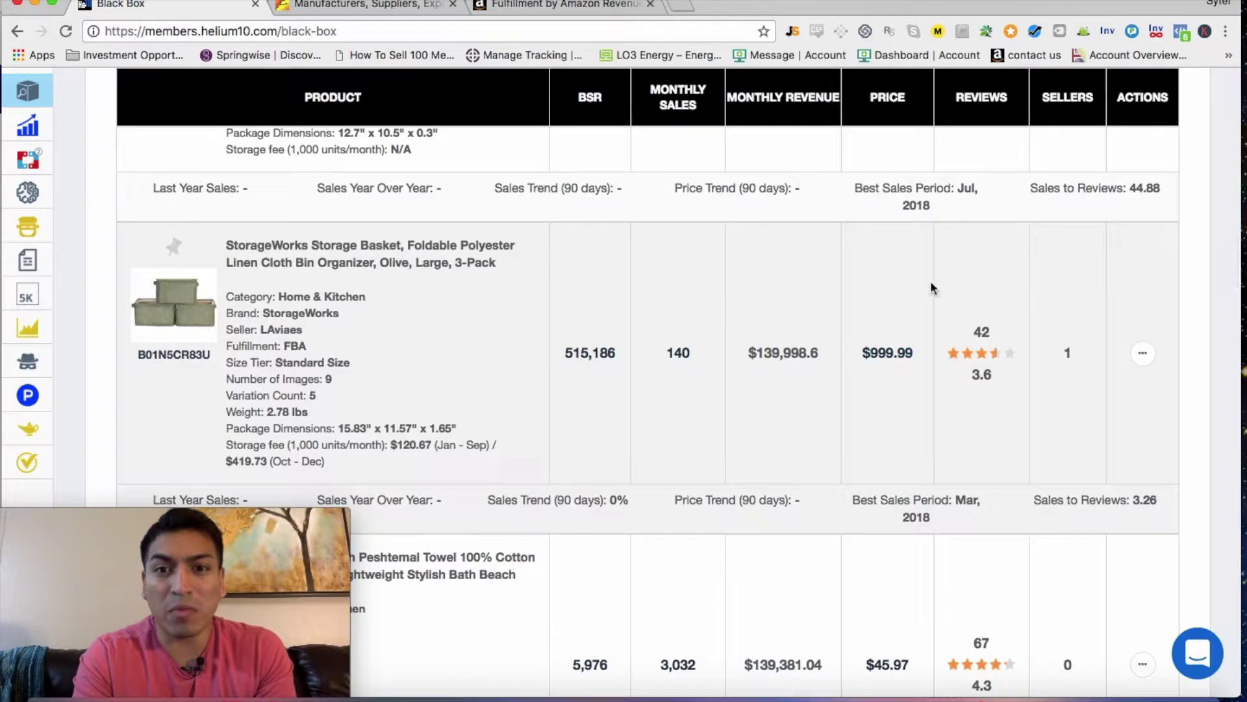
pyautogui.scroll(-2, 517, 366)
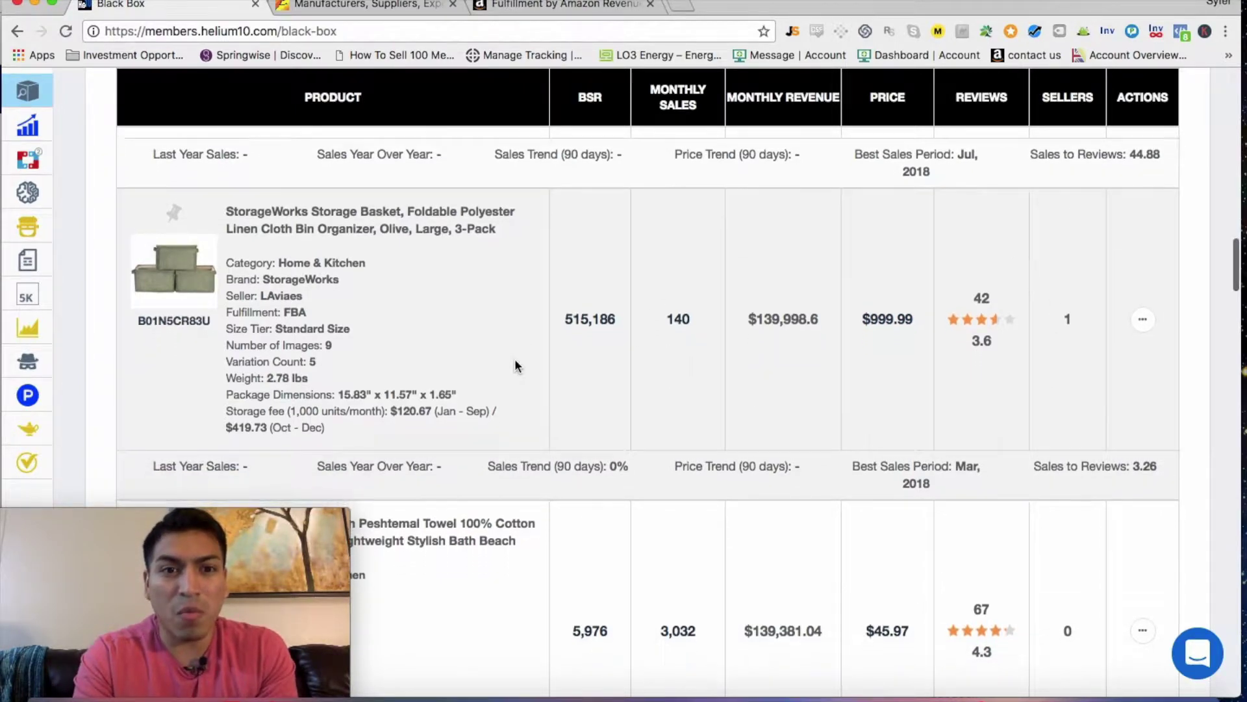
pyautogui.scroll(-5, 516, 366)
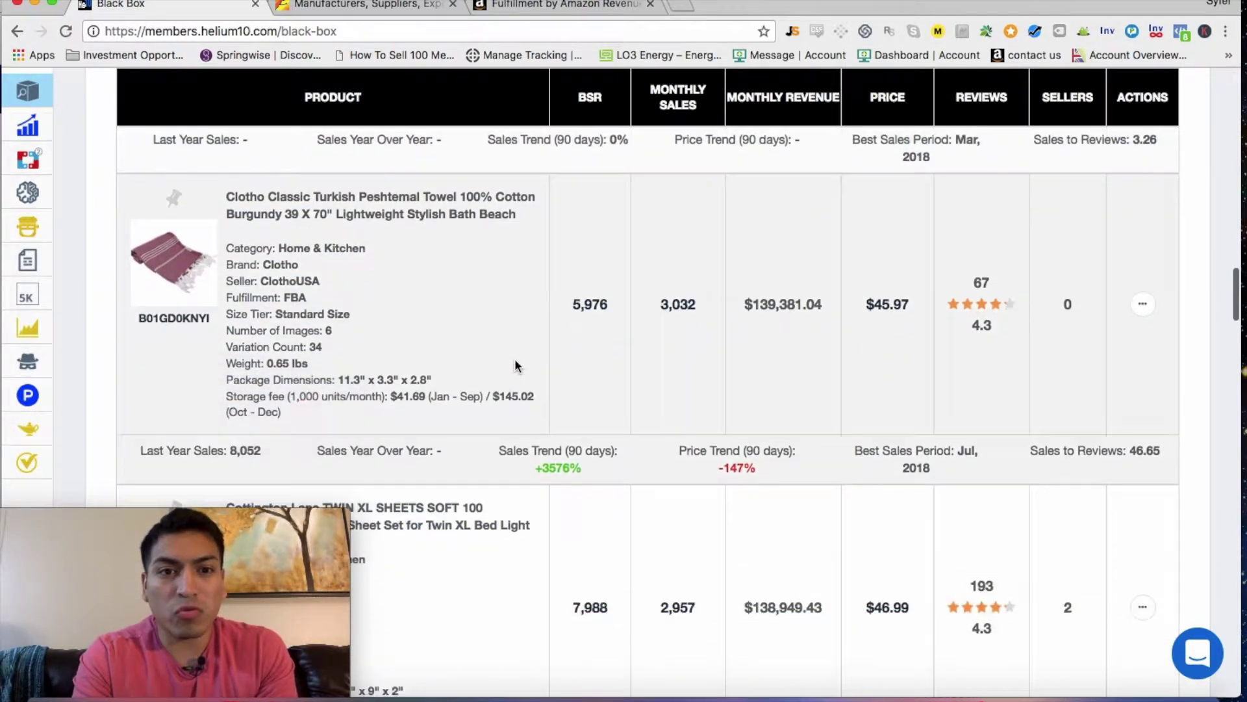
pyautogui.scroll(-4, 516, 364)
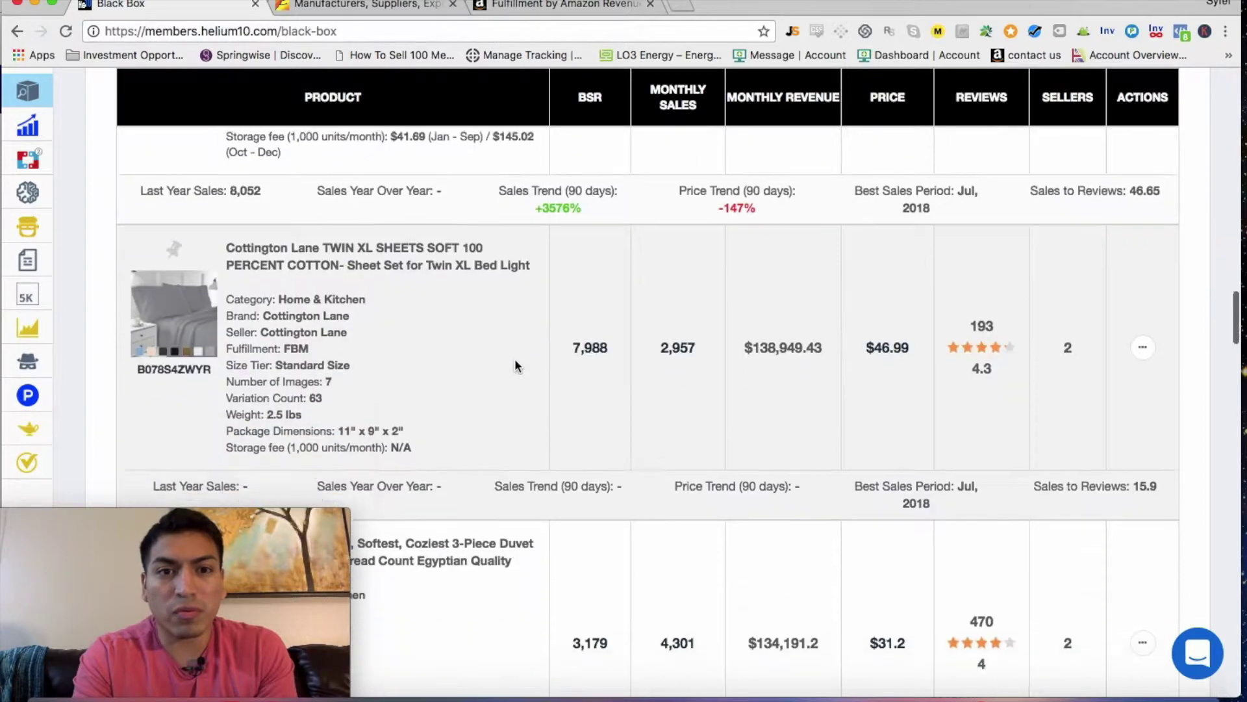
pyautogui.scroll(-4, 514, 366)
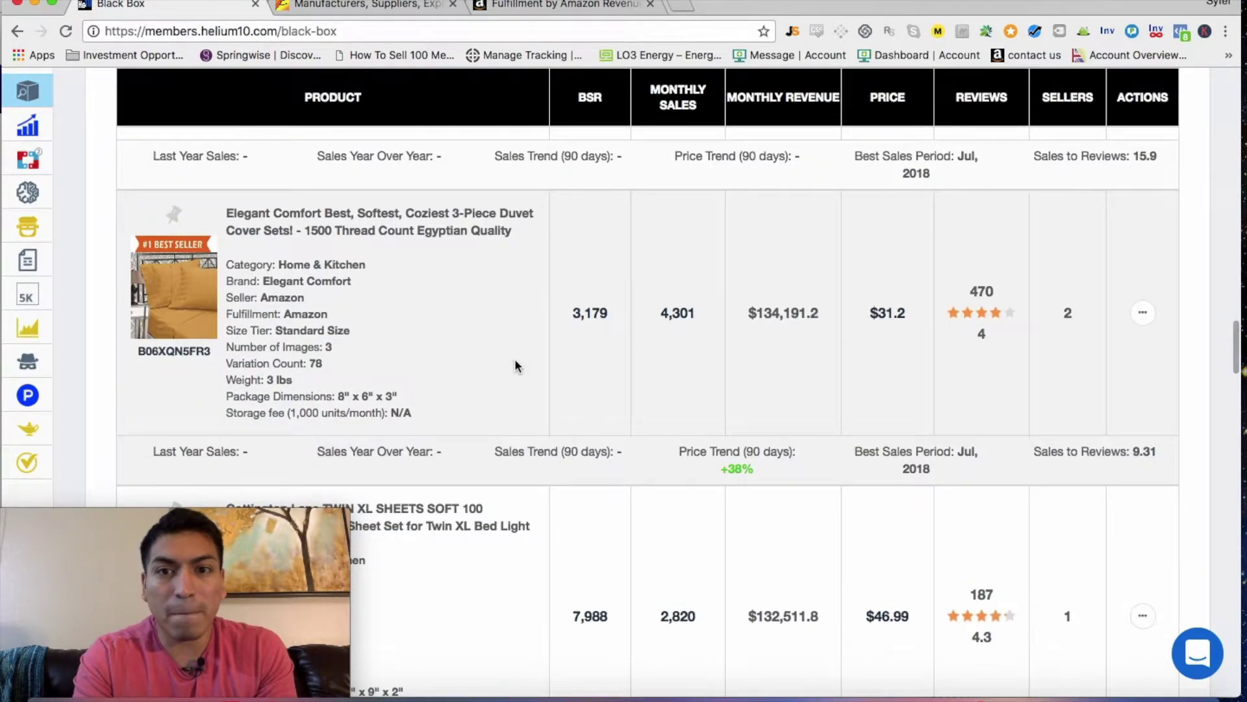
pyautogui.scroll(-2, 720, 354)
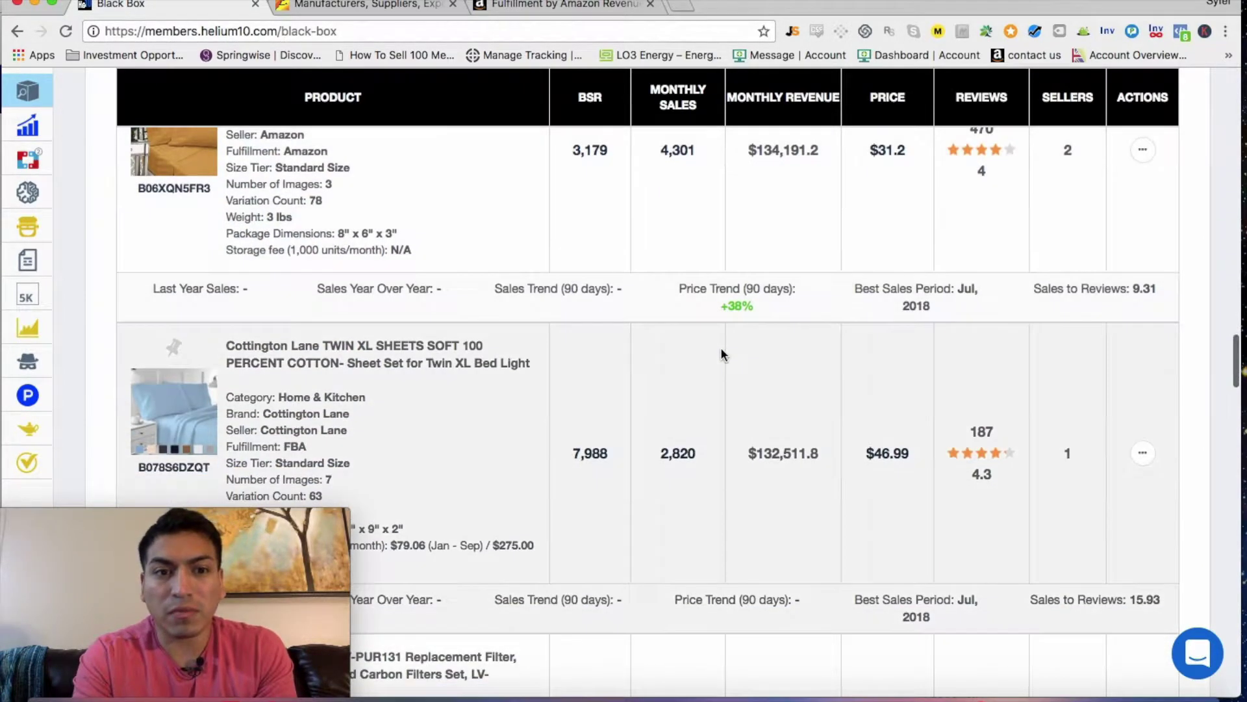
pyautogui.scroll(-4, 722, 354)
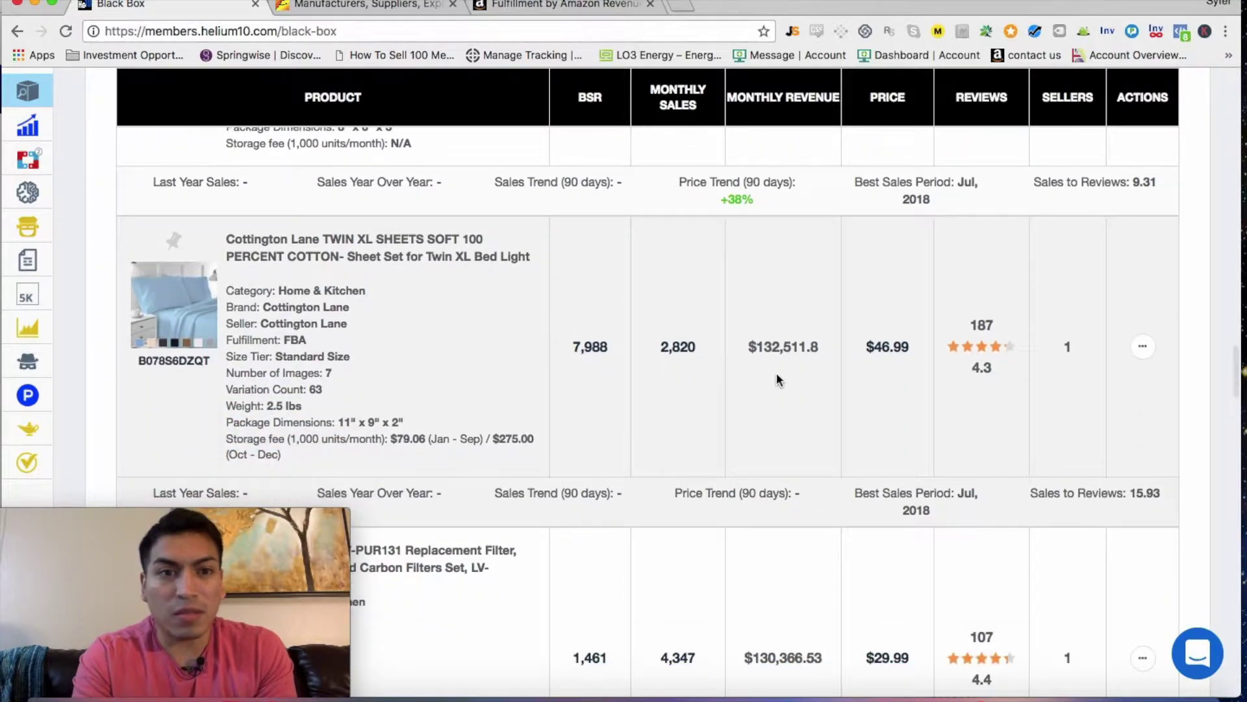
pyautogui.scroll(-6, 779, 380)
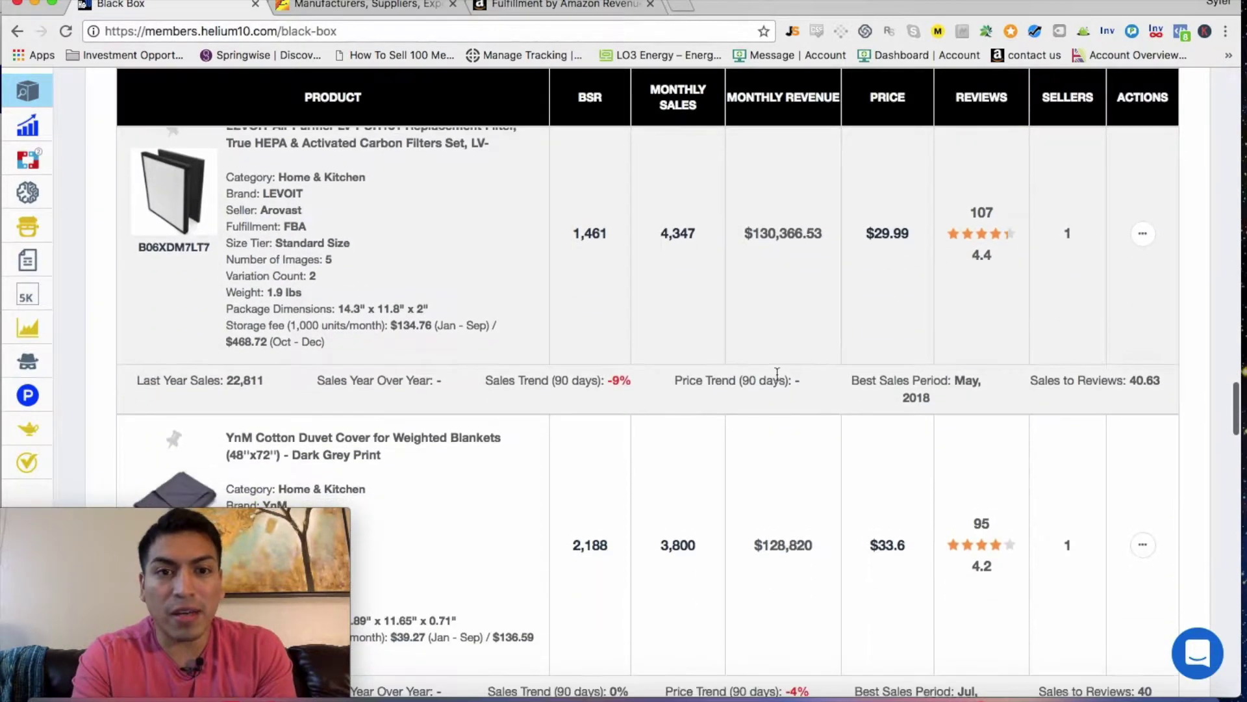
# - Examine the BSR, monthly sales, revenue and product details of the 48"x72" Dark Grey YnM Cotton Duvet Cover
pyautogui.scroll(1, 766, 393)
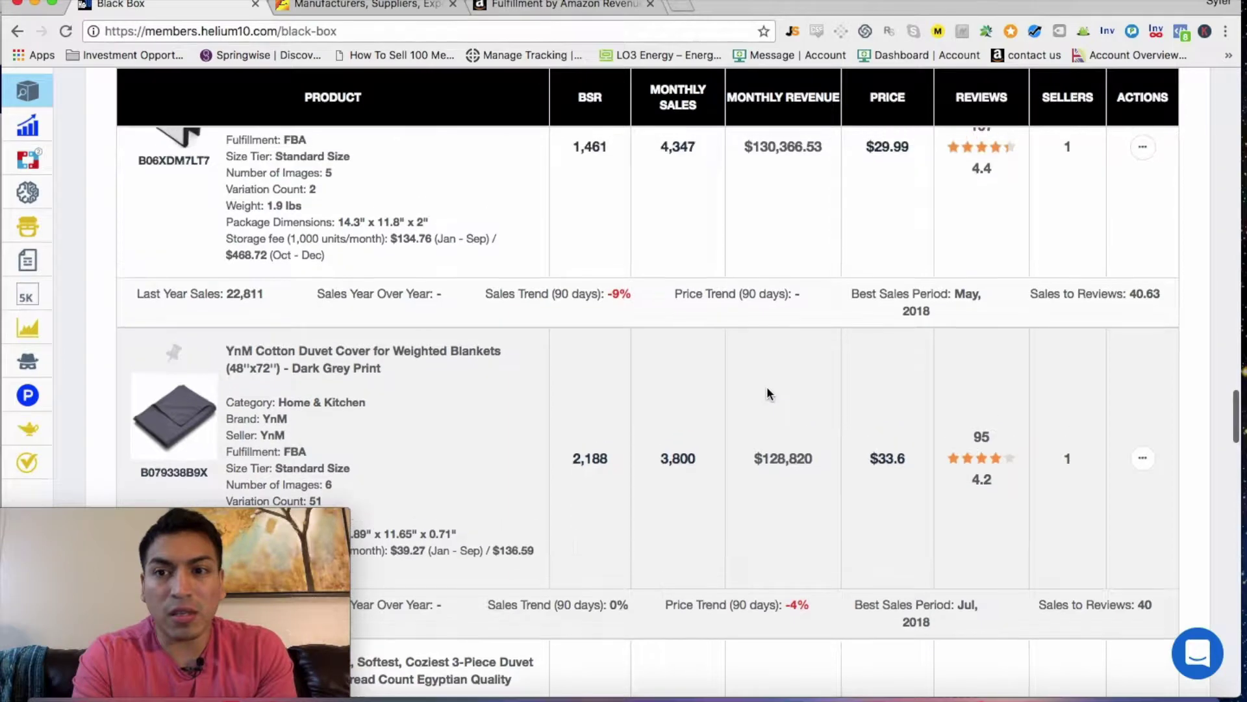
pyautogui.scroll(-1, 767, 390)
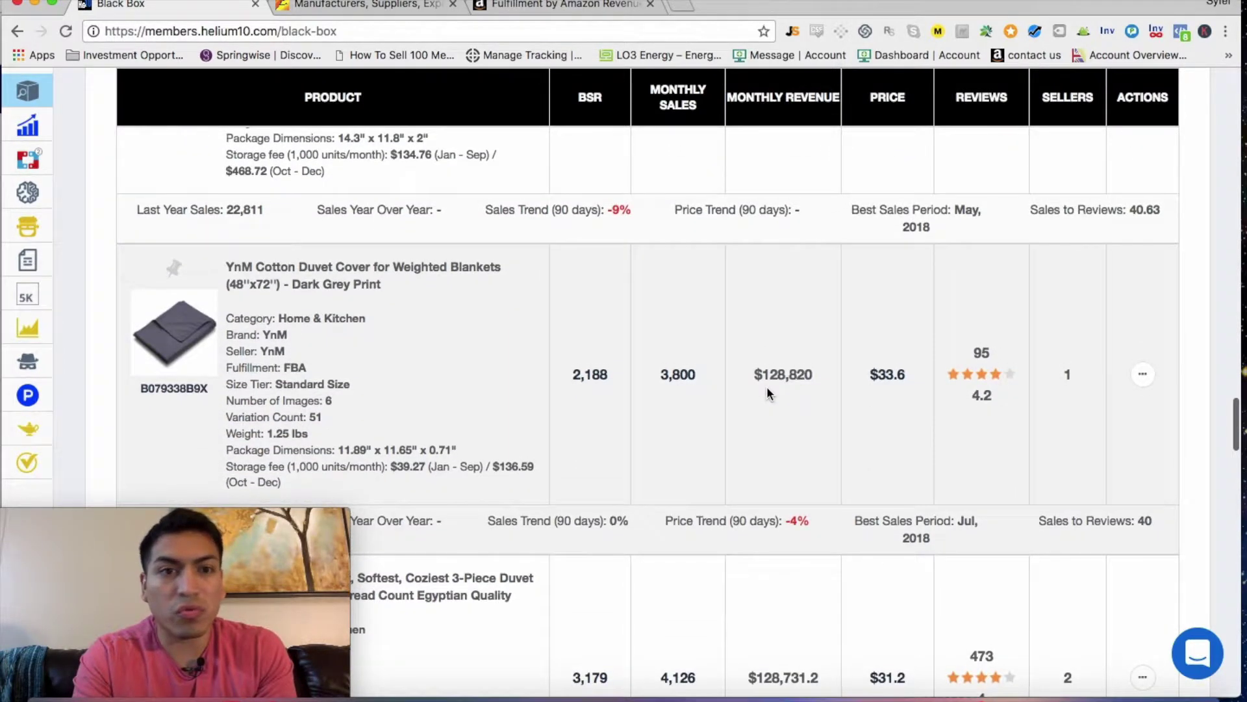
pyautogui.scroll(-1, 402, 323)
pyautogui.scroll(1, 402, 323)
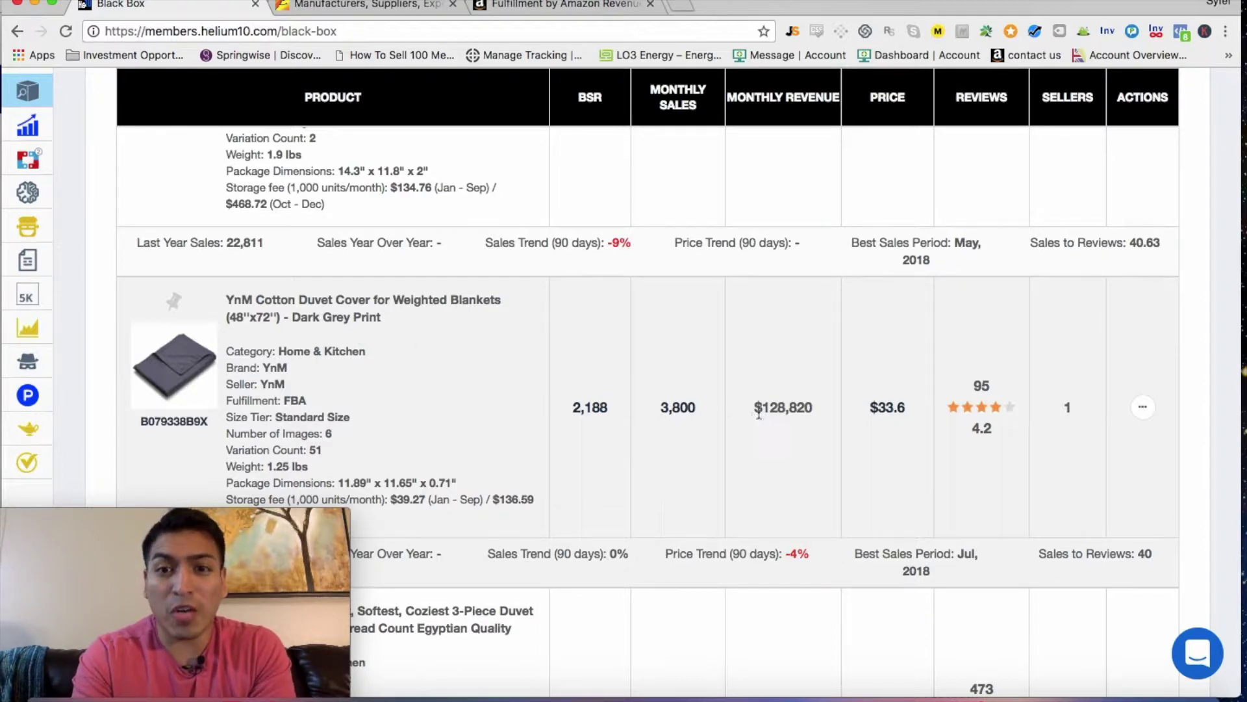
pyautogui.moveTo(759, 413); pyautogui.dragTo(809, 411)
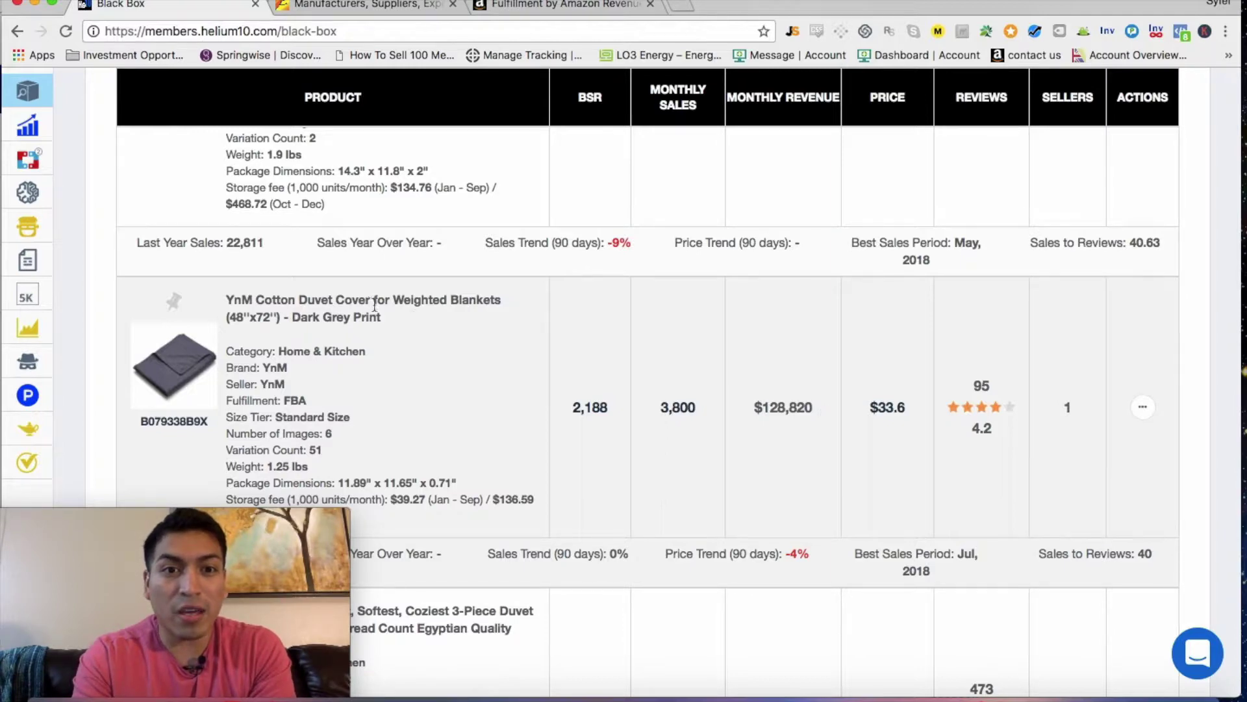
pyautogui.scroll(-1, 831, 409)
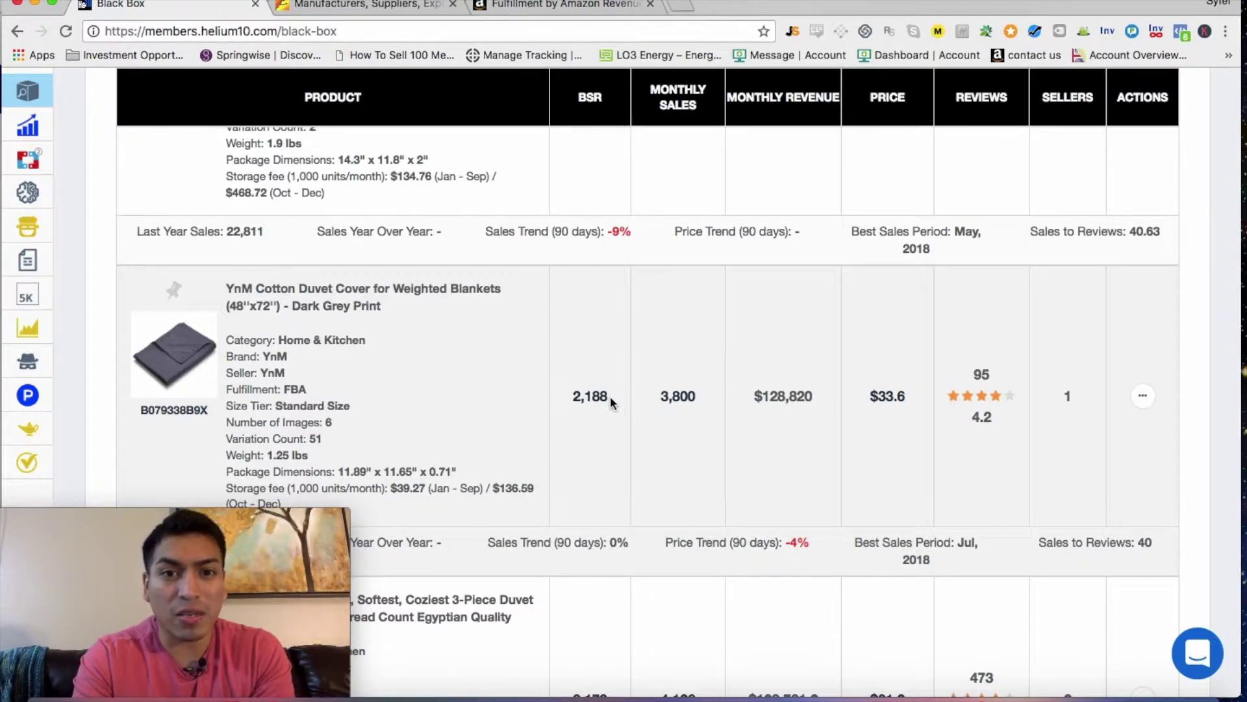
pyautogui.scroll(-1, 505, 403)
pyautogui.scroll(1, 504, 403)
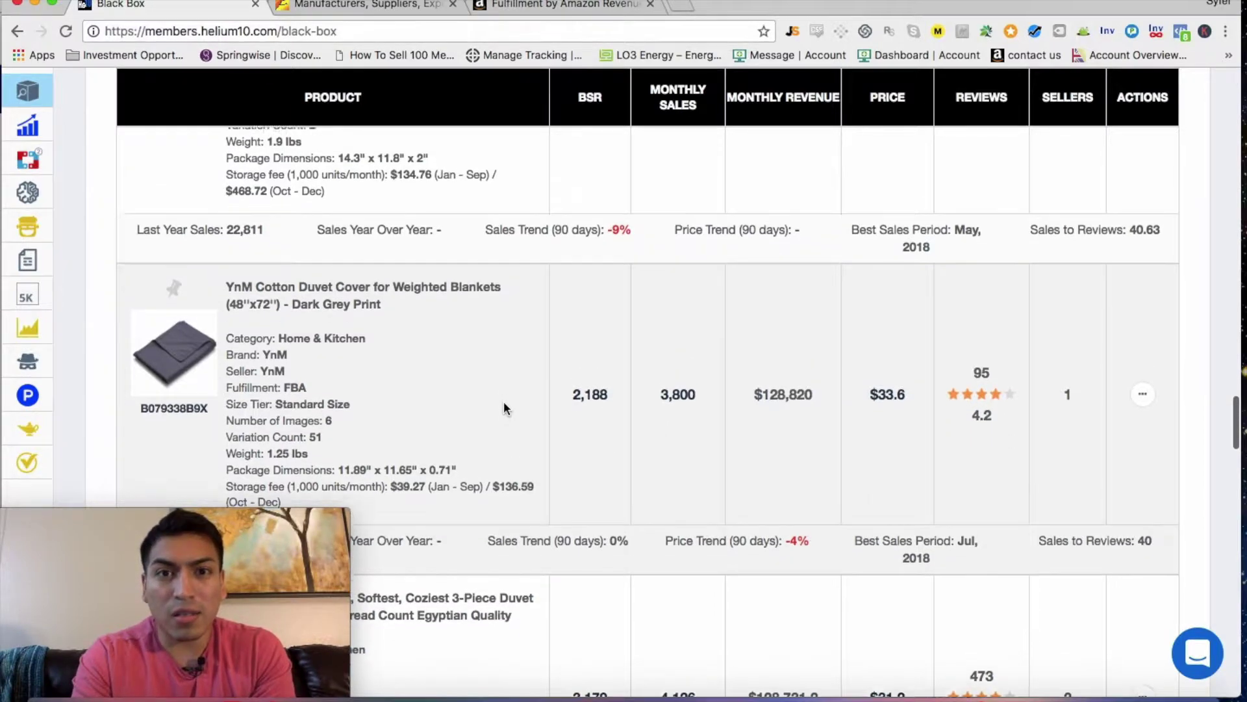
pyautogui.scroll(-1, 498, 354)
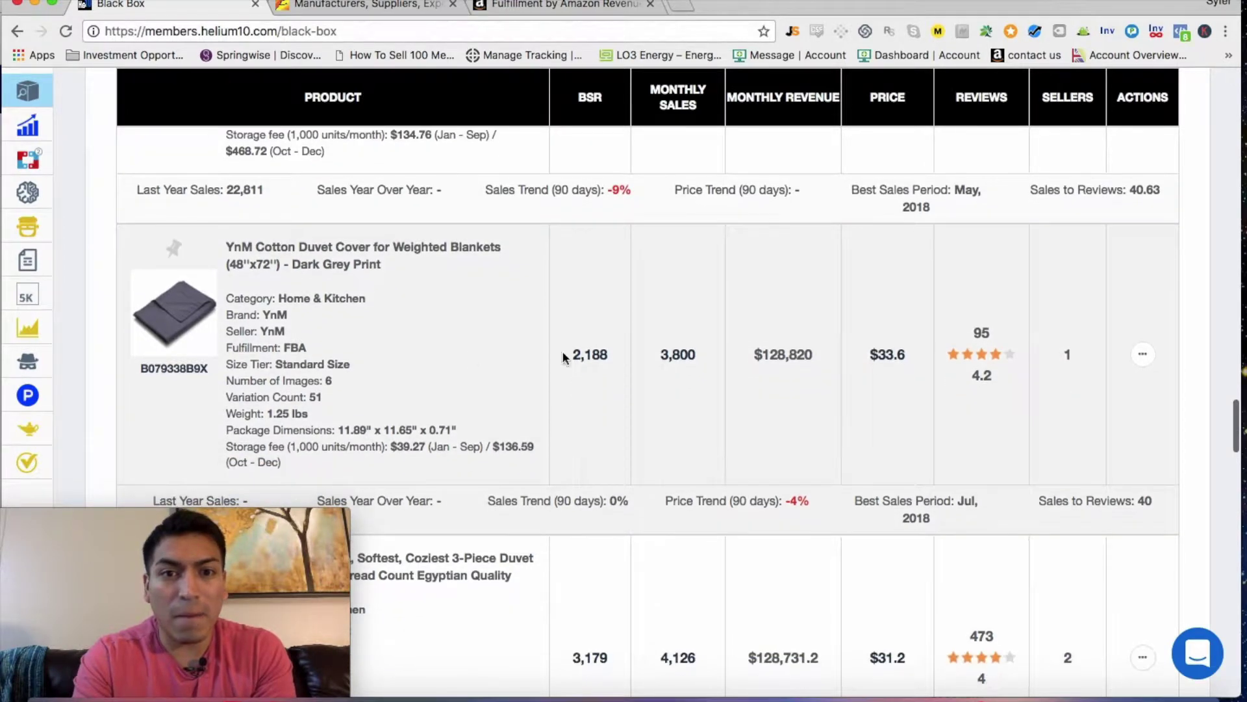
# - Open the Amazon product page of the Dark Grey YnM Cotton Duvet Cover and review its reviews, variations and description
pyautogui.click(1143, 356)
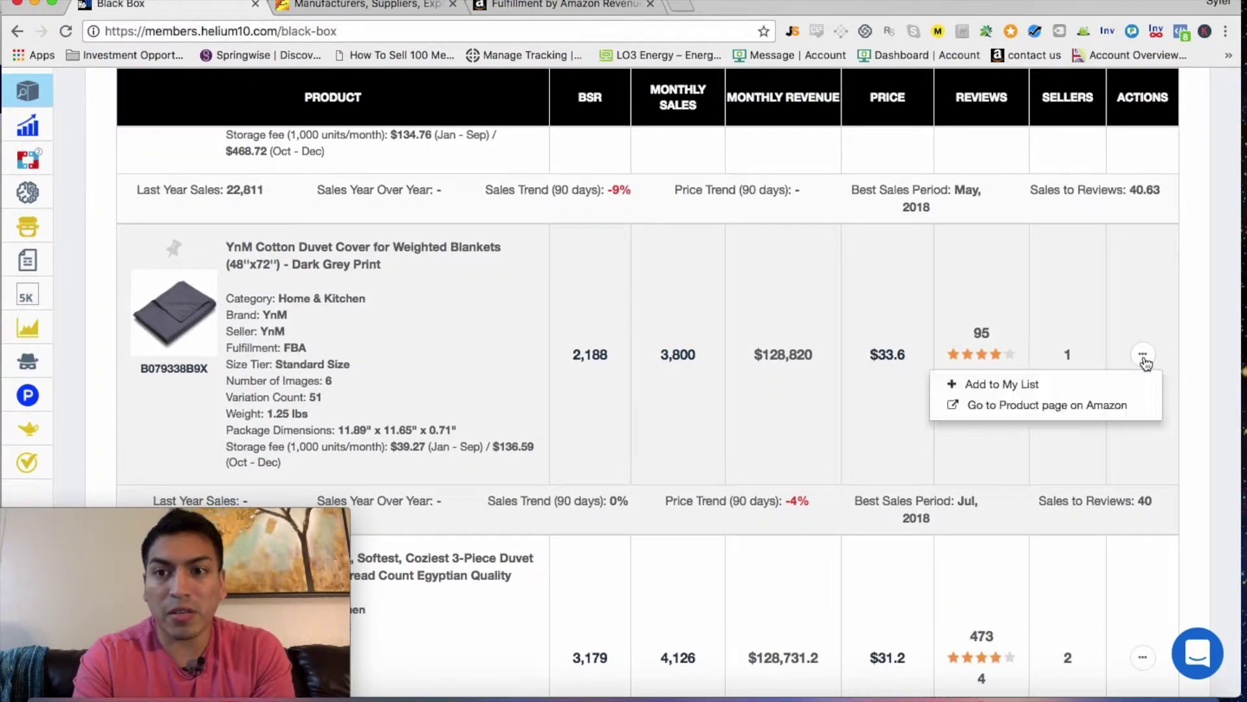
pyautogui.click(1106, 406)
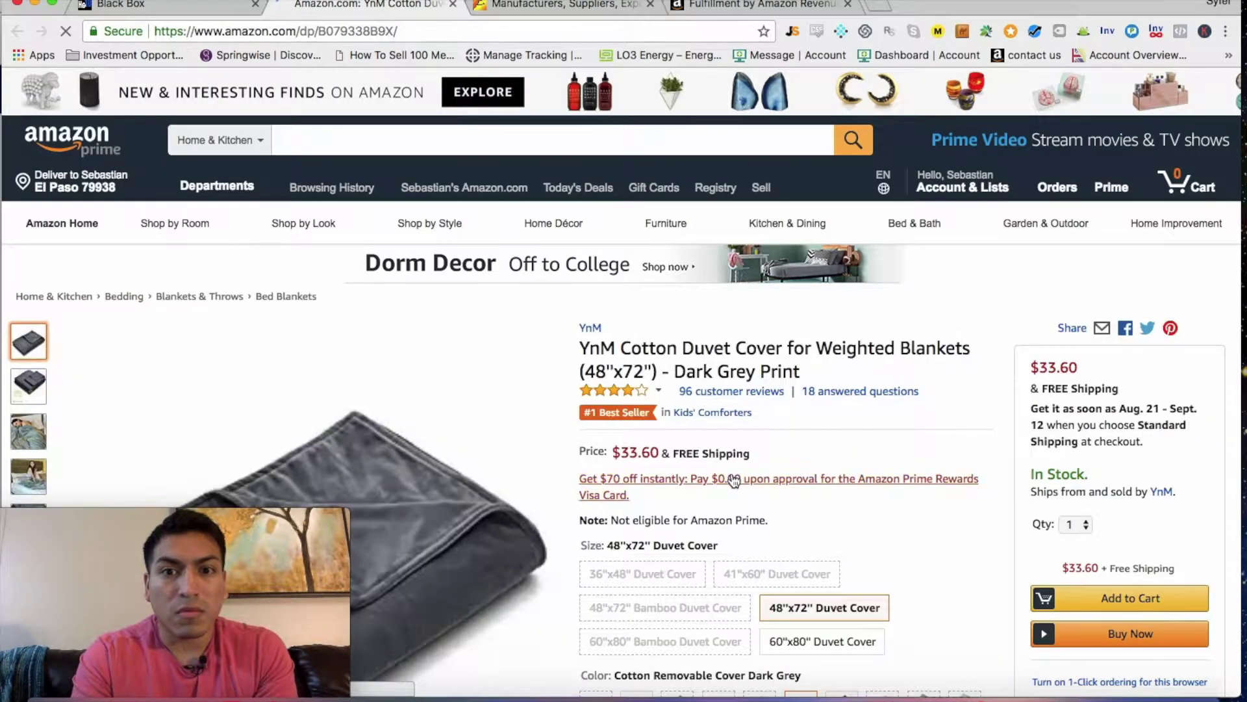
pyautogui.scroll(-2, 735, 479)
pyautogui.scroll(-2, 734, 479)
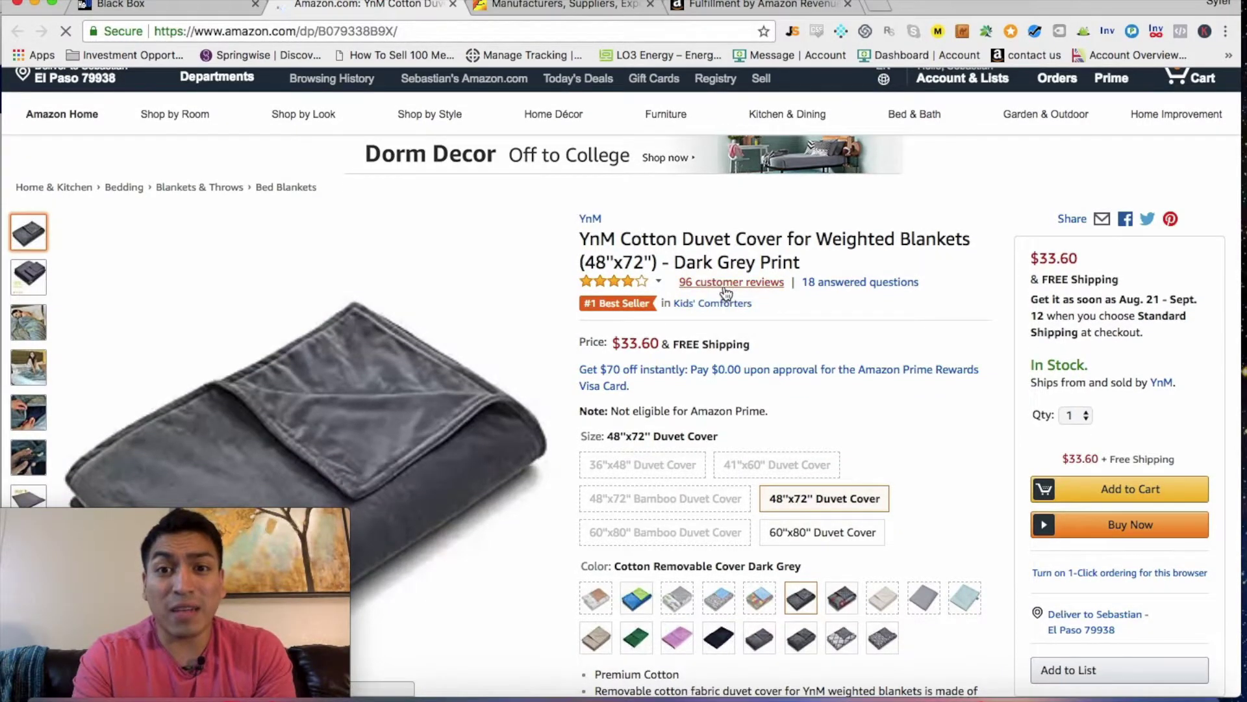
pyautogui.scroll(-10, 726, 294)
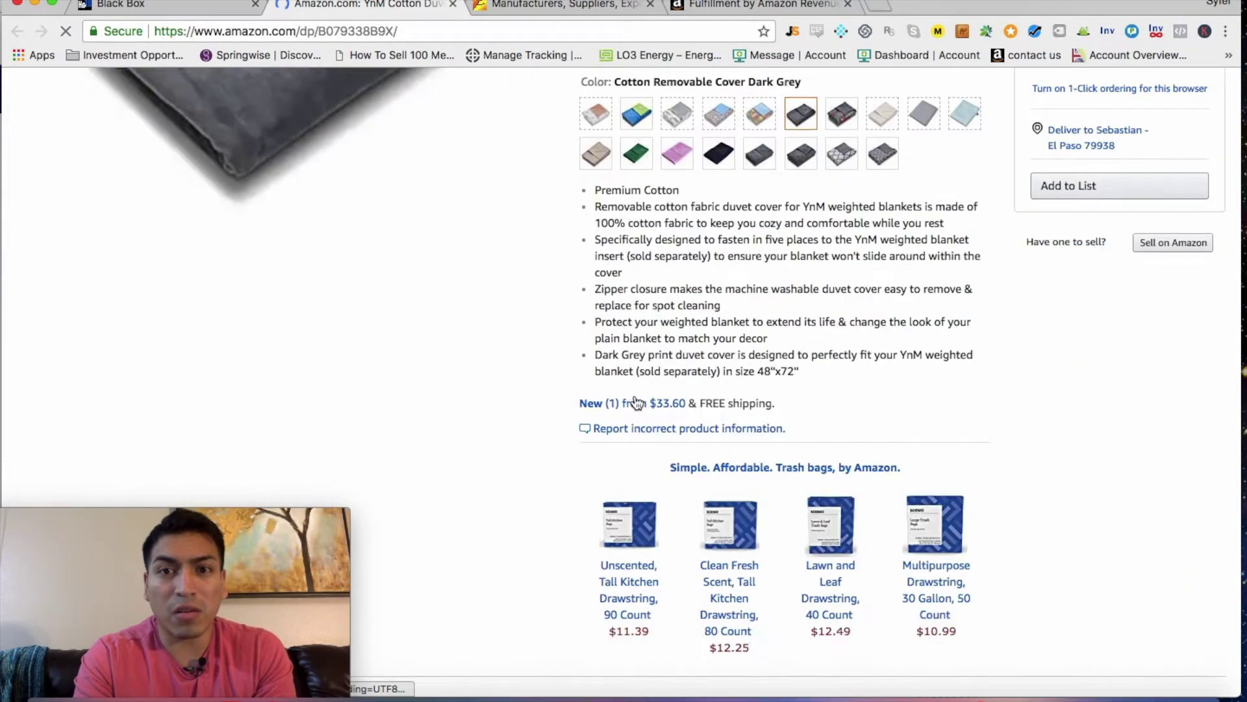
pyautogui.scroll(-5, 635, 403)
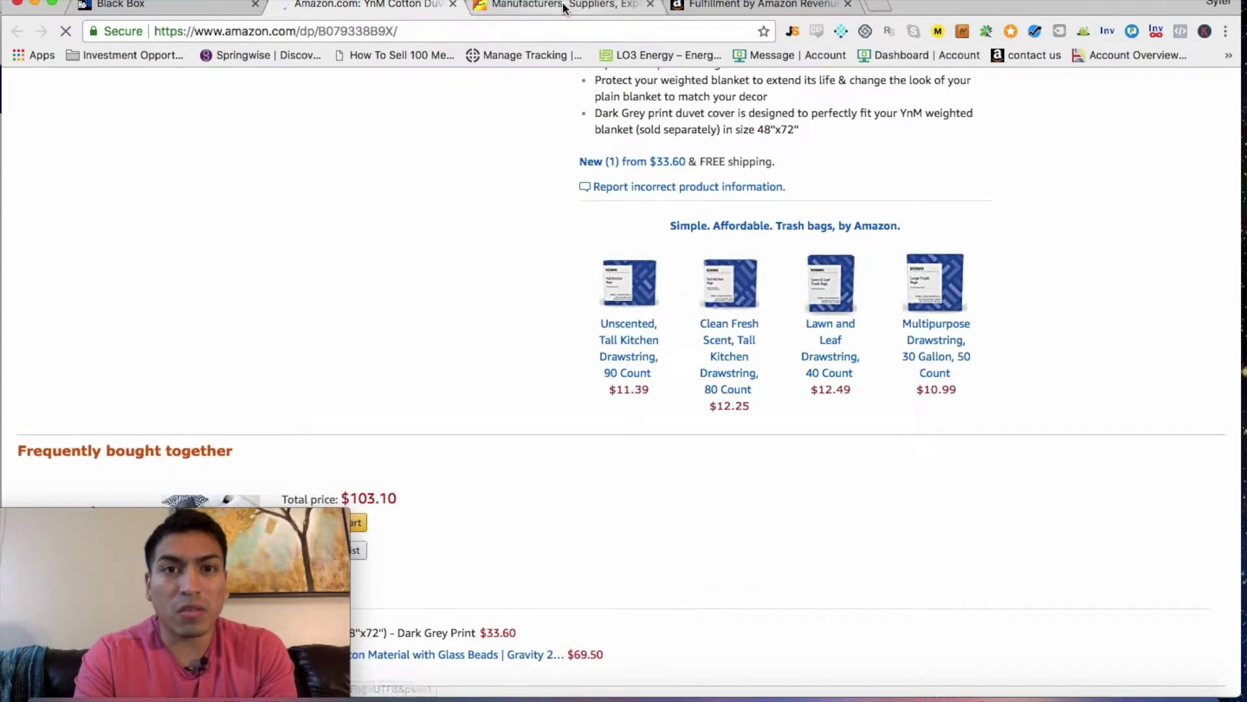
# - Switch to Alibaba, search for "duvet covers" and limit the results to Gold Plus Suppliers
pyautogui.click(563, 3)
pyautogui.click(480, 140)
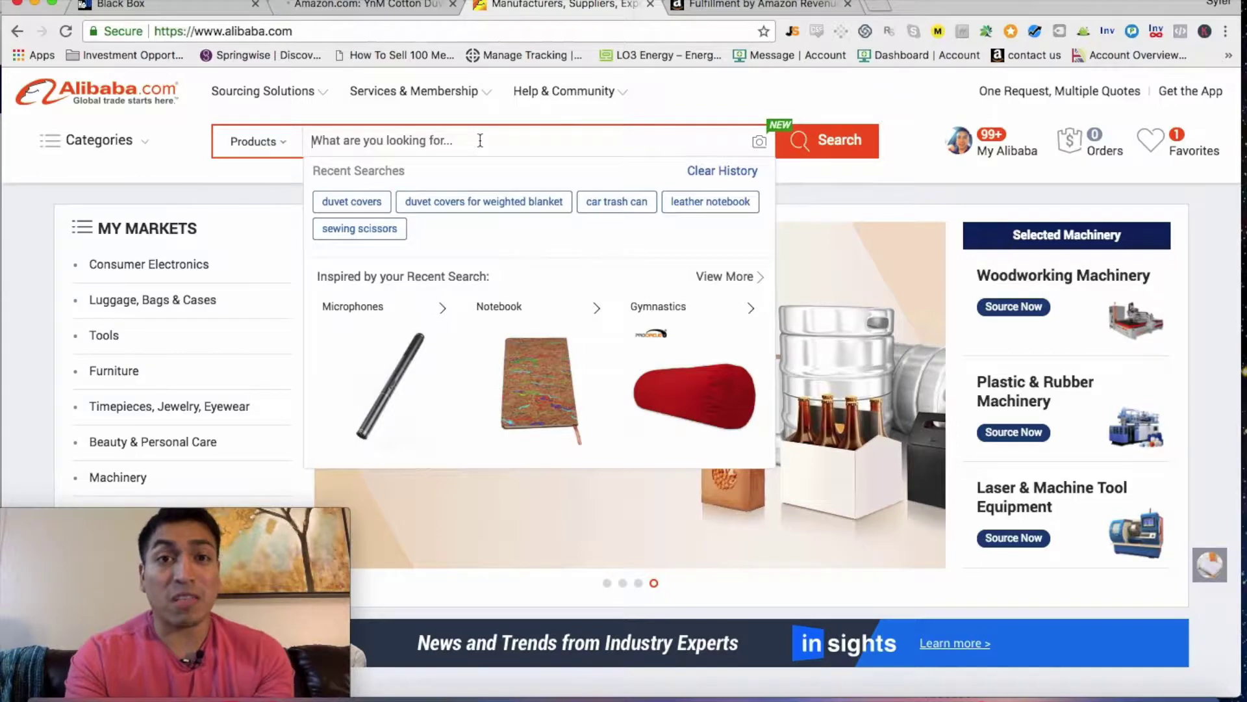
pyautogui.write('duvet c')
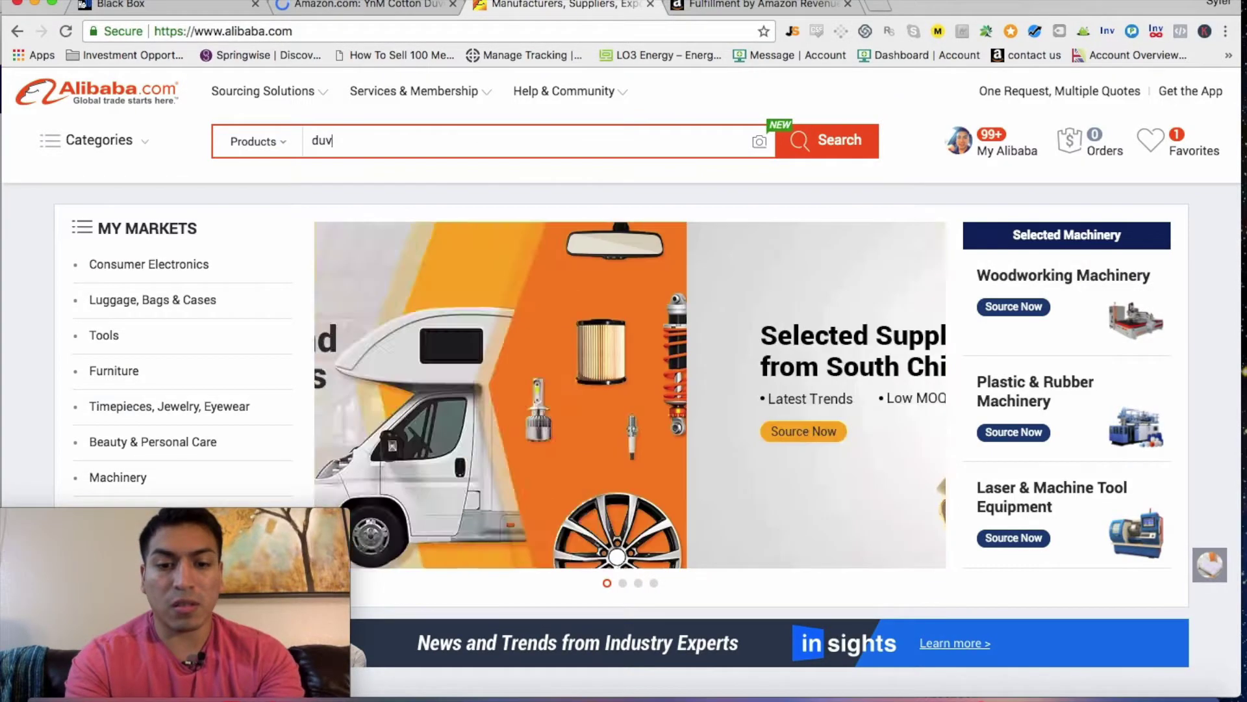
pyautogui.write('overs')
pyautogui.press('Return')
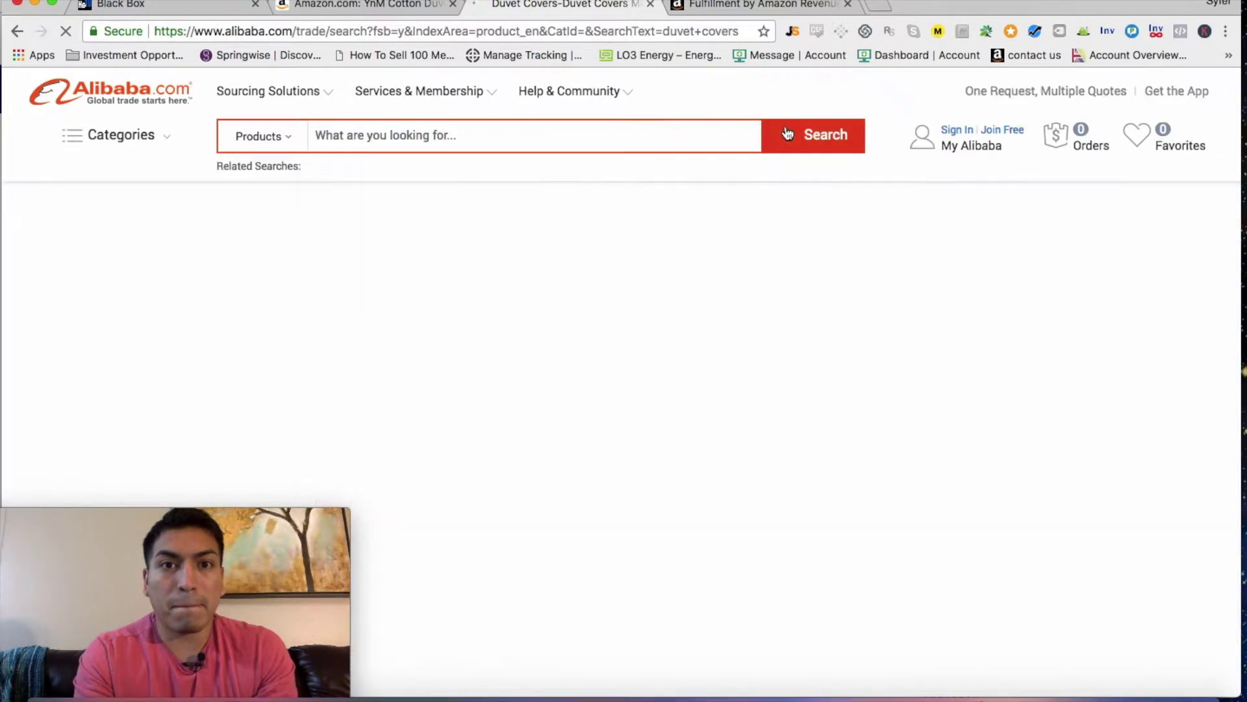
pyautogui.scroll(-3, 672, 235)
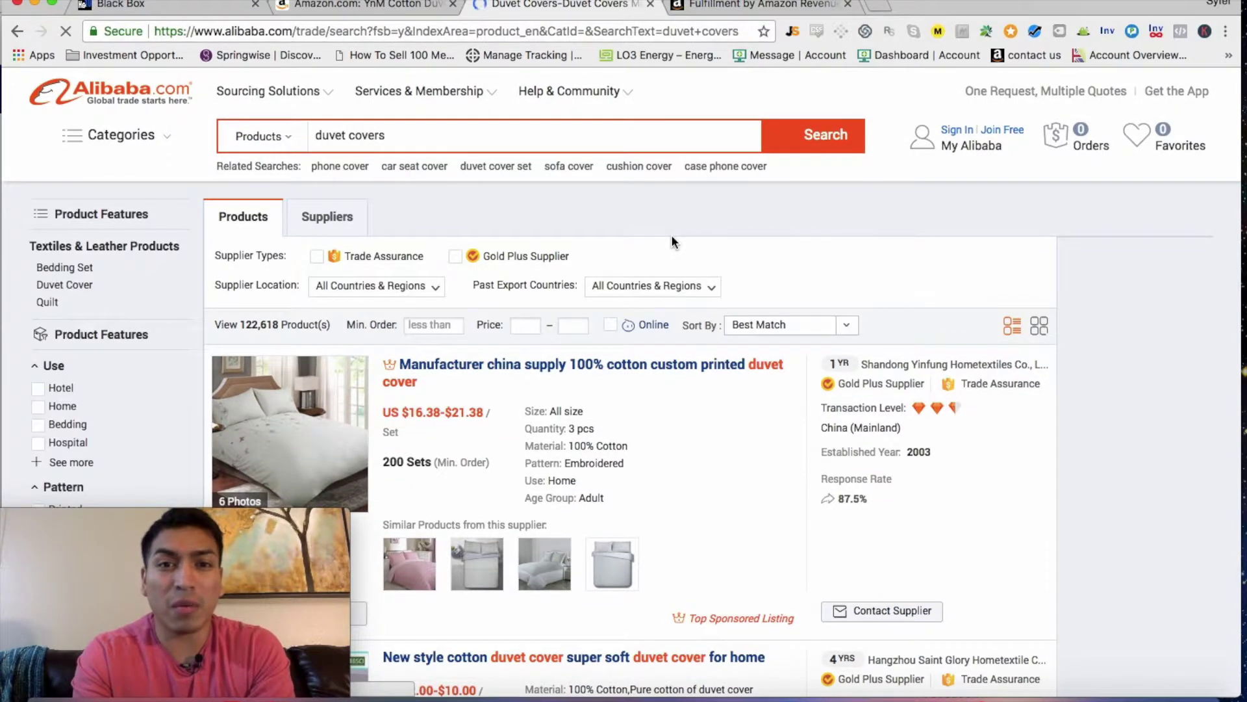
pyautogui.click(456, 257)
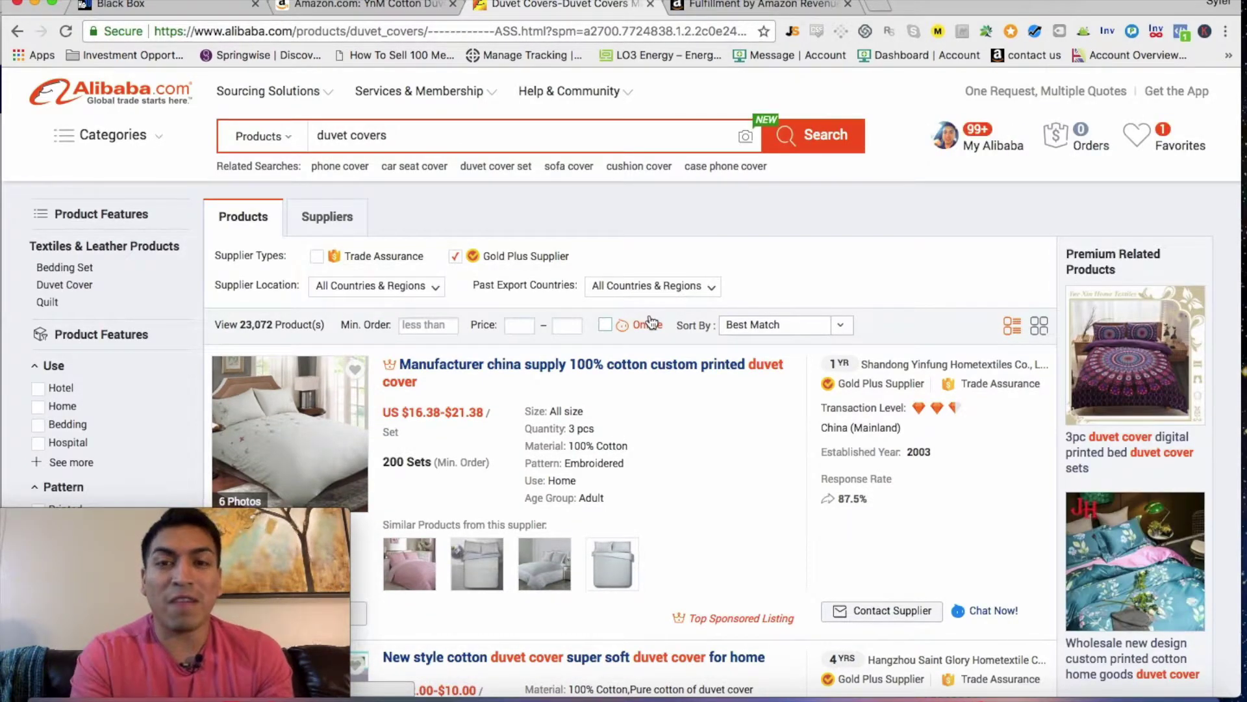
# - Compare the first duvet cover listings by unit price, minimum order, material and supplier response rate
pyautogui.scroll(-3, 649, 319)
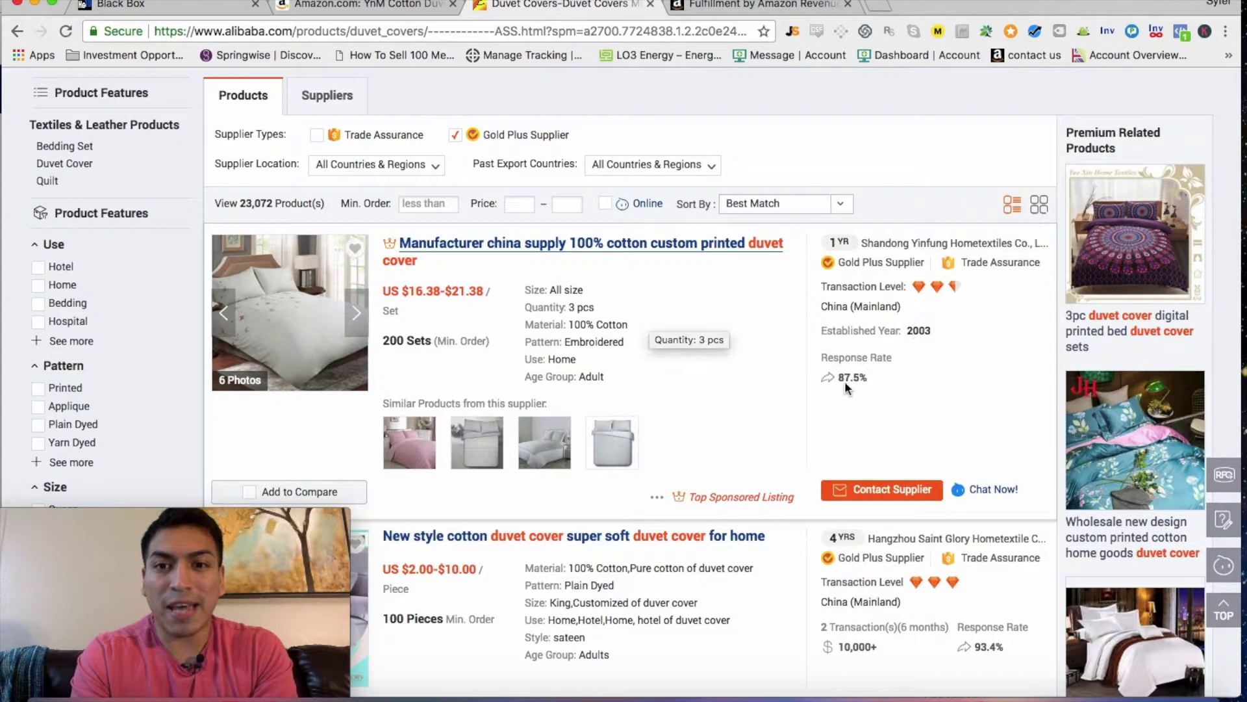
pyautogui.scroll(-1, 871, 391)
pyautogui.scroll(-3, 873, 398)
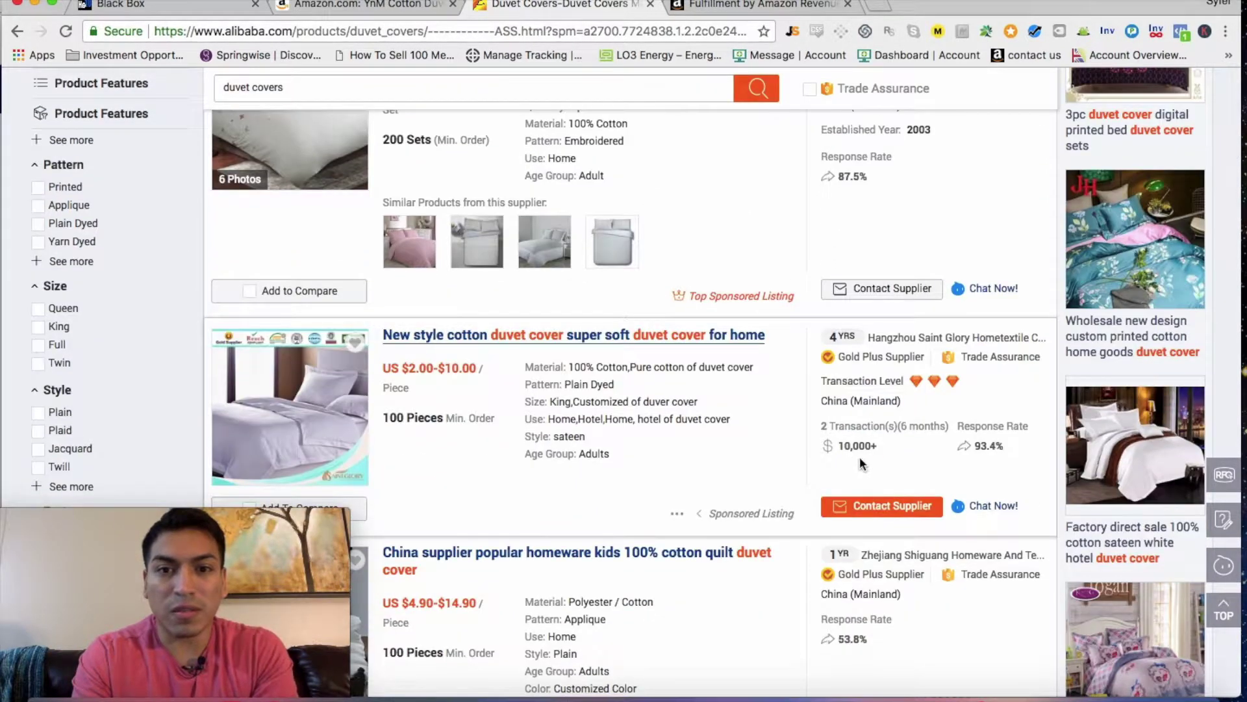
pyautogui.scroll(-3, 859, 456)
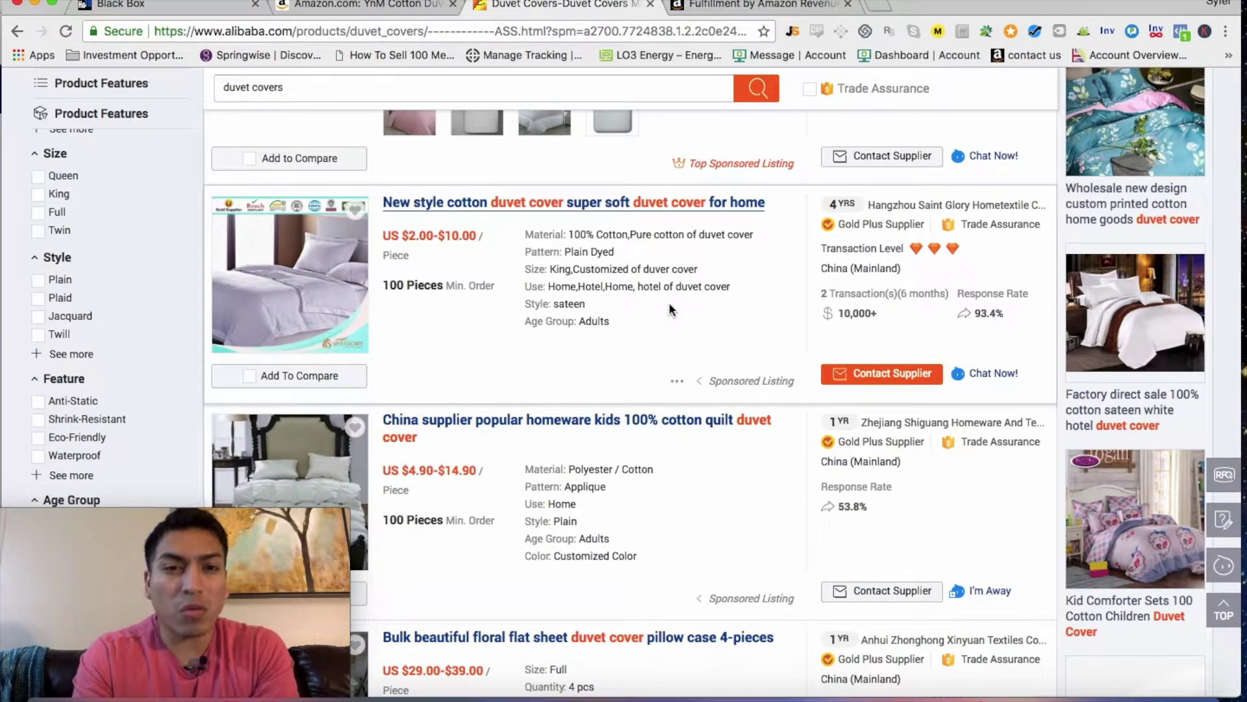
pyautogui.scroll(5, 453, 269)
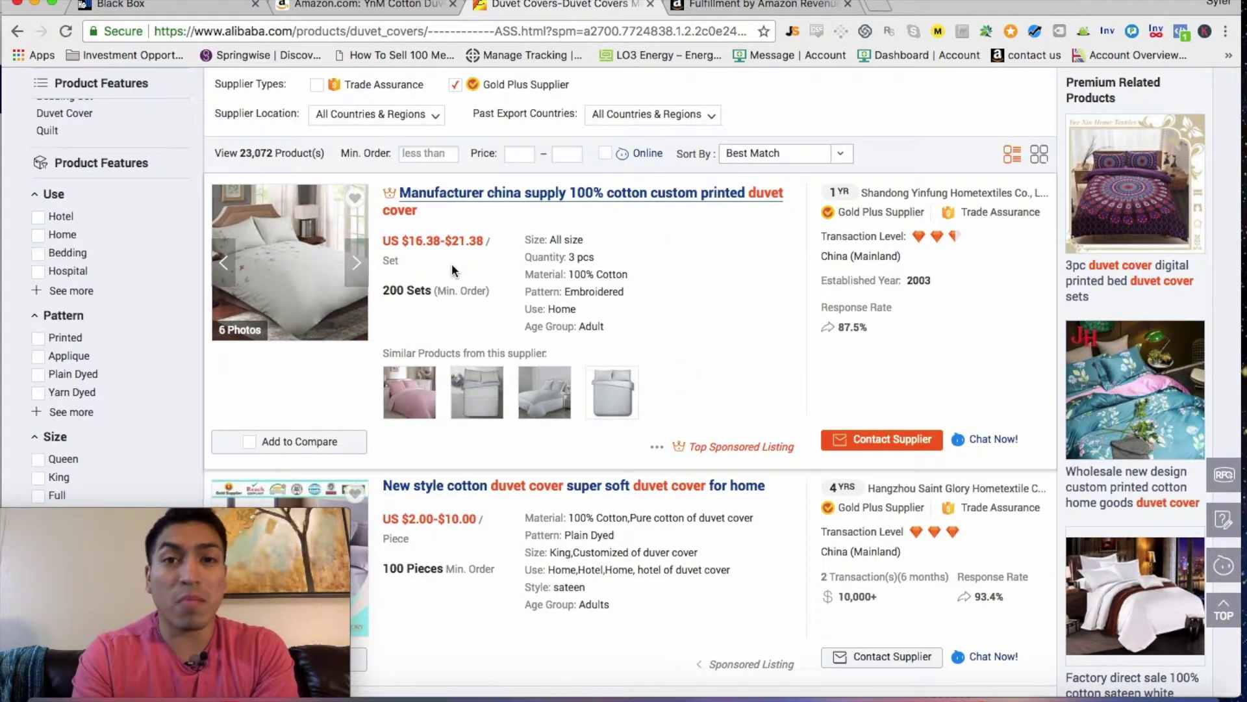
# - Review the sponsored duvet cover listings, comparing price range, minimum order, material and supplier response rate
pyautogui.scroll(-1, 465, 234)
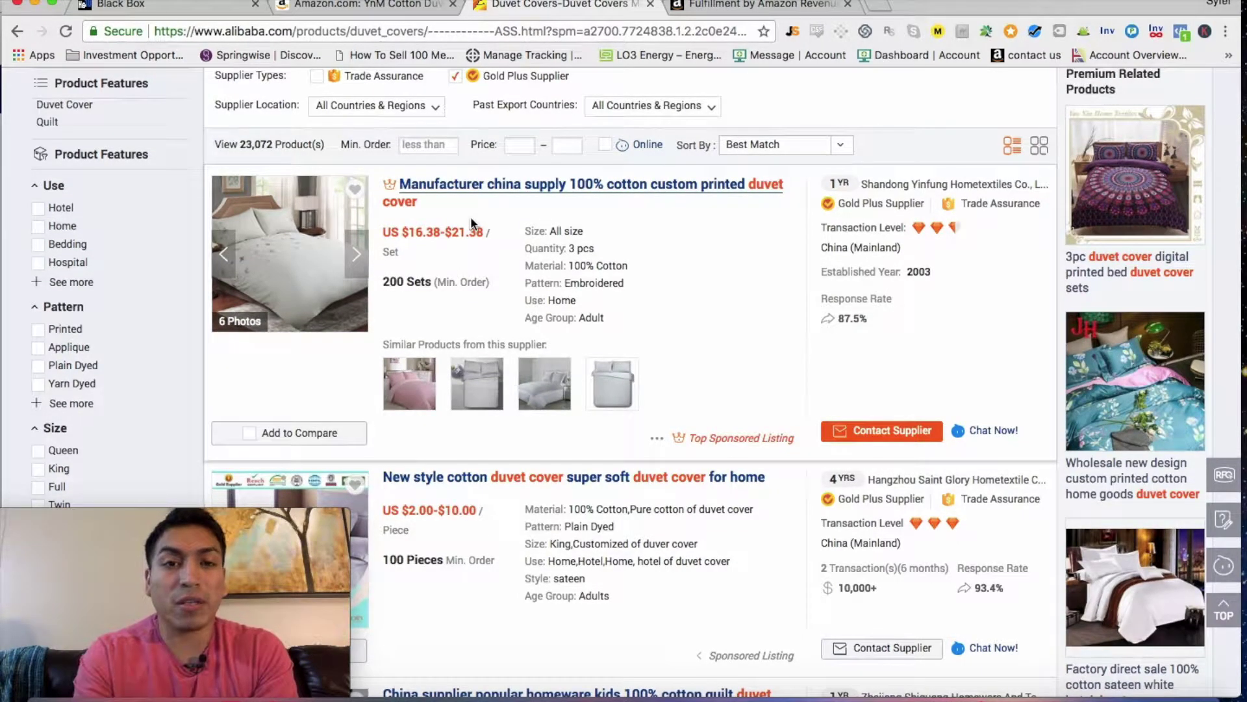
pyautogui.scroll(-1, 472, 223)
pyautogui.scroll(-5, 515, 334)
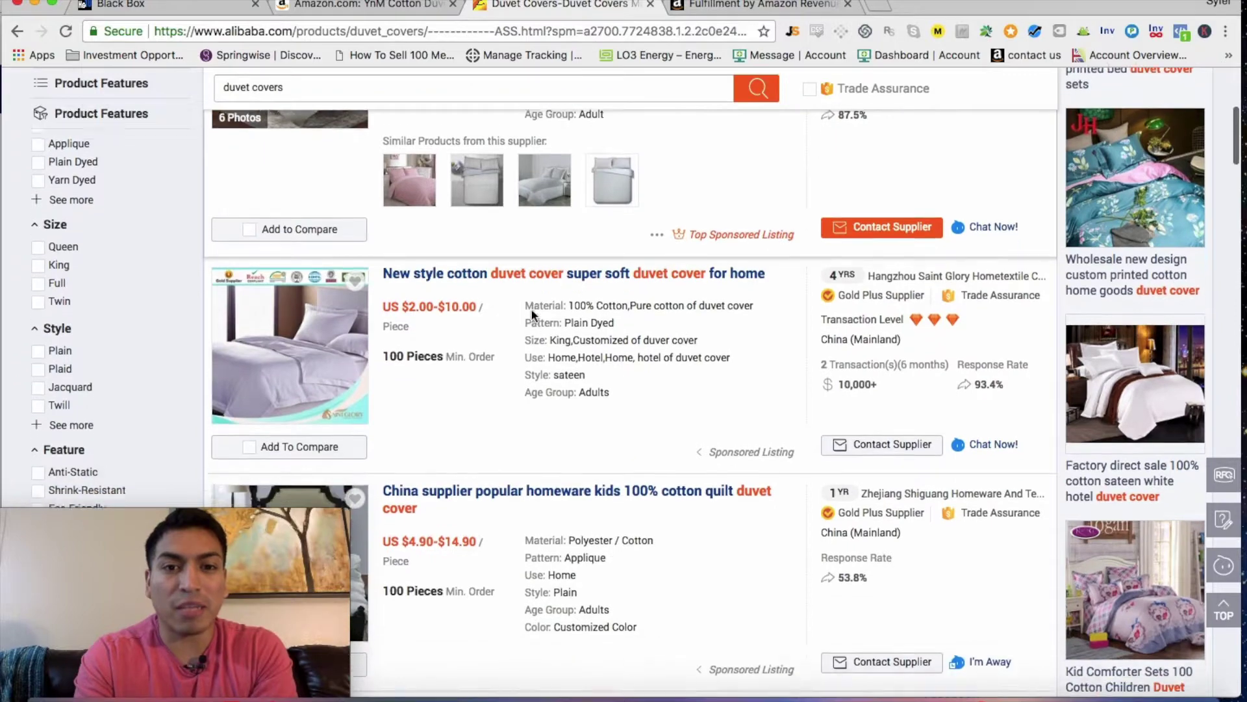
pyautogui.scroll(-3, 493, 317)
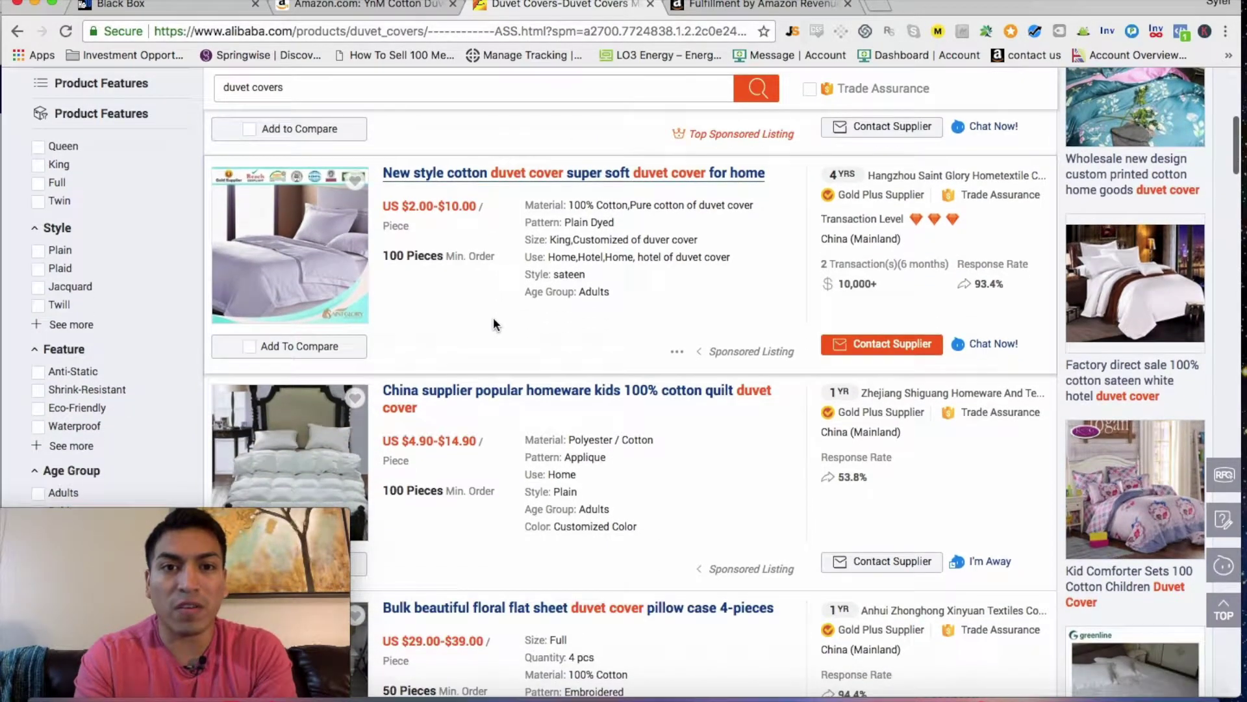
pyautogui.scroll(-3, 630, 326)
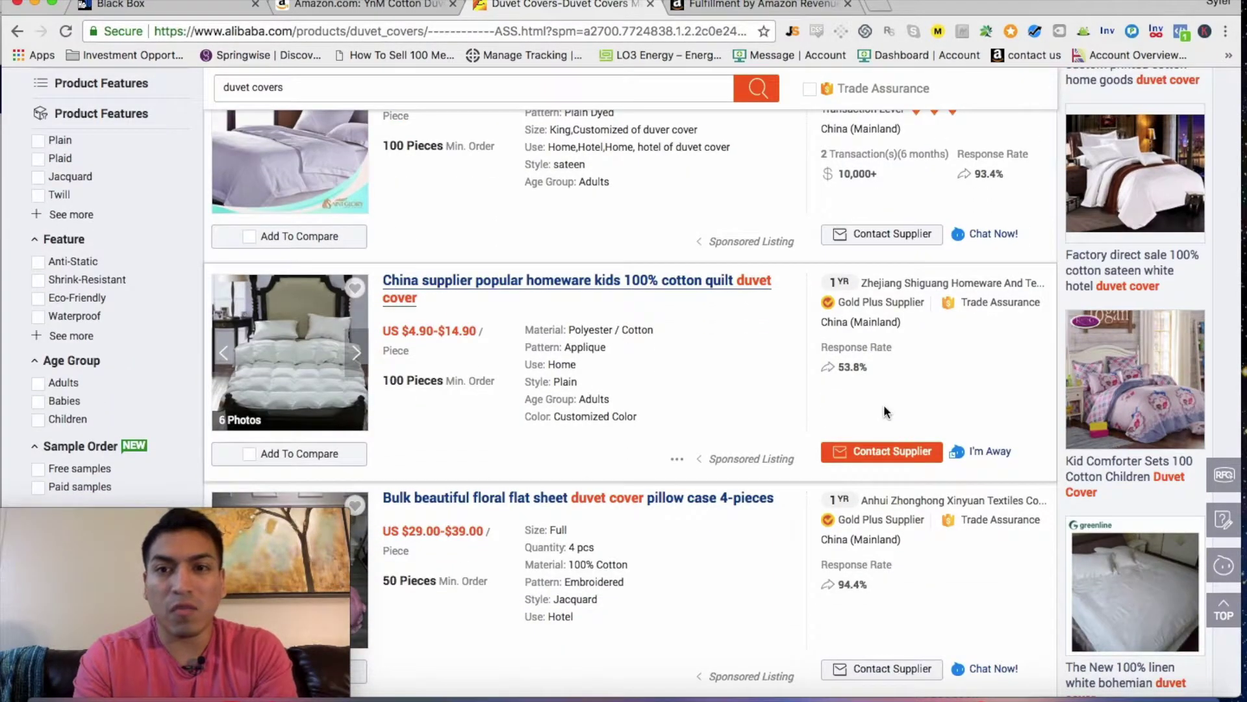
pyautogui.scroll(-3, 884, 404)
pyautogui.scroll(-3, 438, 350)
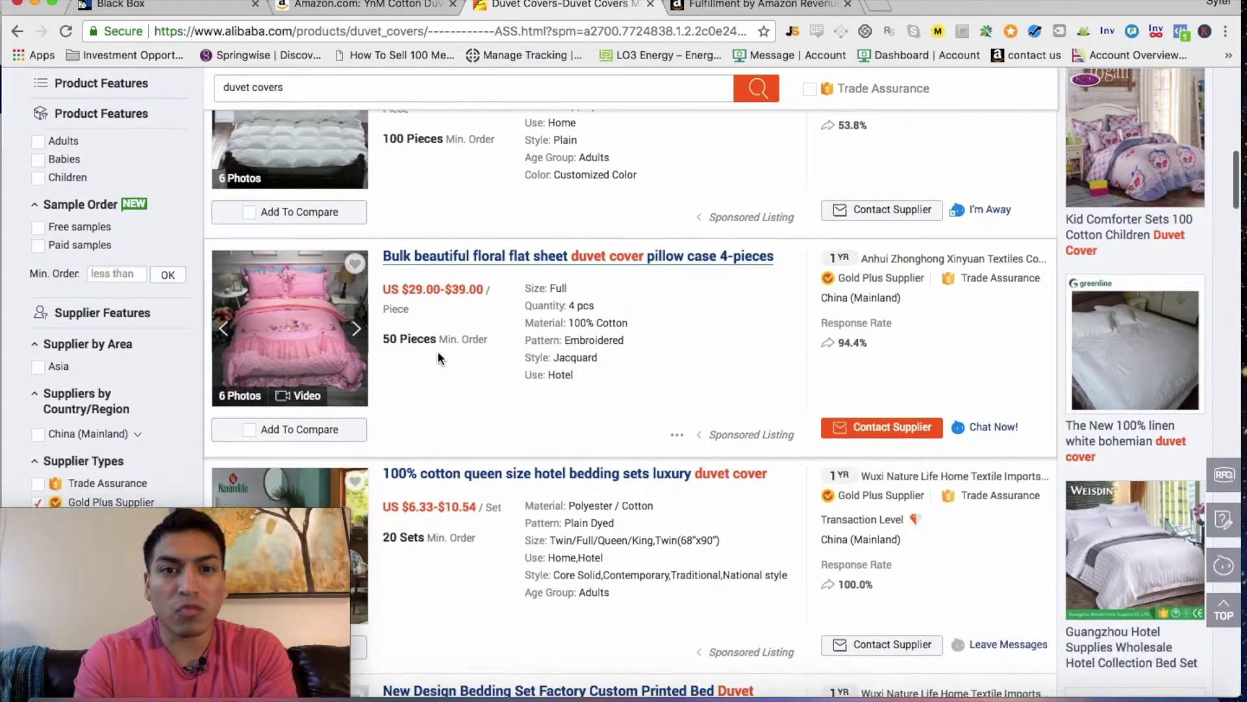
pyautogui.scroll(-2, 438, 356)
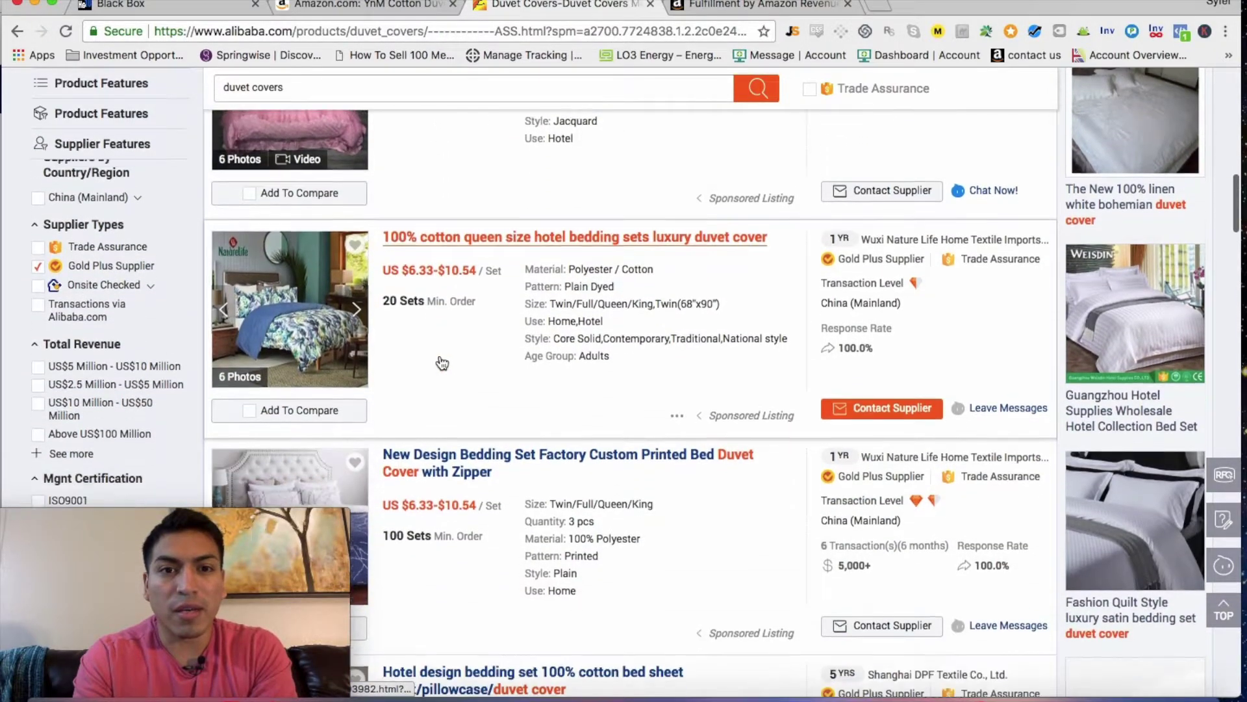
pyautogui.scroll(-3, 797, 339)
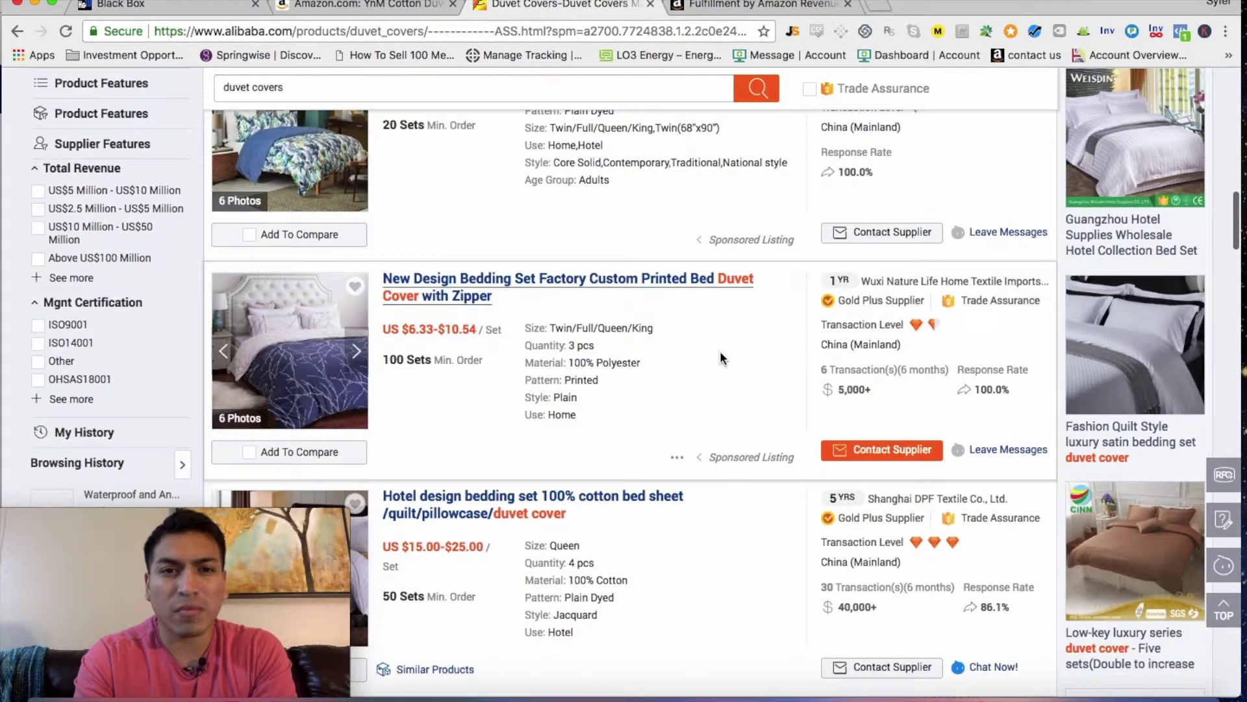
pyautogui.scroll(-2, 604, 375)
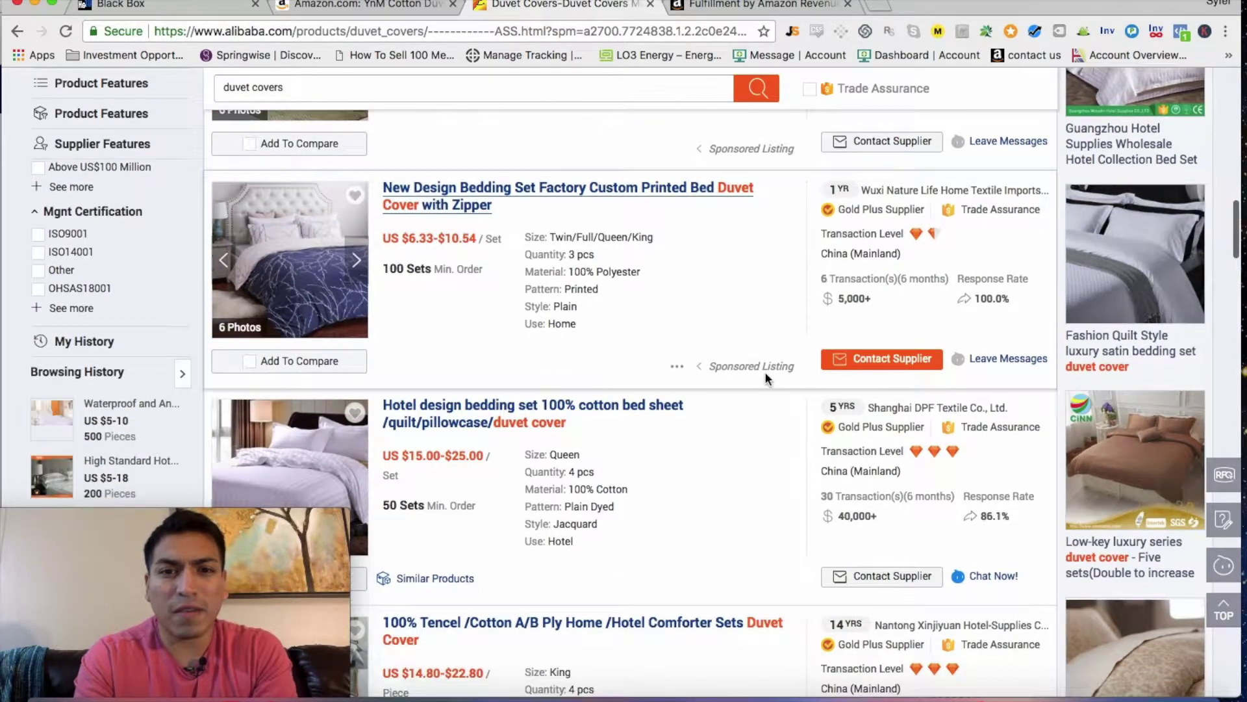
# - Compare the non-sponsored duvet cover listings by price, minimum order and the suppliers' transaction history, including the 200-400TC cotton hotel listing
pyautogui.scroll(-3, 765, 371)
pyautogui.scroll(-3, 623, 377)
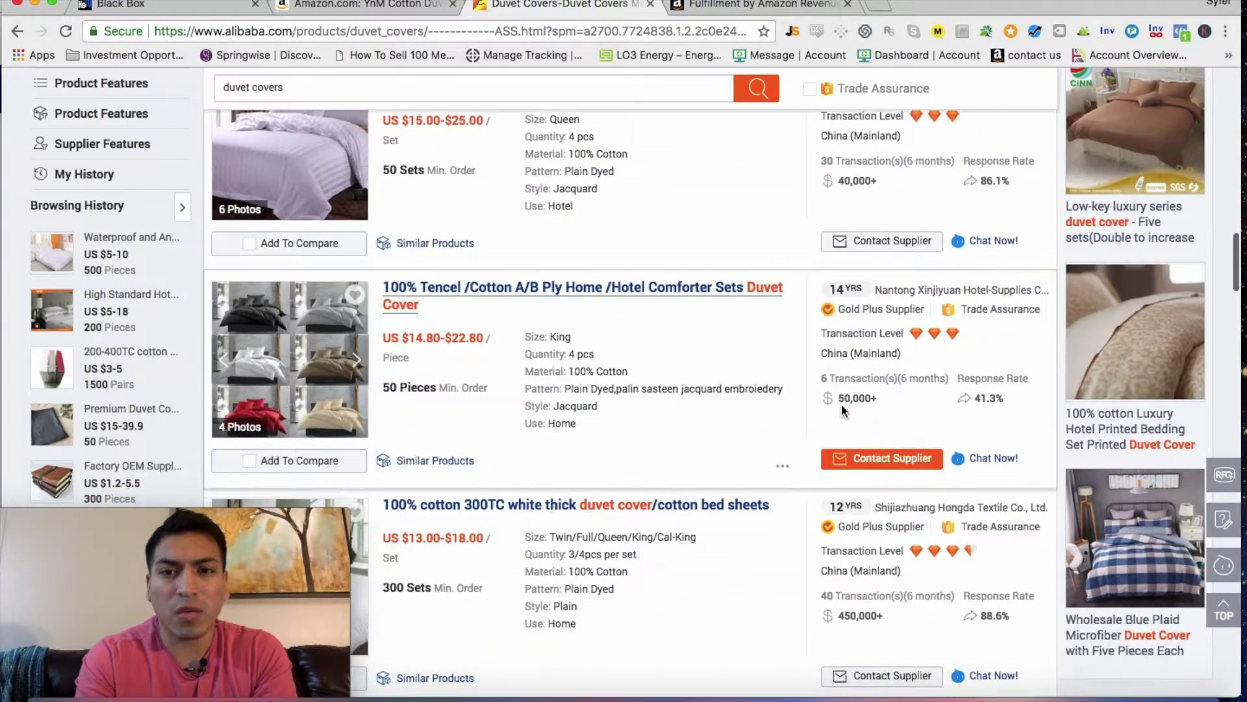
pyautogui.scroll(-4, 618, 385)
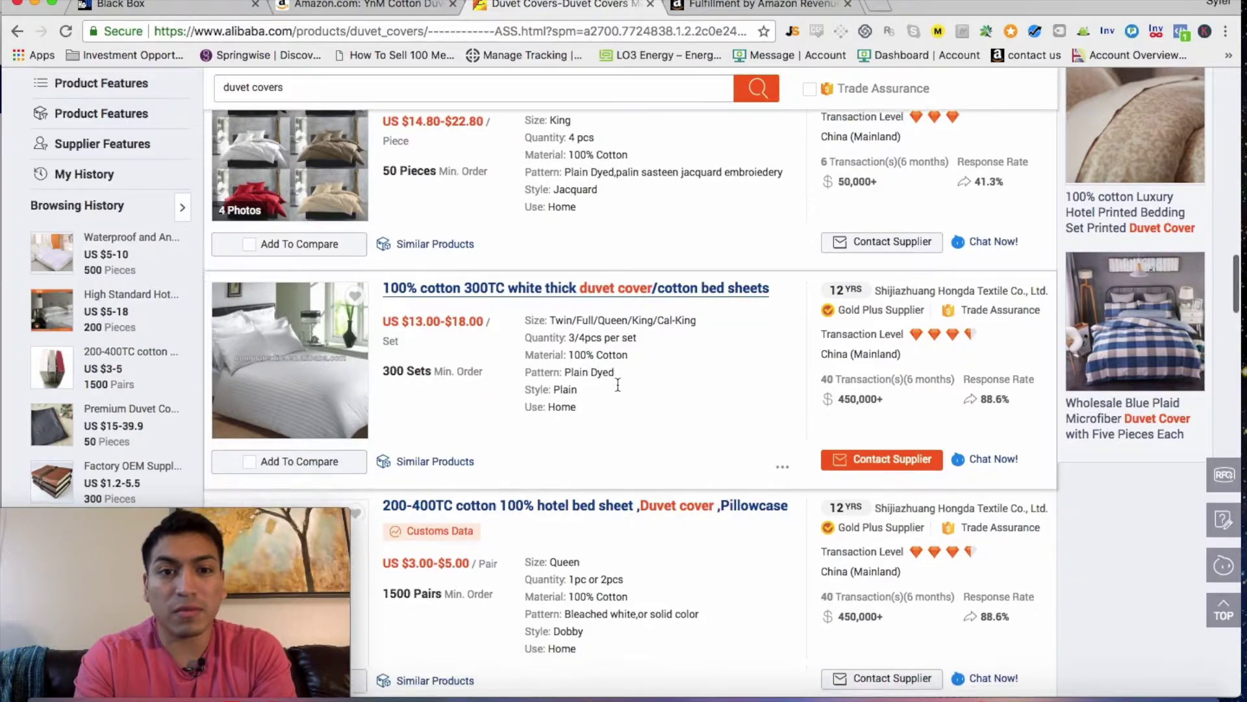
pyautogui.scroll(-3, 669, 361)
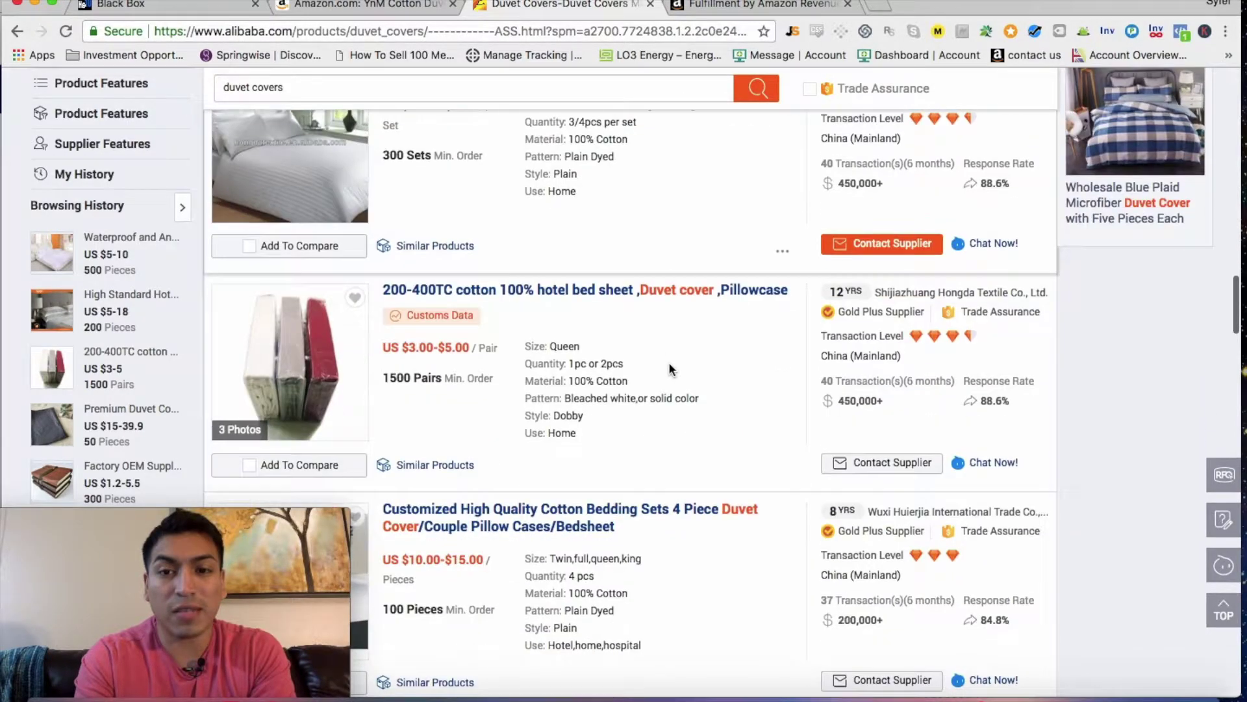
pyautogui.scroll(-2, 549, 371)
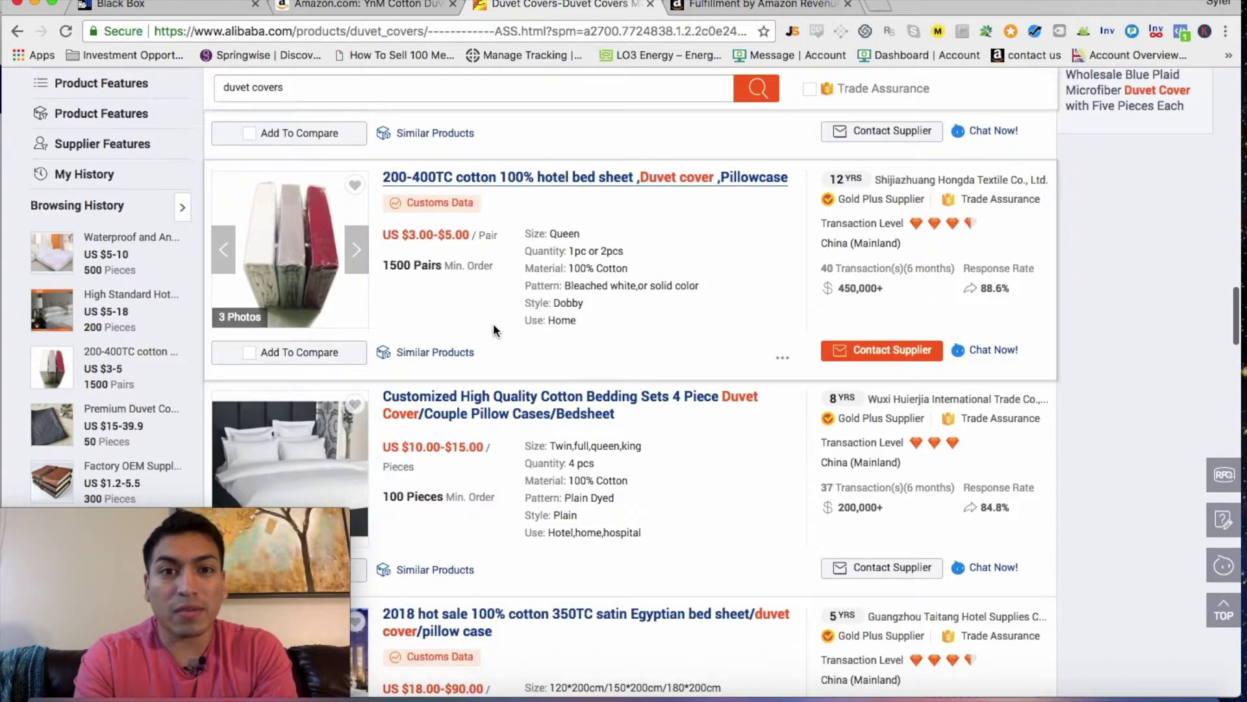
pyautogui.scroll(-2, 493, 322)
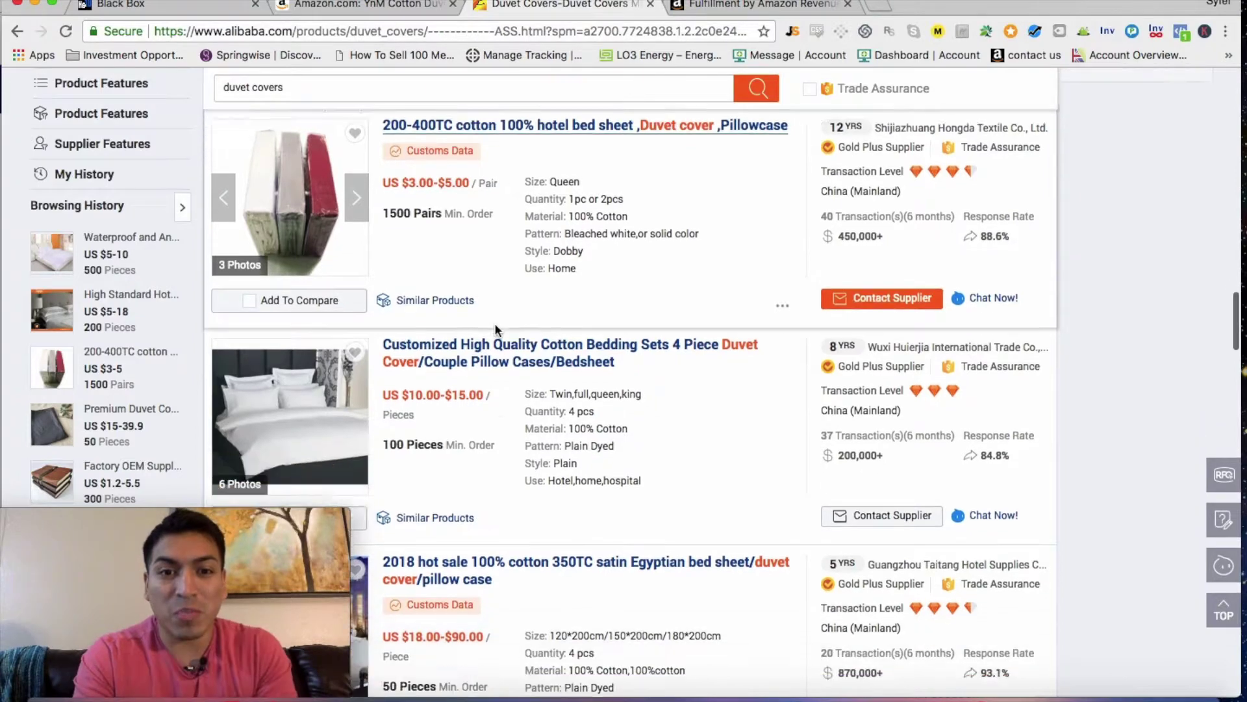
pyautogui.scroll(-2, 494, 323)
pyautogui.scroll(5, 494, 322)
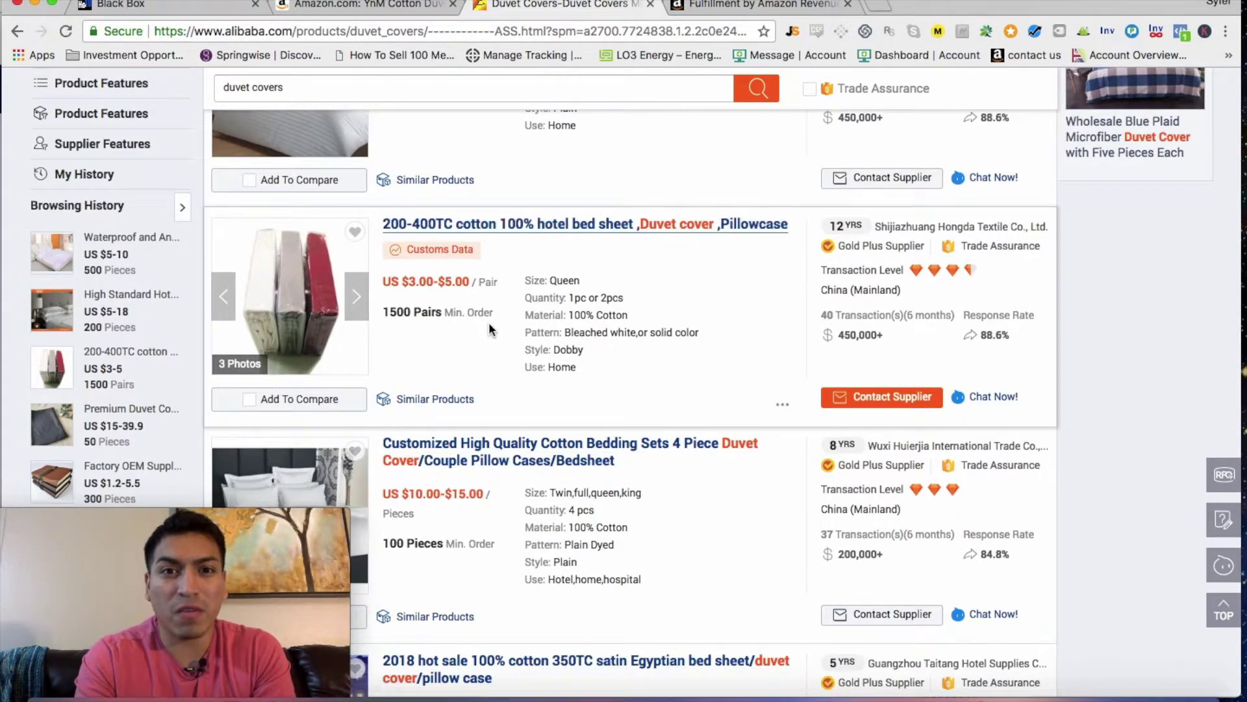
pyautogui.scroll(-1, 468, 323)
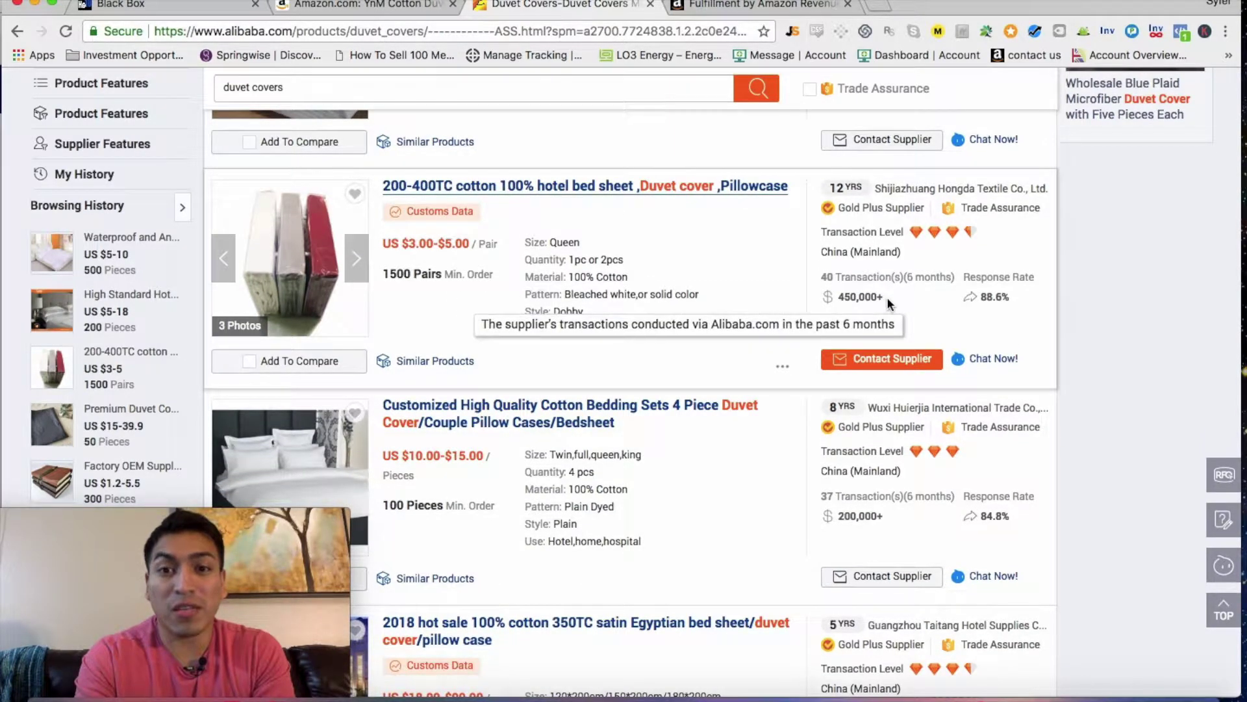
# - Continue through the Alibaba results and examine the price, minimum order and supplier transactions of the High Standard Hotel Linen duvet covers
pyautogui.scroll(-10, 647, 290)
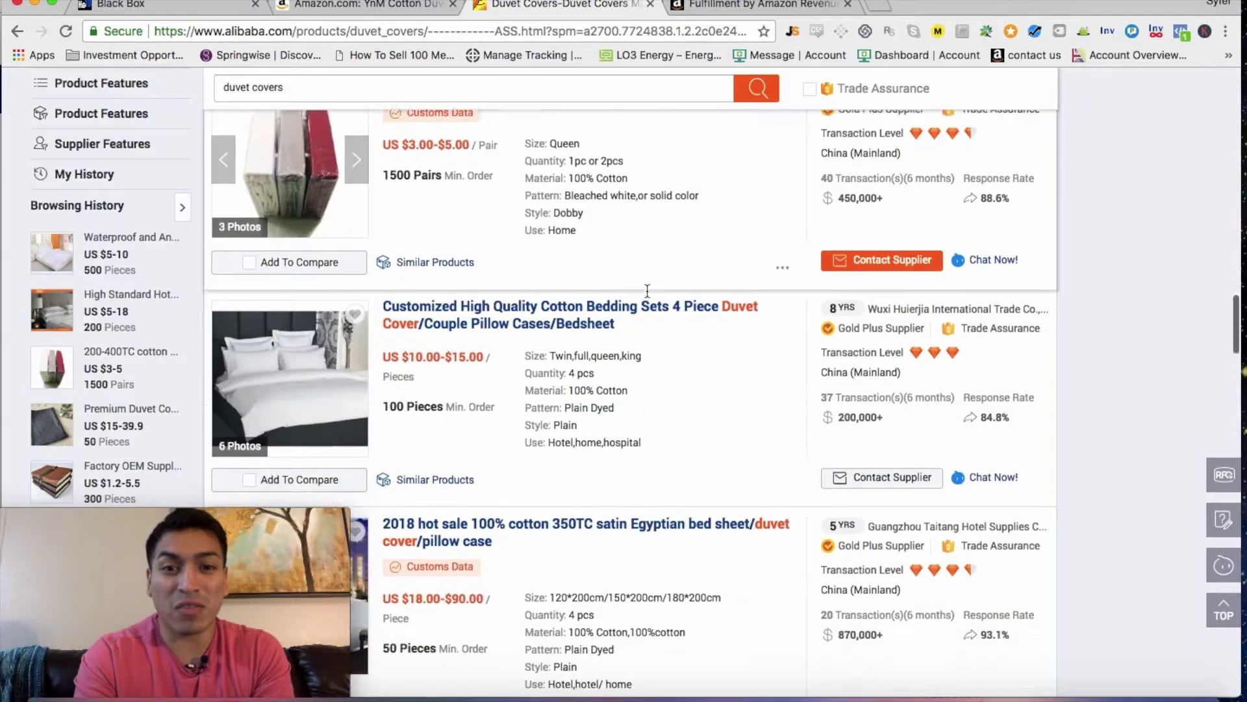
pyautogui.scroll(-4, 647, 291)
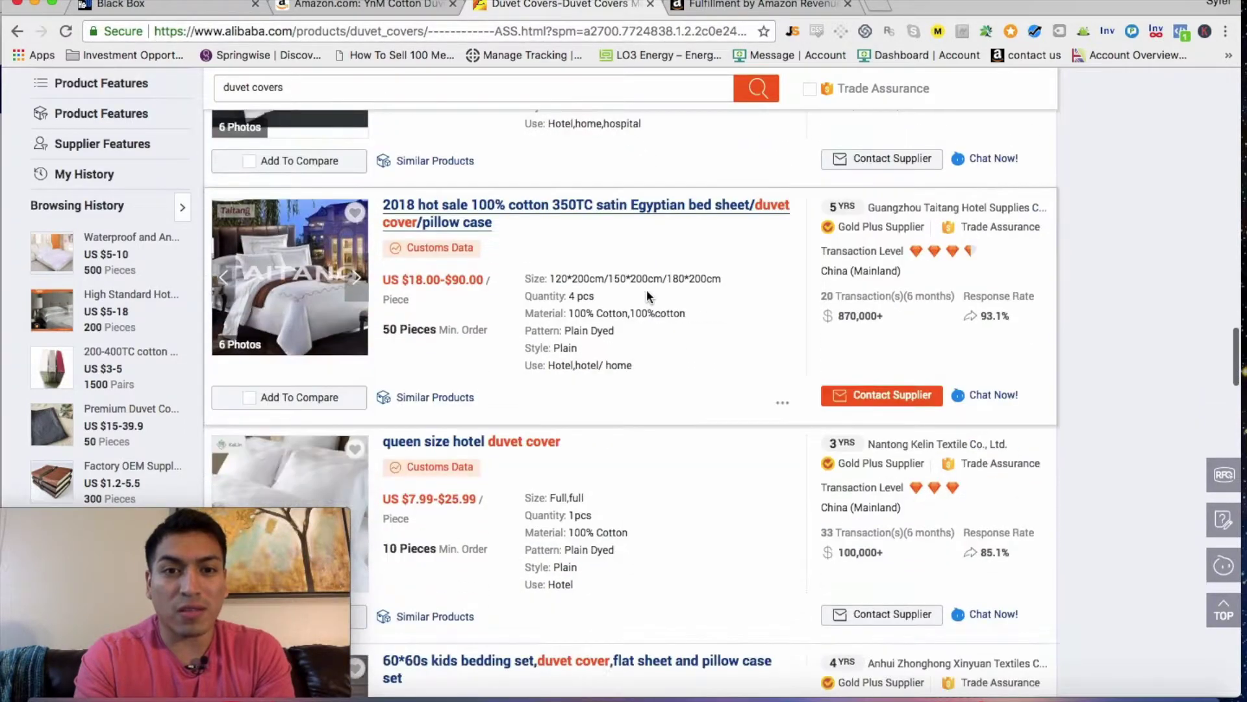
pyautogui.scroll(-15, 585, 297)
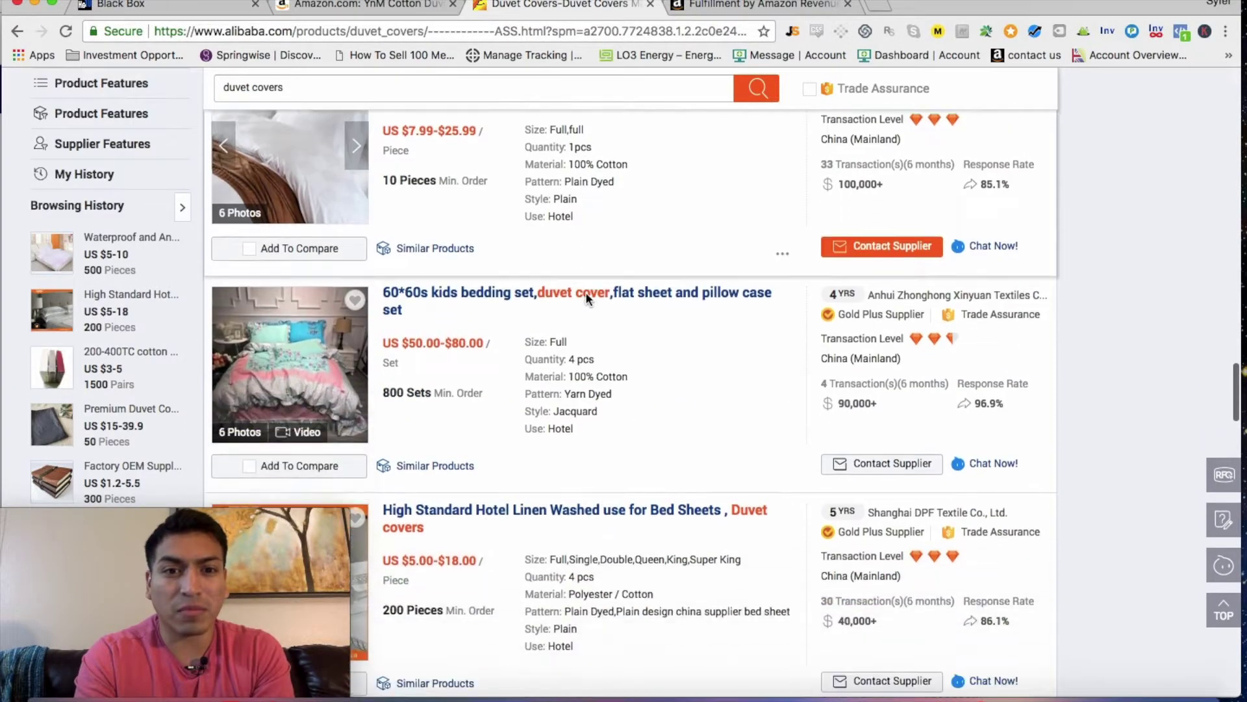
pyautogui.scroll(-2, 586, 298)
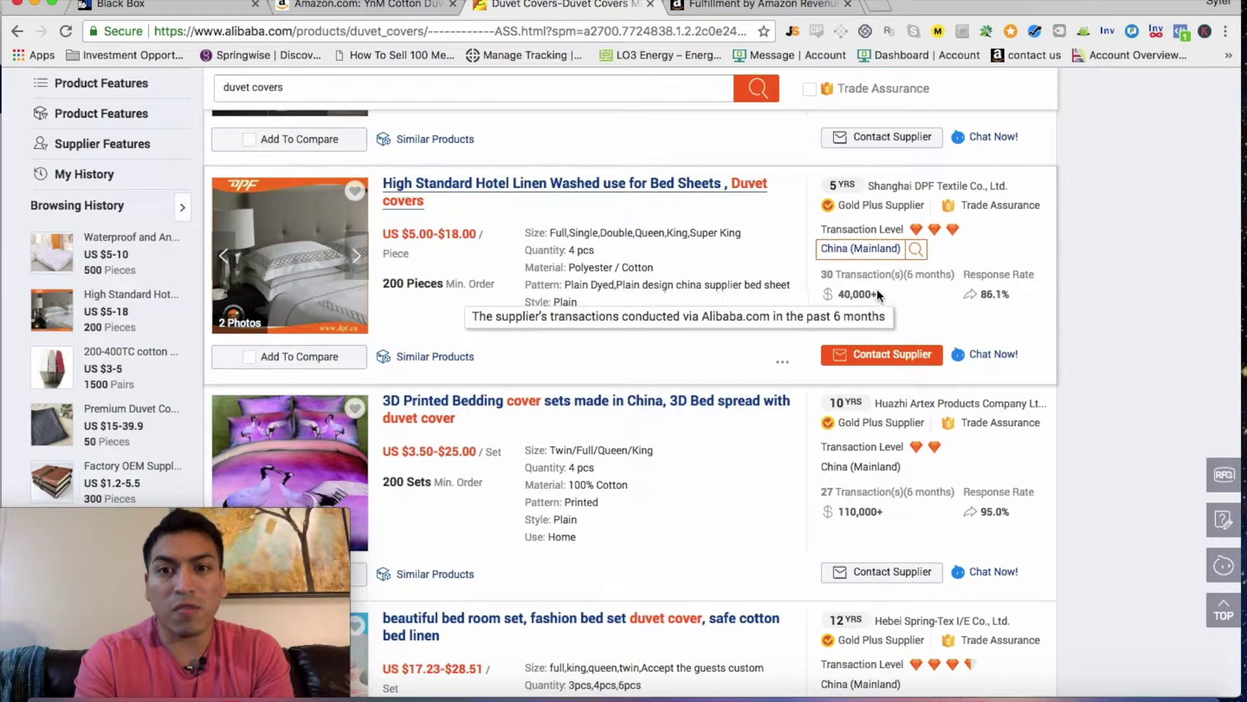
pyautogui.scroll(-2, 378, 278)
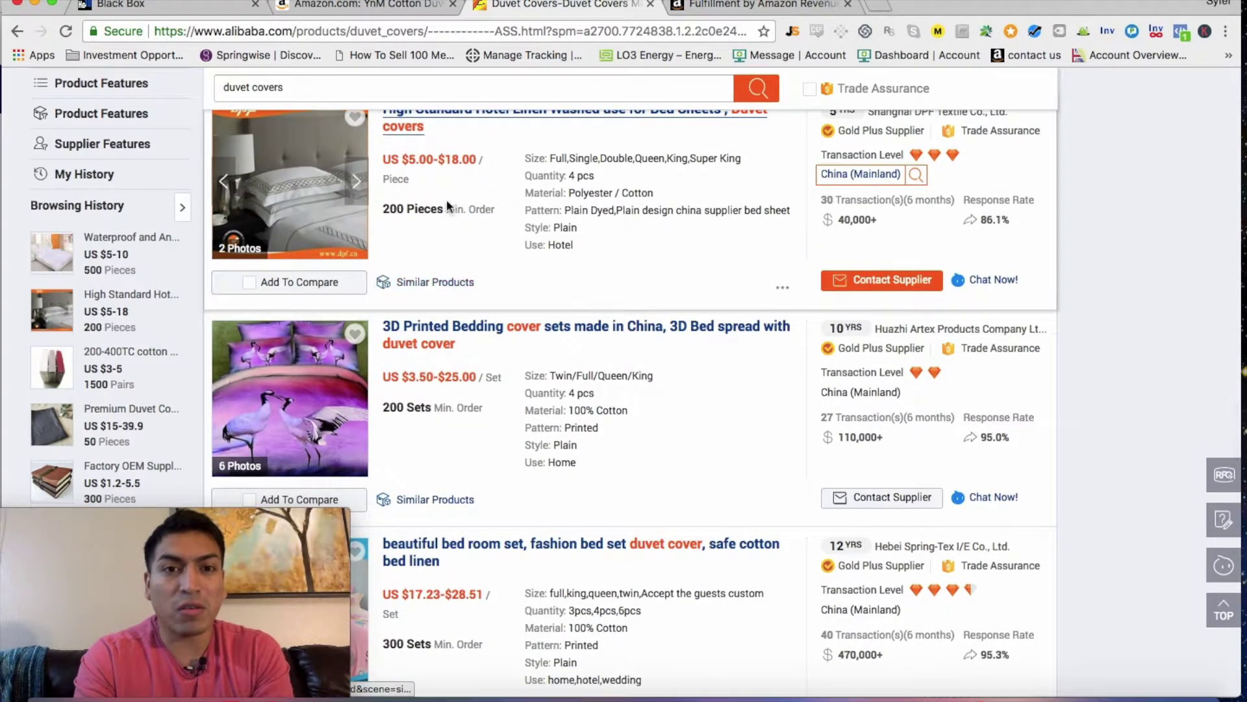
pyautogui.scroll(3, 473, 228)
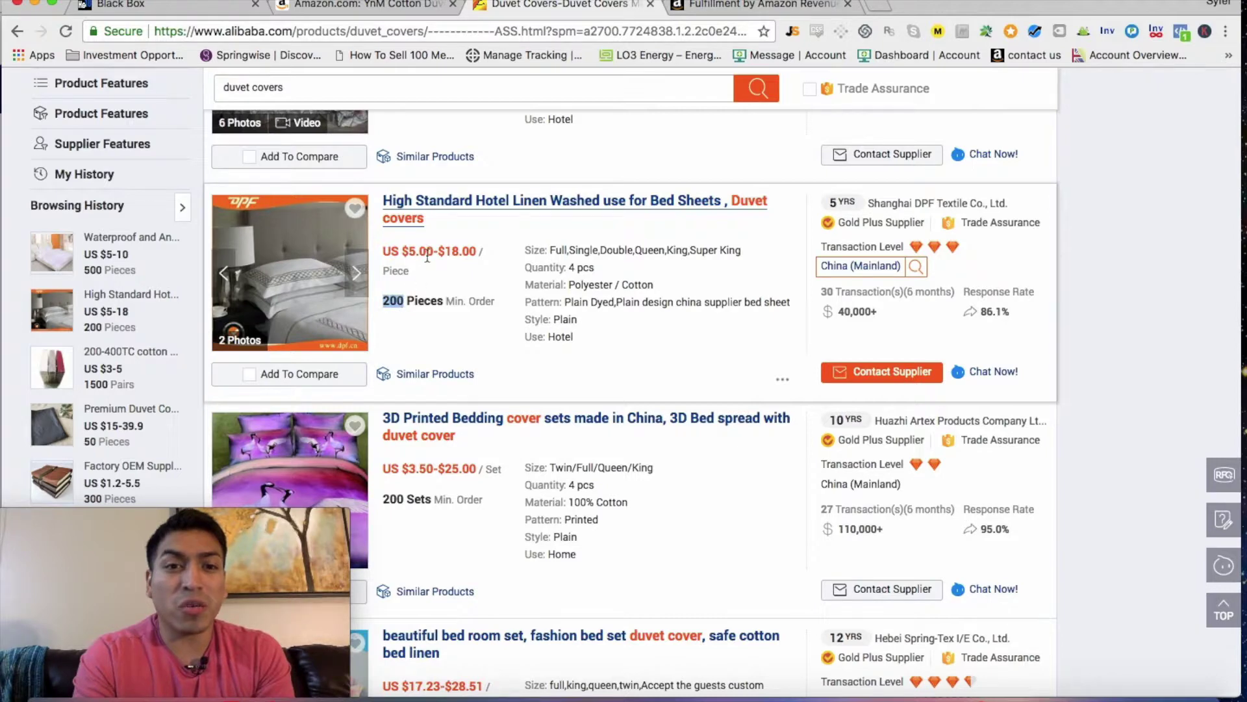
pyautogui.scroll(-1, 453, 334)
pyautogui.scroll(2, 403, 273)
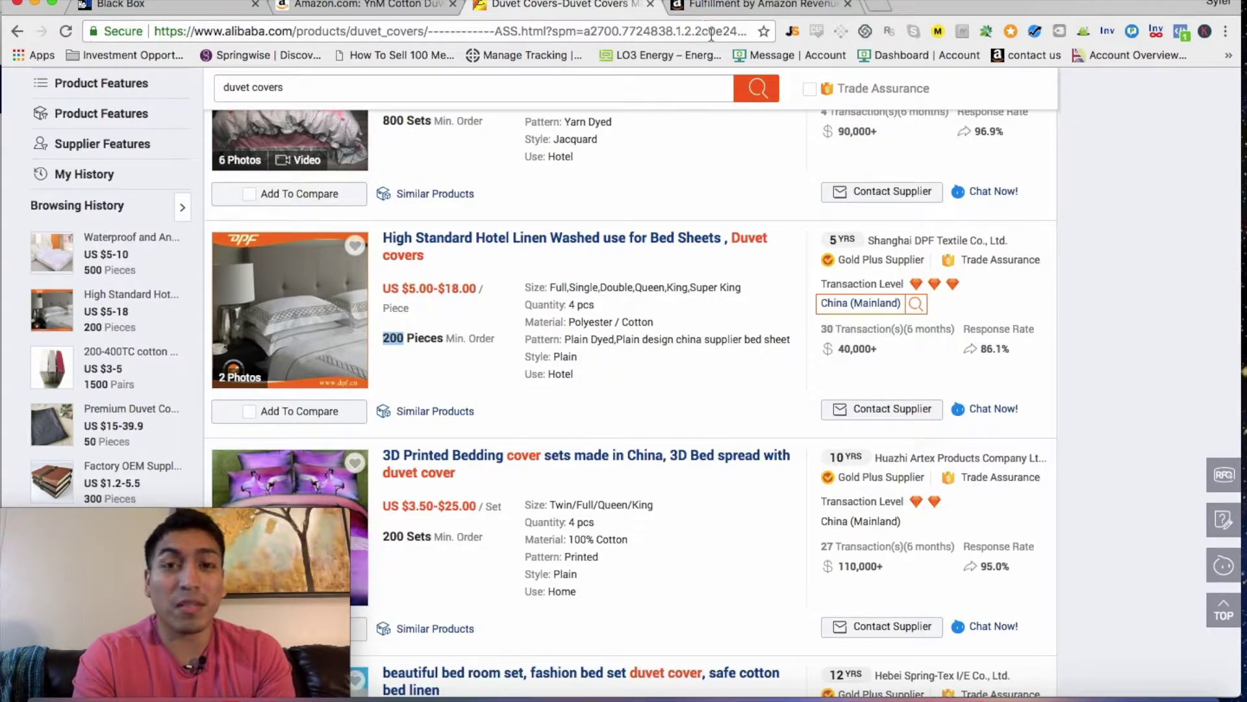
# - Return to the Amazon page of the YnM duvet cover and copy its ASIN from the product information
pyautogui.click(373, 12)
pyautogui.scroll(-10, 399, 271)
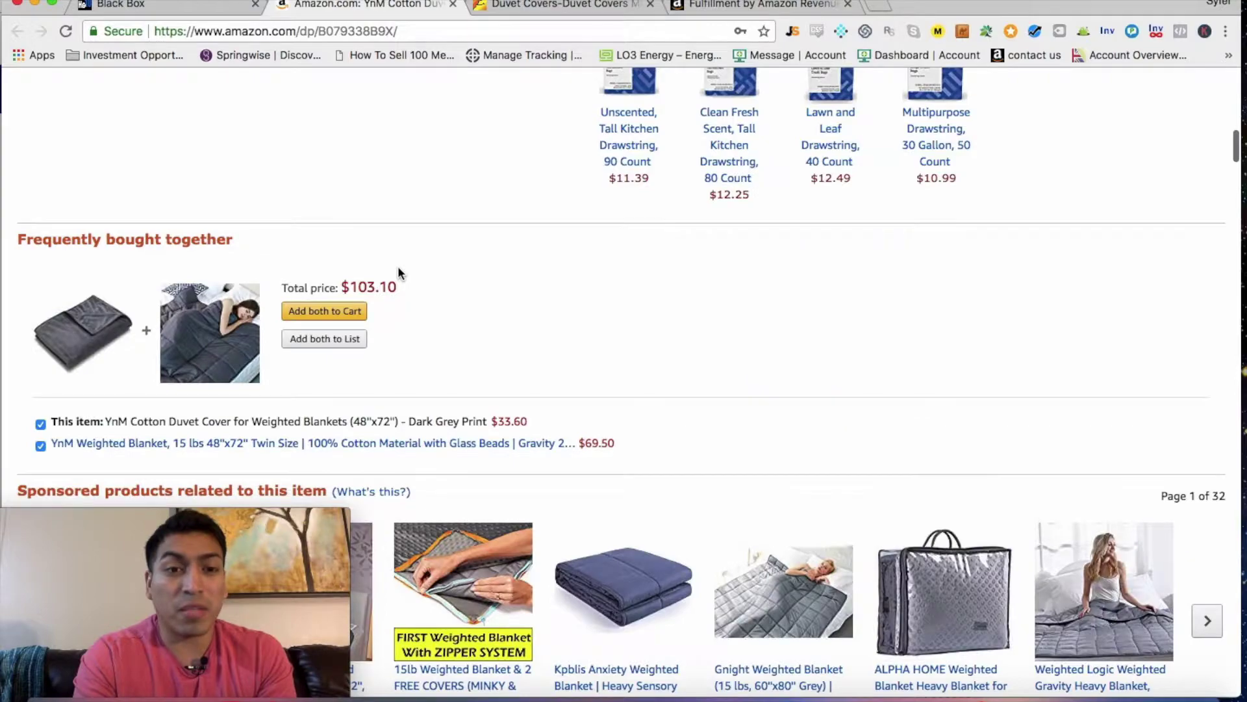
pyautogui.scroll(-10, 399, 273)
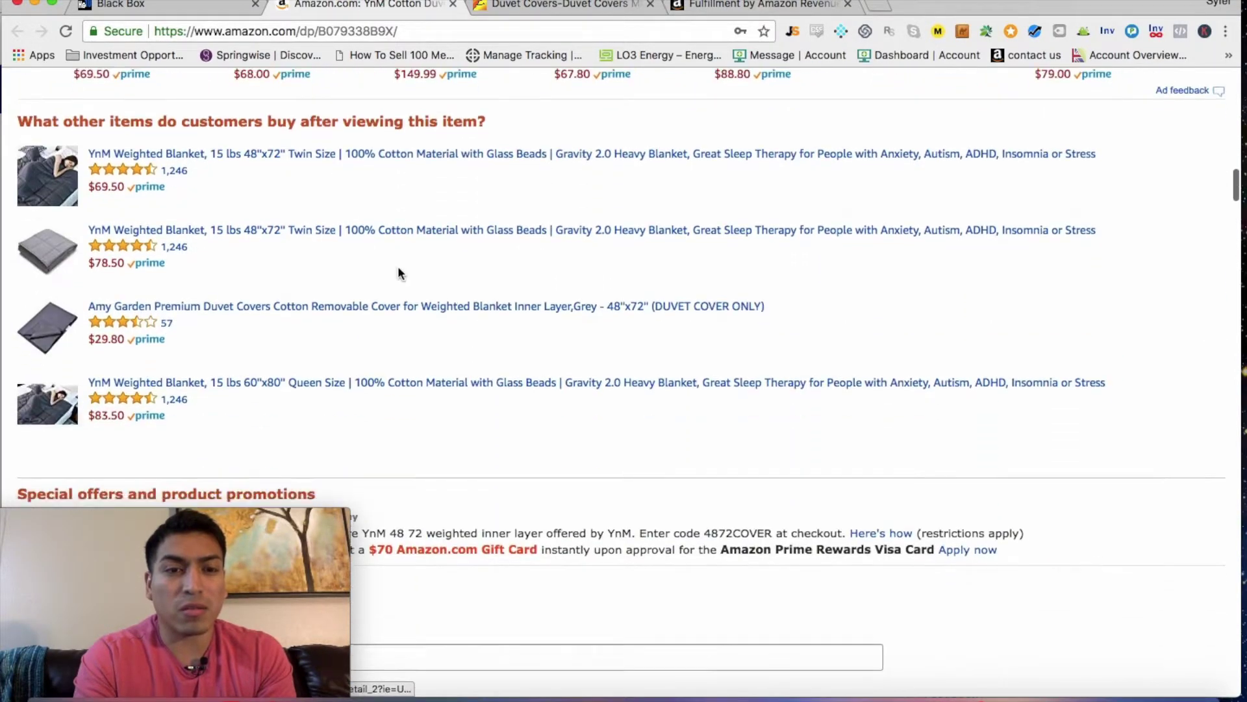
pyautogui.scroll(-15, 398, 273)
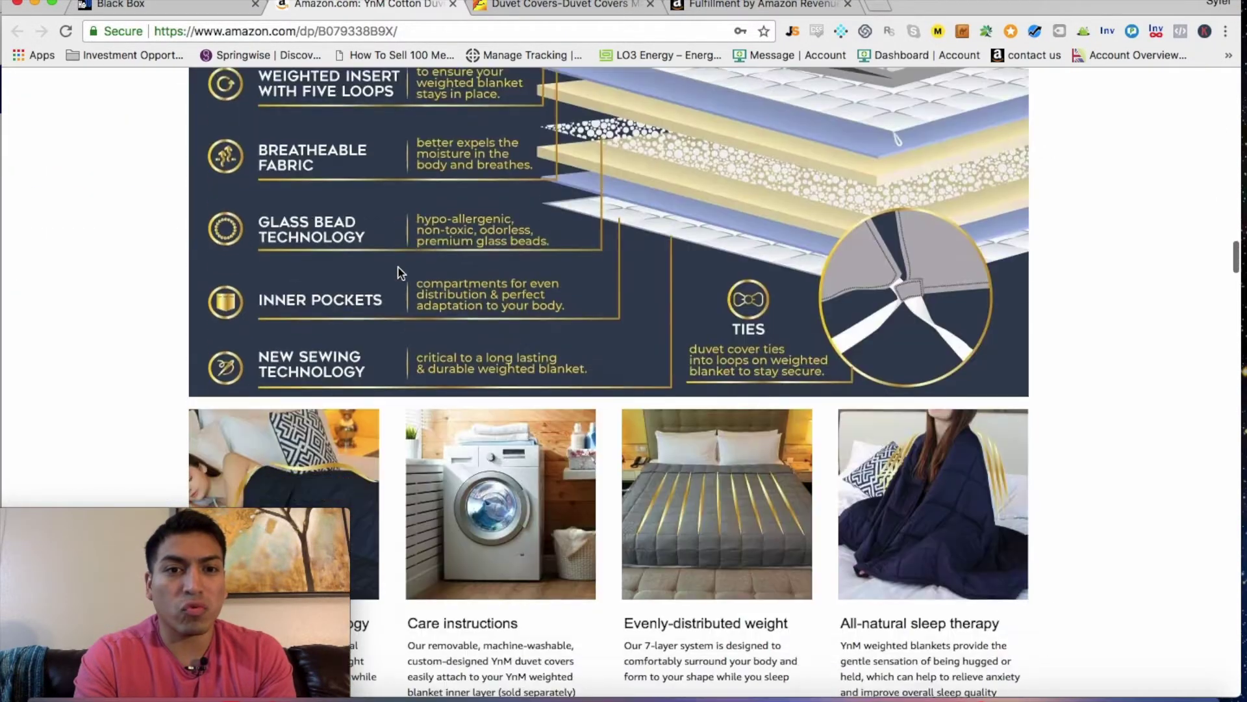
pyautogui.scroll(-15, 399, 273)
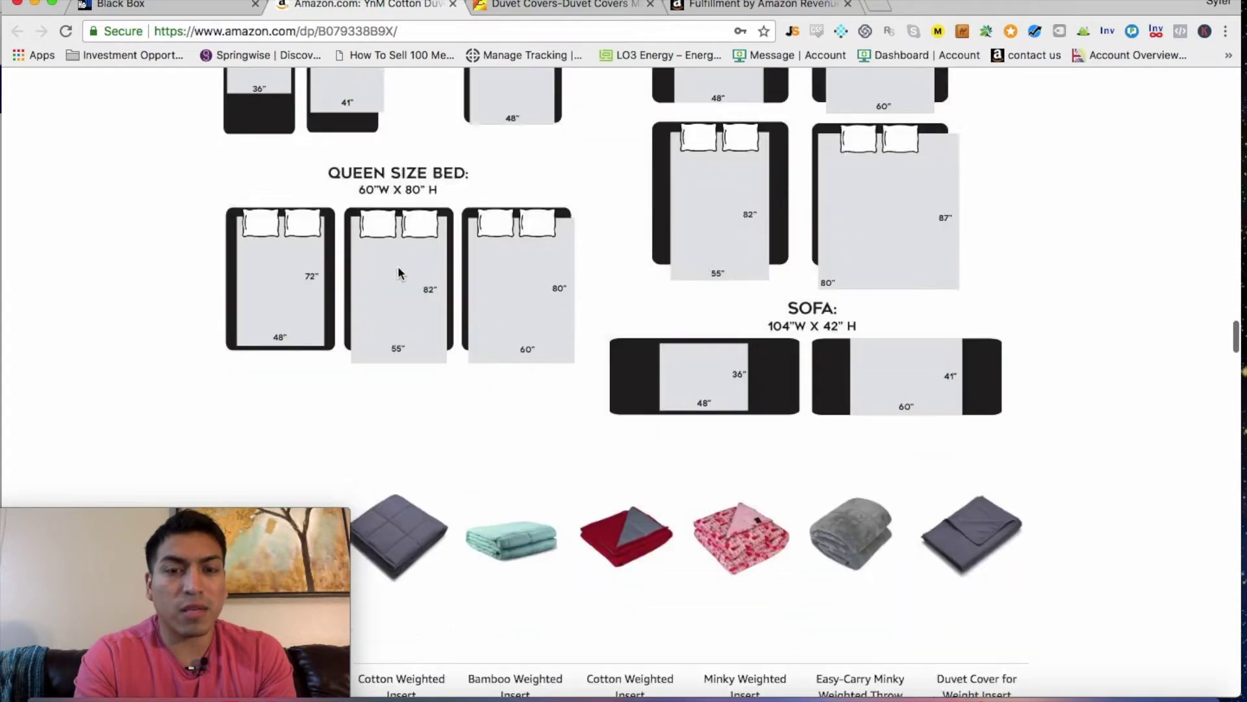
pyautogui.scroll(-5, 398, 272)
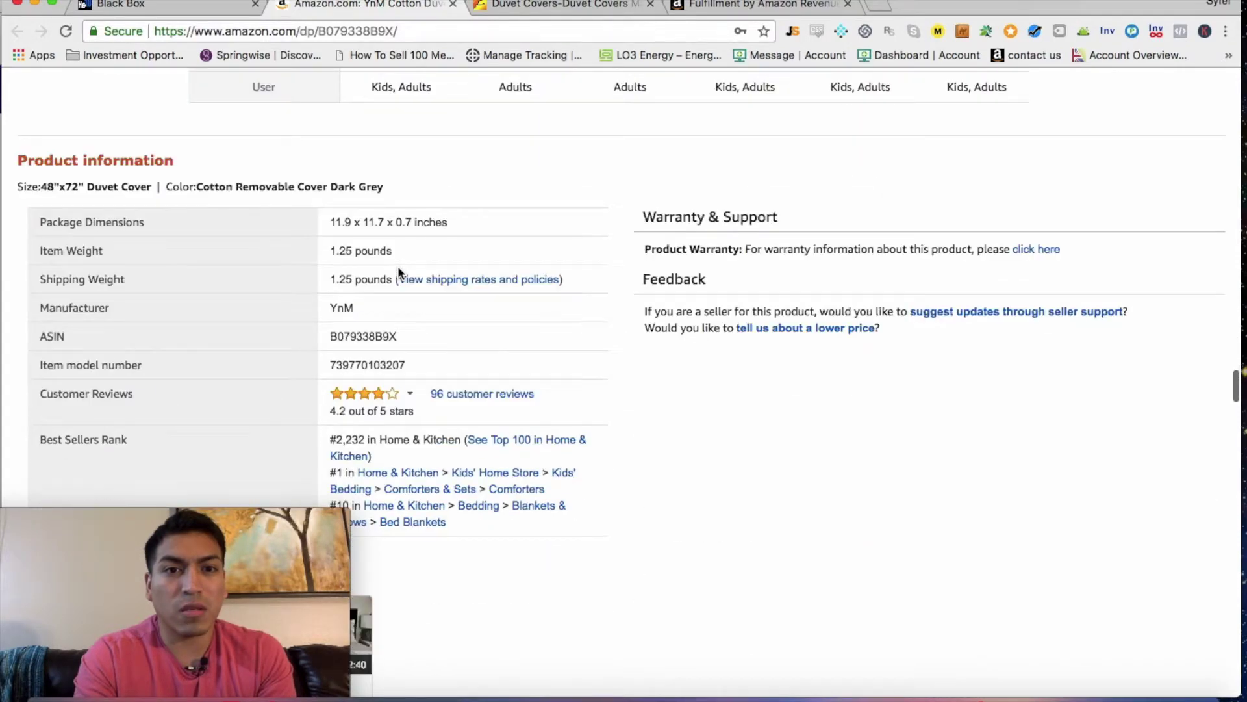
pyautogui.doubleClick(367, 336)
pyautogui.press('super+c')
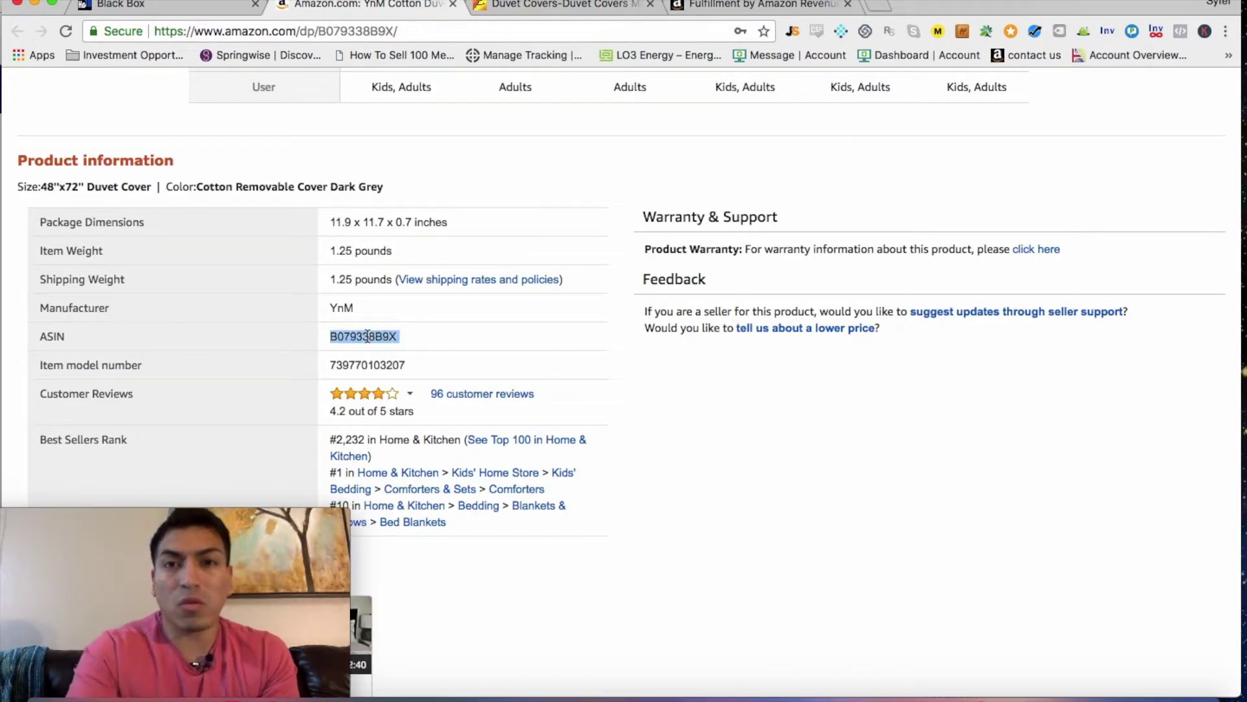
# - Switch to the Fulfillment by Amazon Revenue Calculator and look up the product by ASIN B079338B9X
pyautogui.click(700, 12)
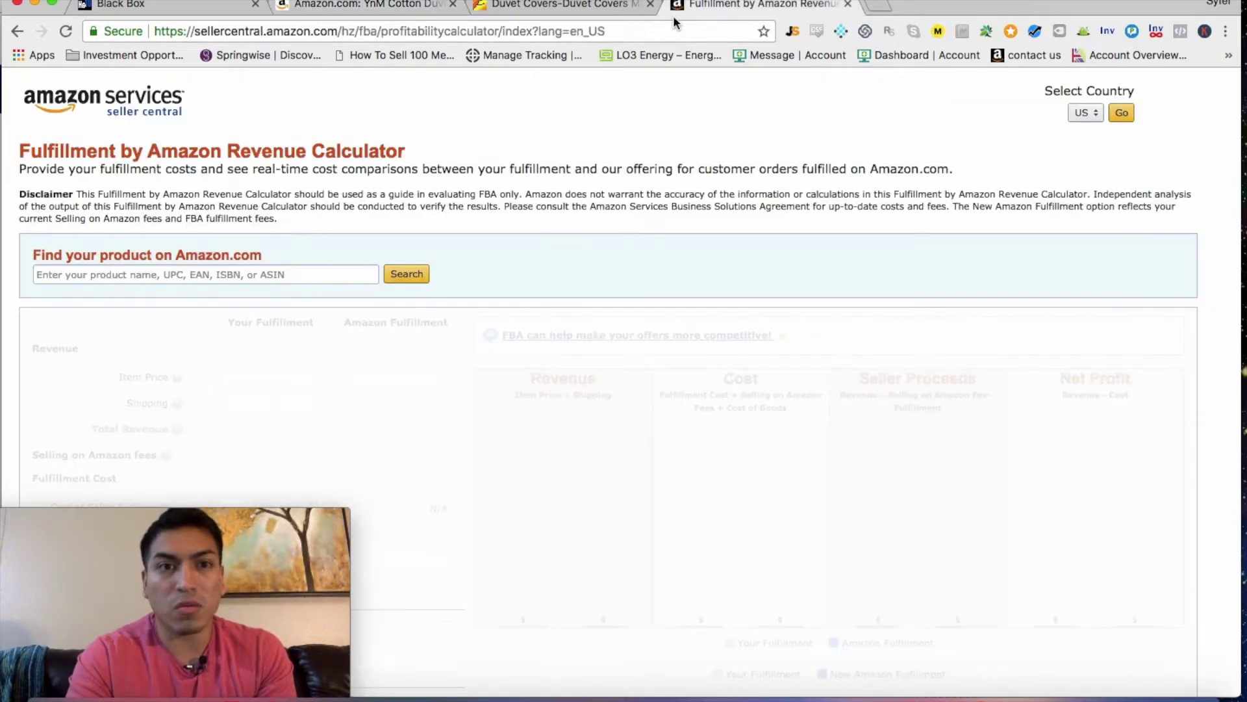
pyautogui.click(115, 275)
pyautogui.press('super+v')
pyautogui.press('Return')
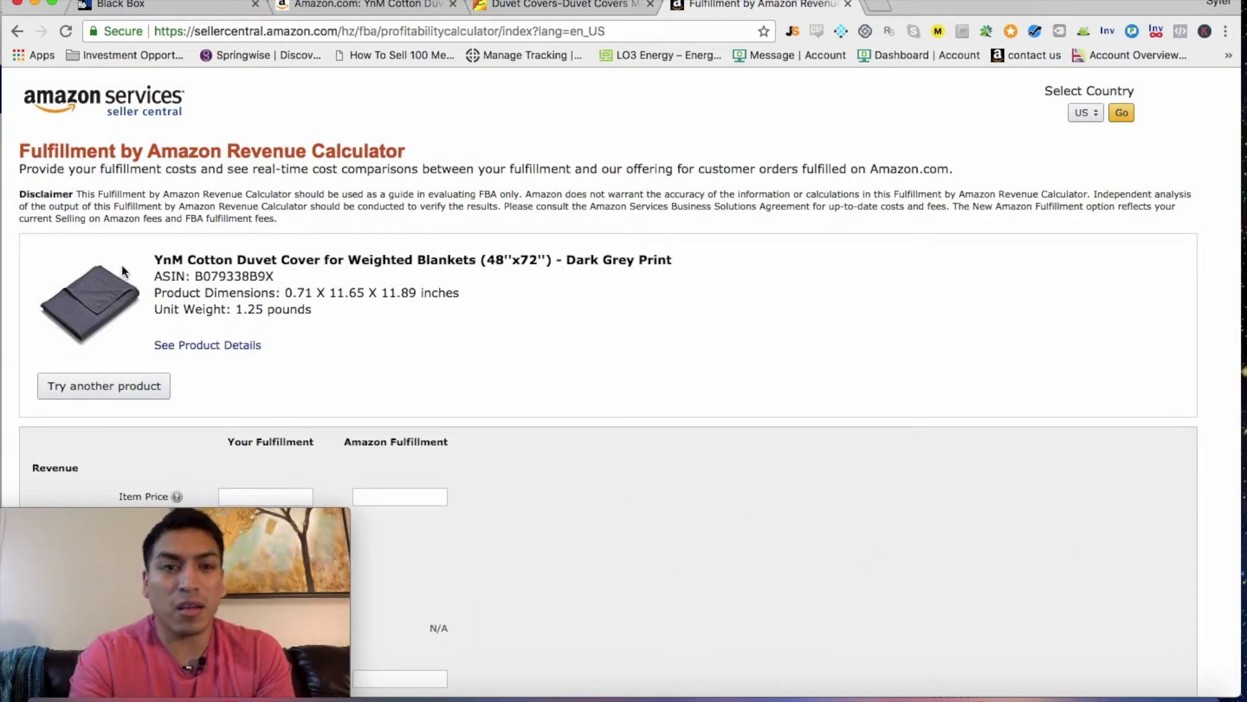
# - For Amazon Fulfillment, set the item price to 33.6, the cost of product to 5 and the ship to Amazon cost to 1
pyautogui.scroll(-2, 299, 357)
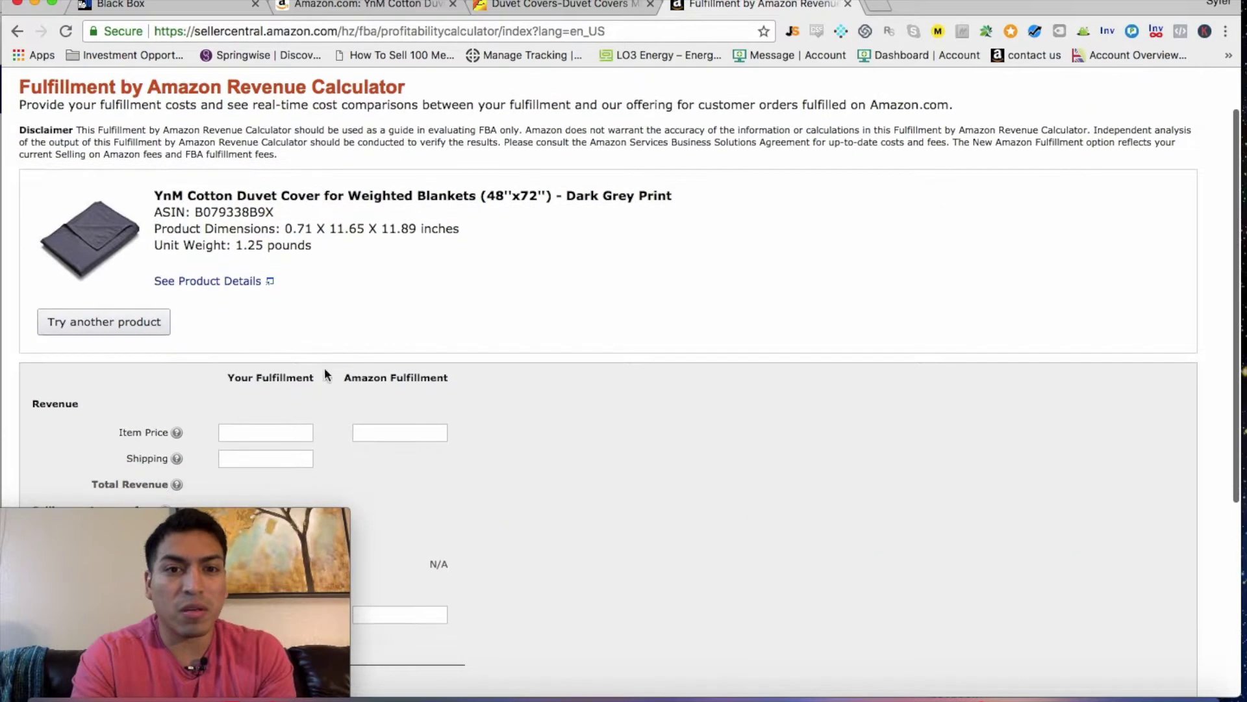
pyautogui.click(407, 431)
pyautogui.write('33.6')
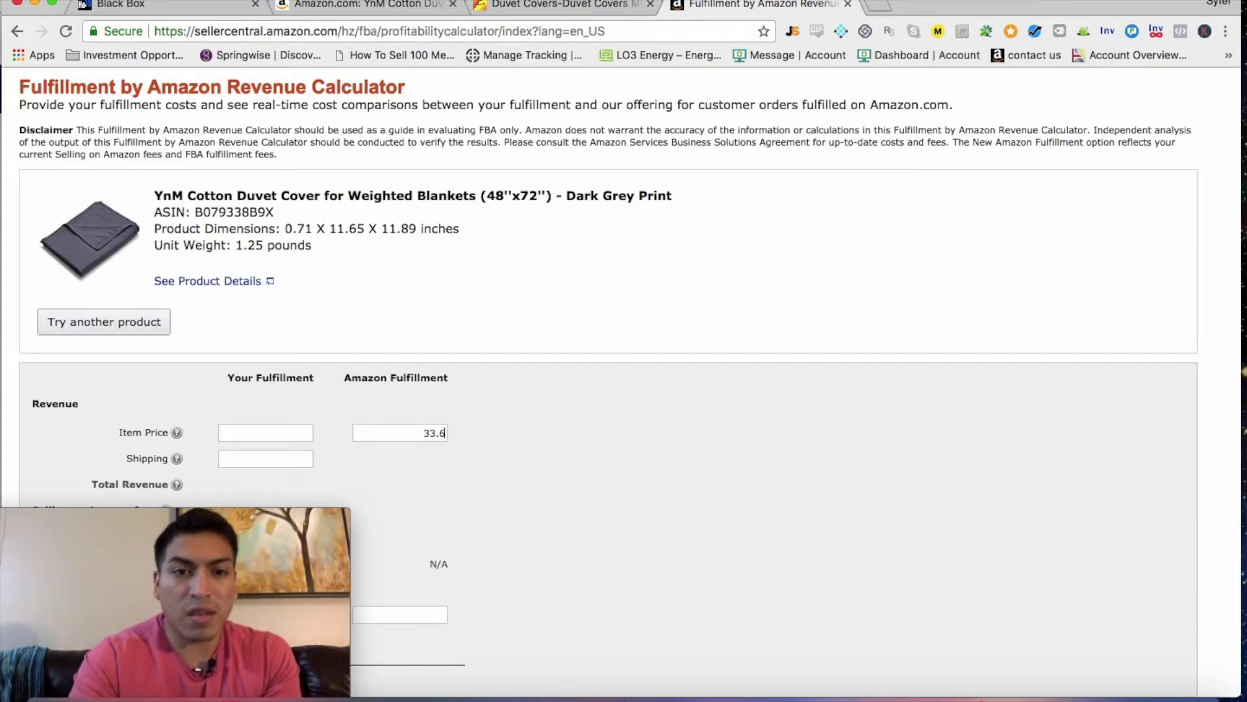
pyautogui.scroll(-5, 420, 388)
pyautogui.scroll(-2, 420, 388)
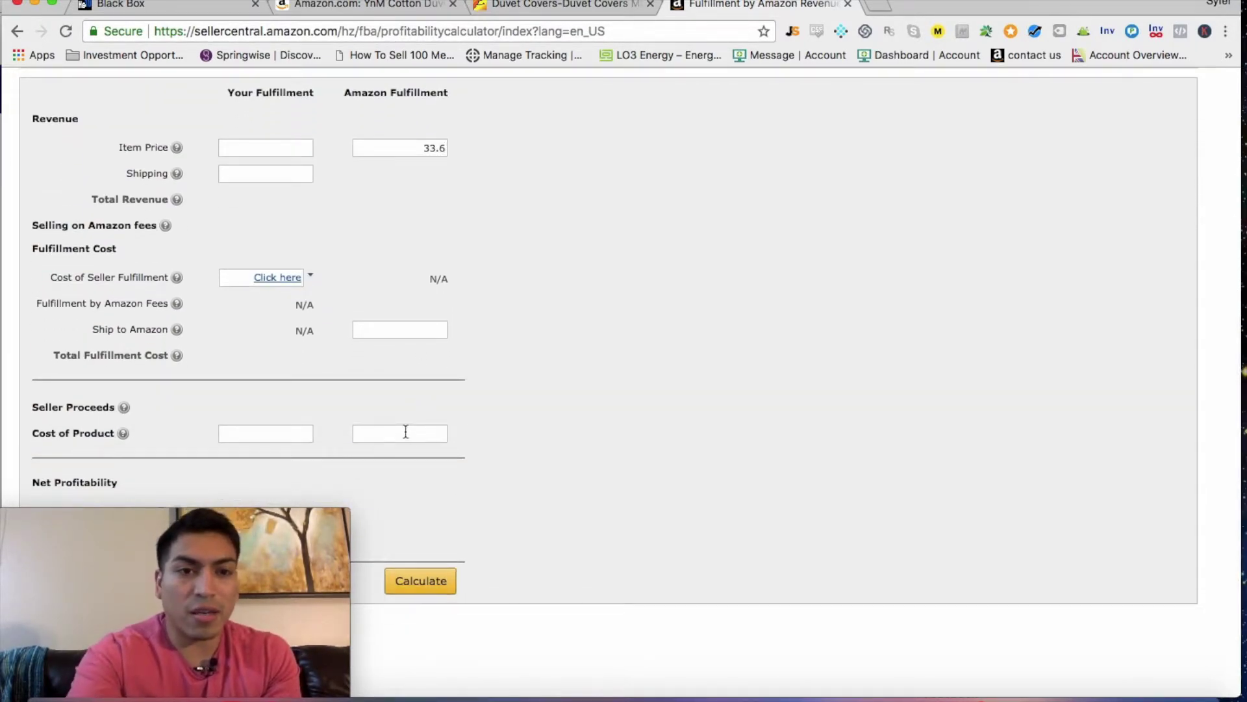
pyautogui.write('5')
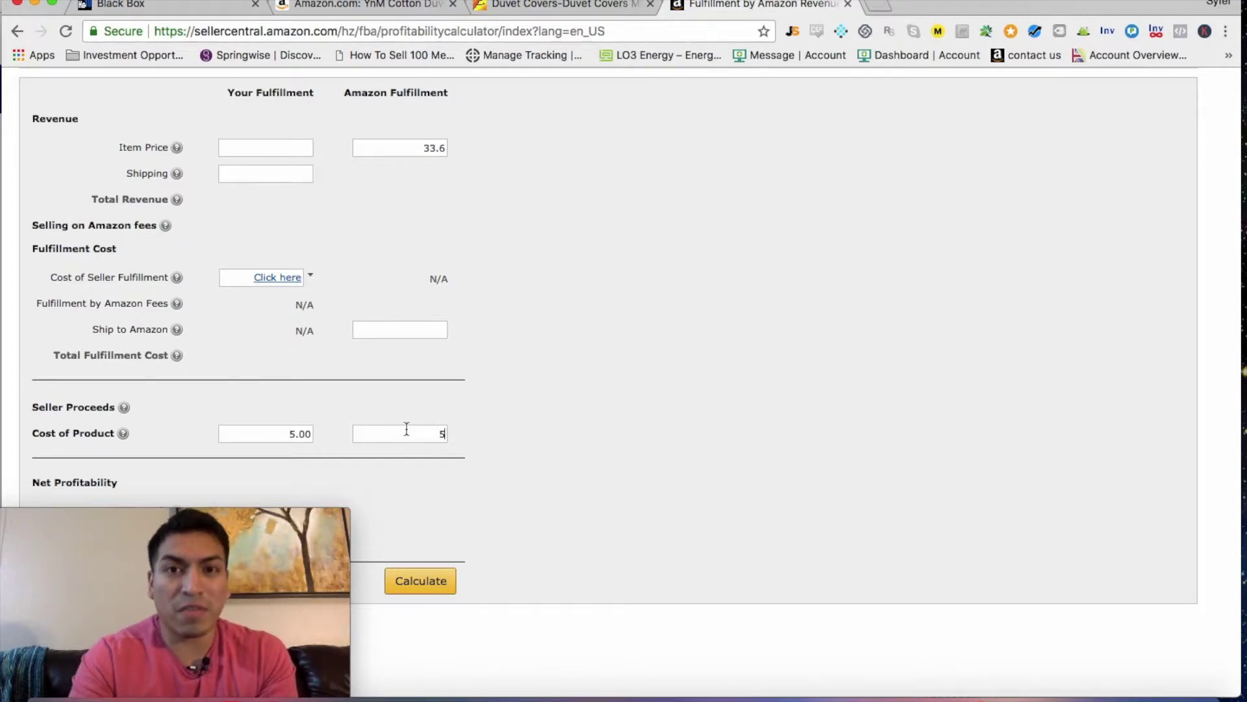
pyautogui.click(417, 332)
pyautogui.write('1')
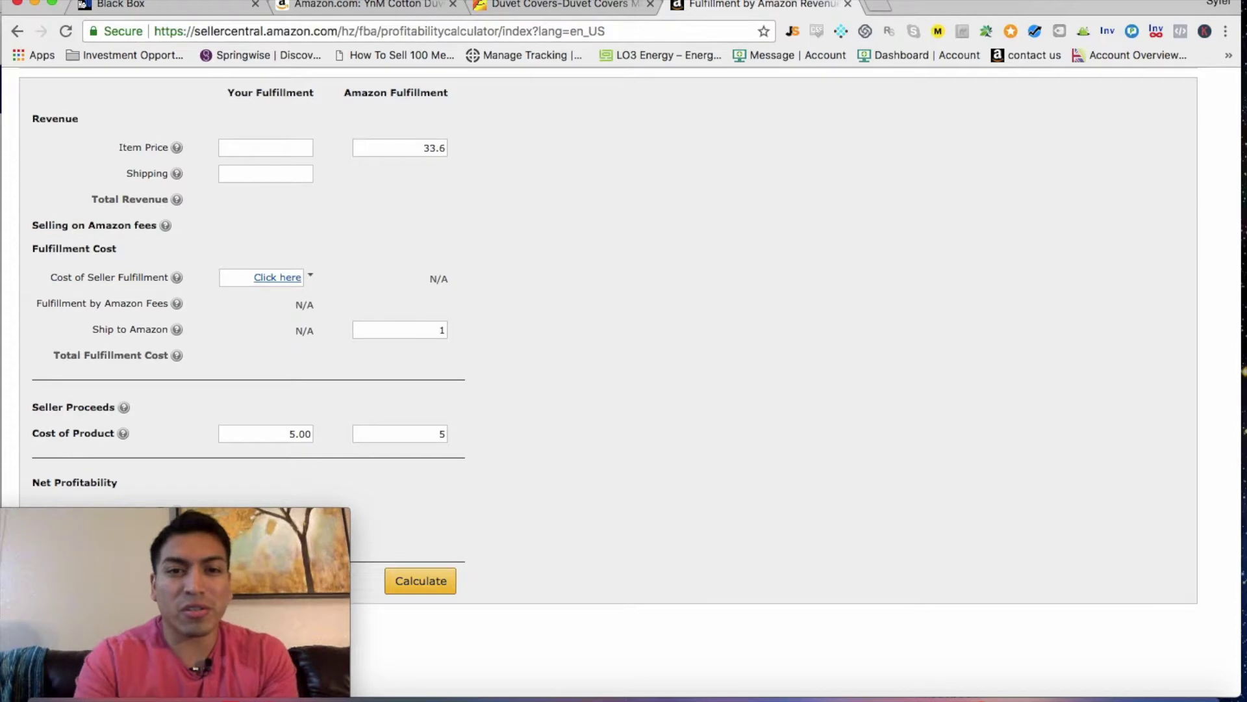
# - Calculate the duvet cover's profitability and examine the net profit and margin for Amazon Fulfillment
pyautogui.scroll(-1, 447, 416)
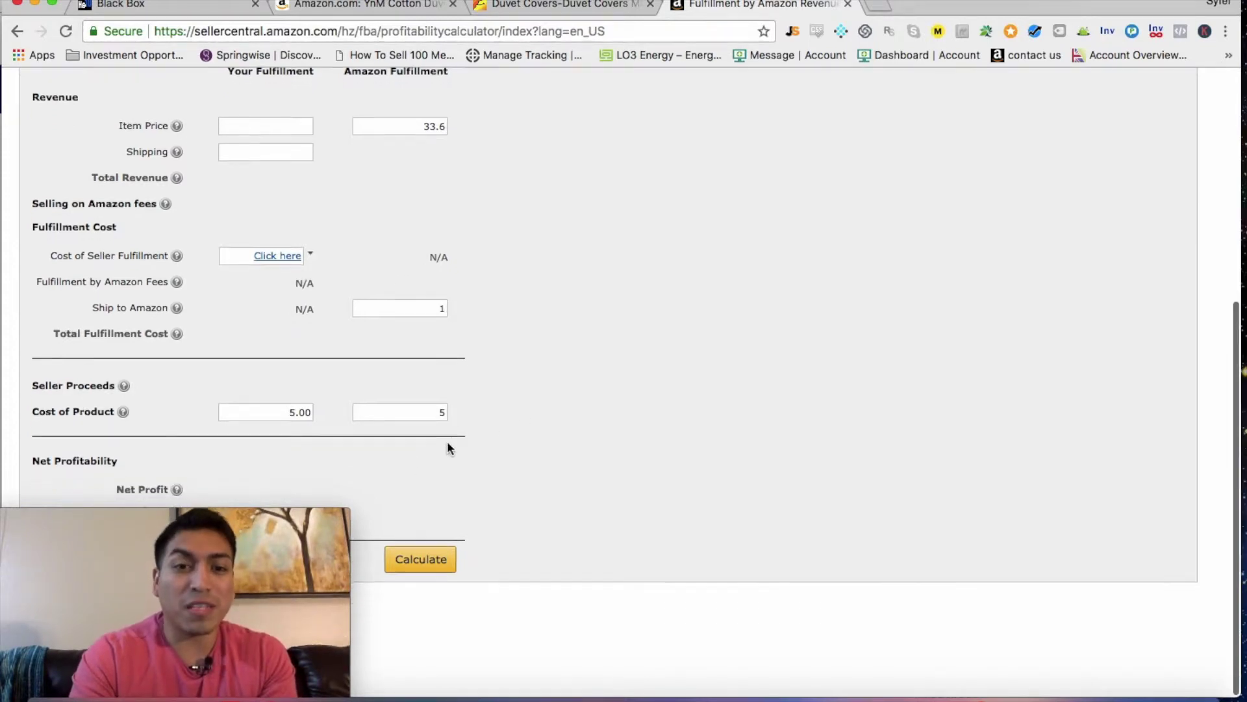
pyautogui.click(415, 560)
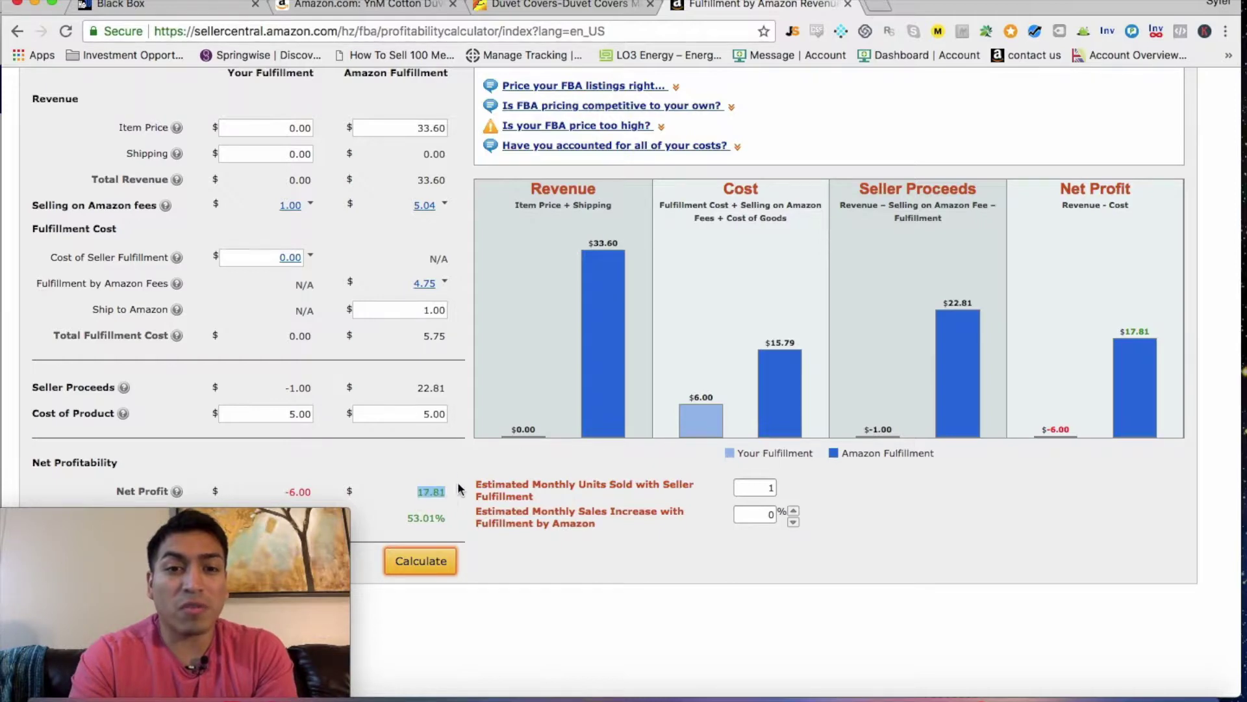
pyautogui.scroll(1, 455, 466)
pyautogui.scroll(-1, 455, 466)
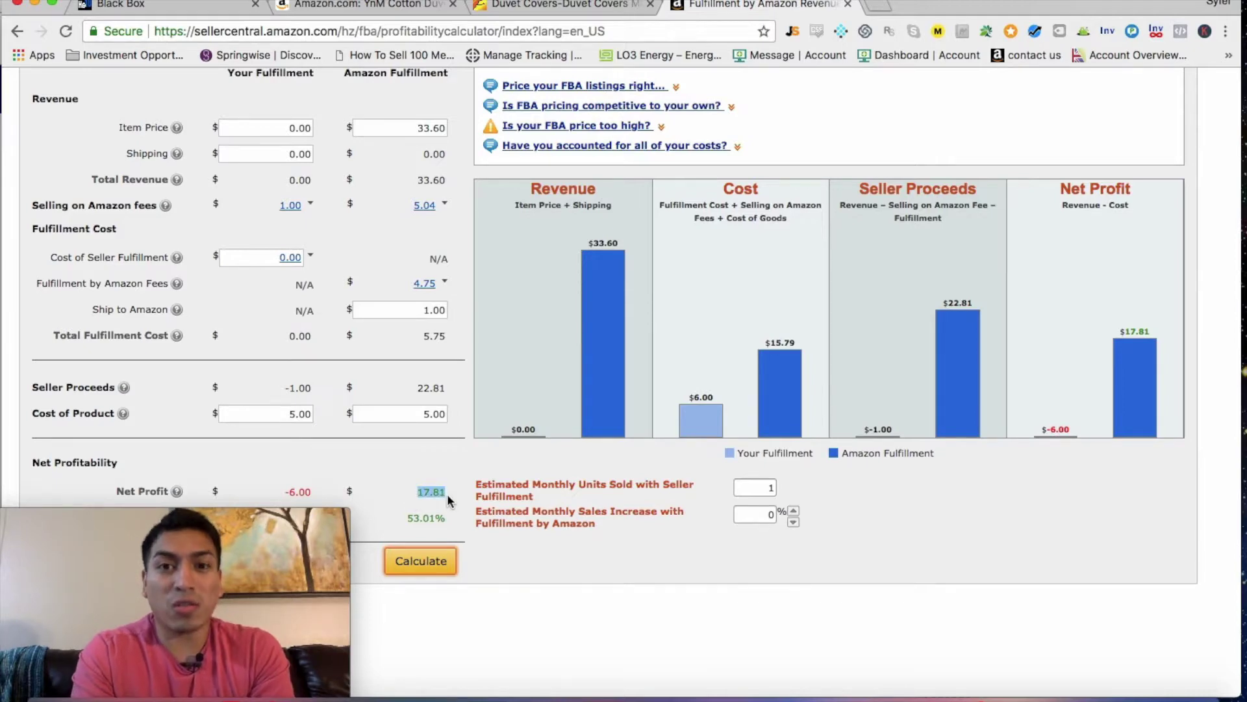
pyautogui.moveTo(31, 460); pyautogui.dragTo(398, 499)
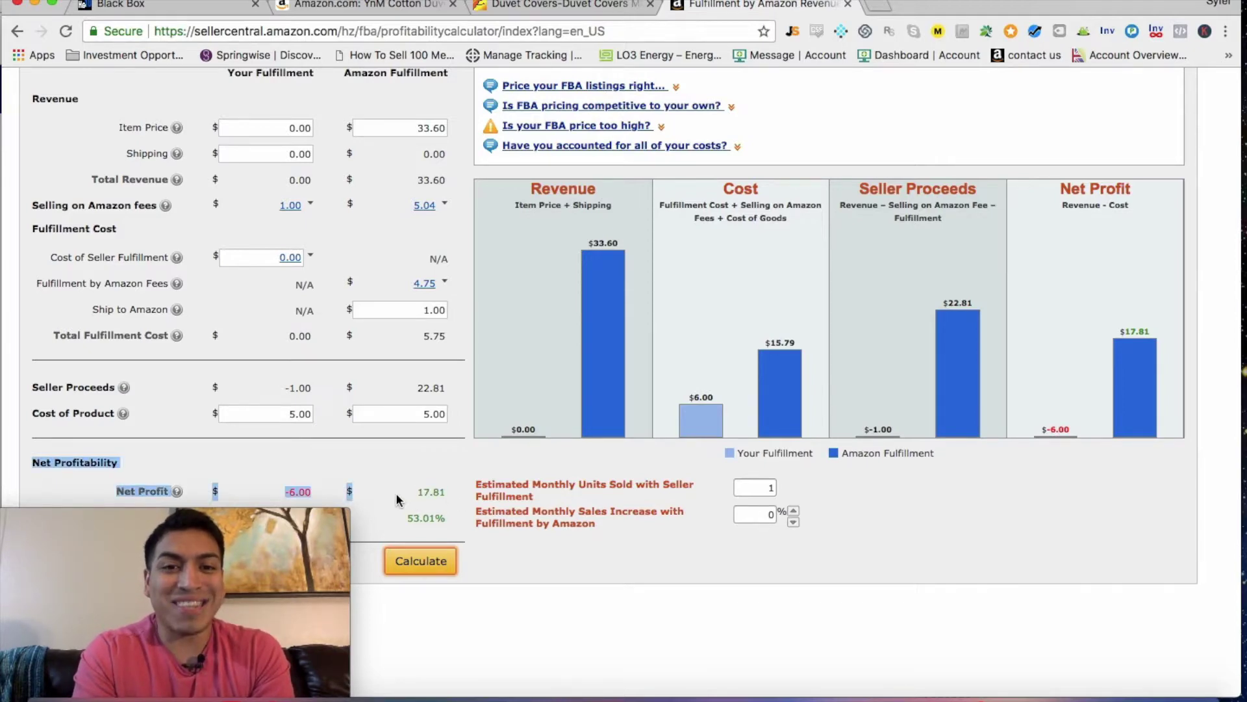
pyautogui.click(400, 501)
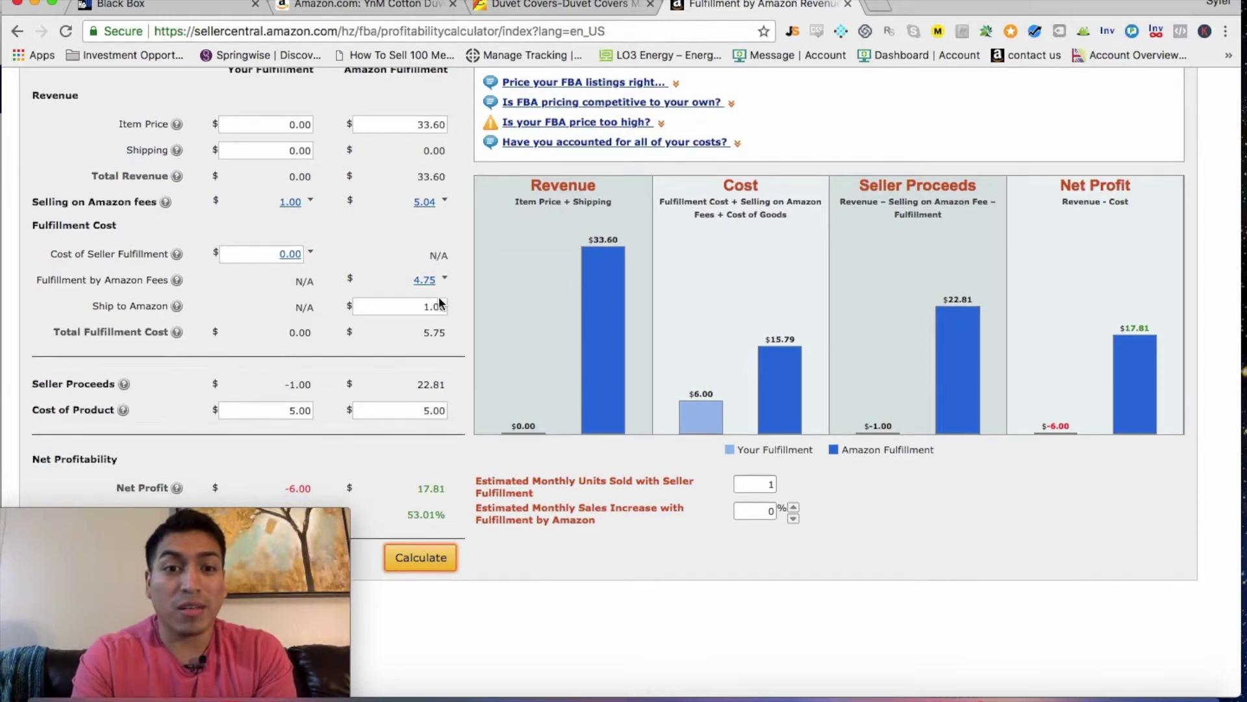
pyautogui.scroll(2, 443, 303)
pyautogui.scroll(-2, 440, 303)
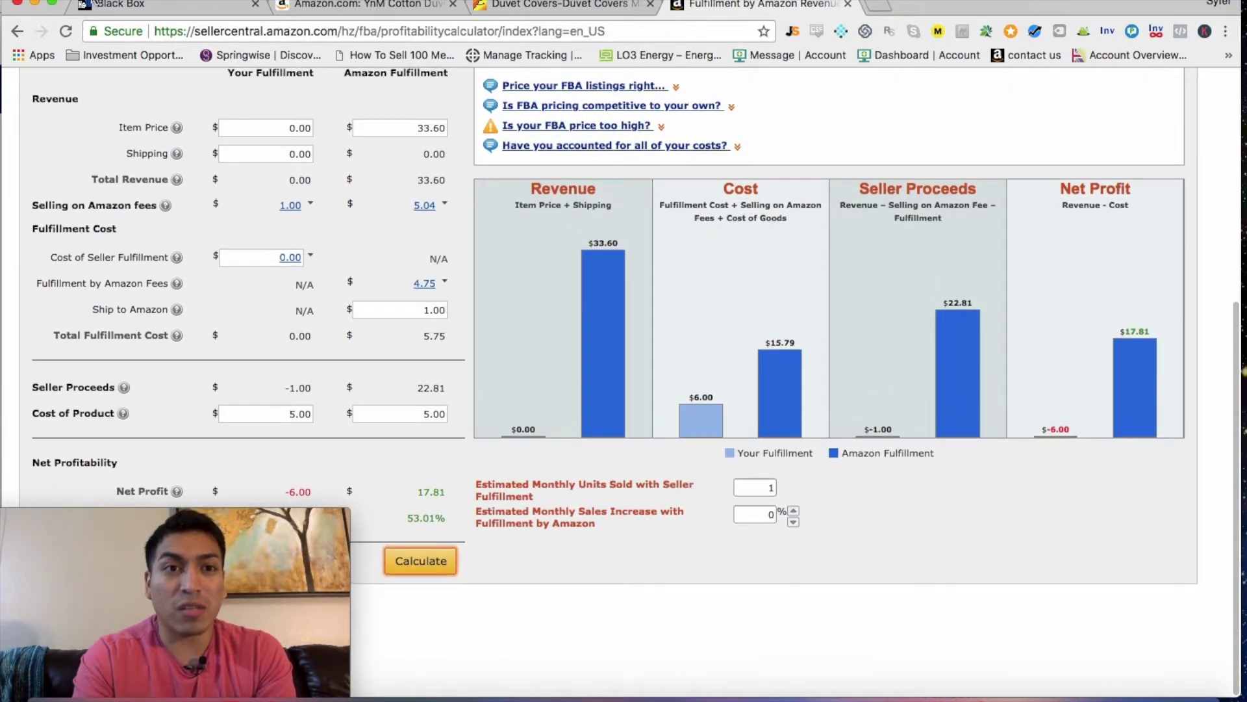
# - Recheck the YnM duvet cover's sales, revenue and reviews in Black Box, and return to the revenue calculator
pyautogui.click(120, 5)
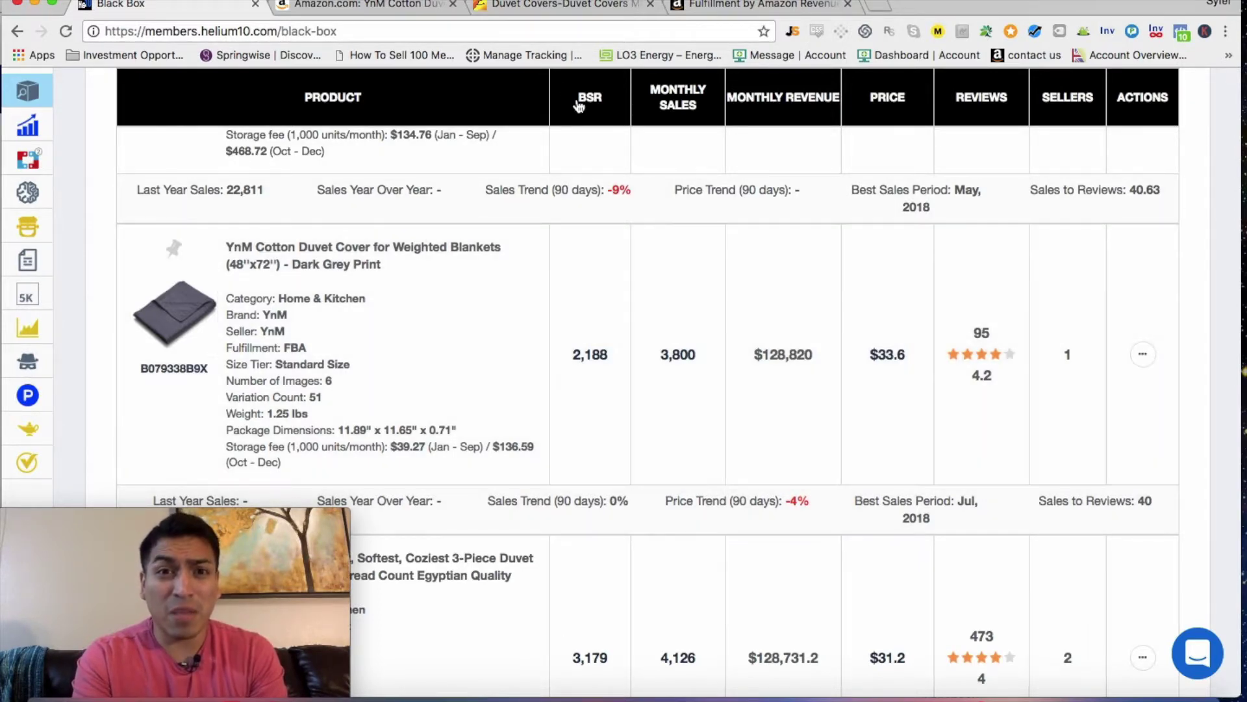
pyautogui.click(531, 16)
pyautogui.click(731, 11)
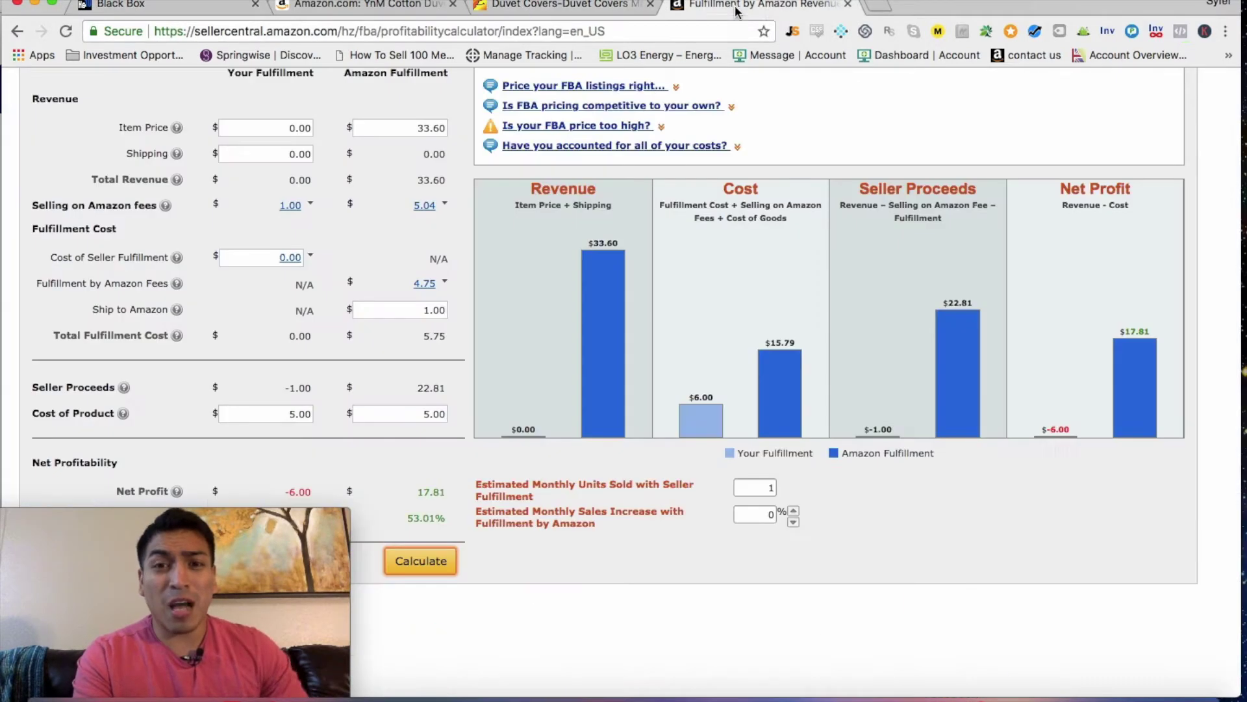
# - Open amazon.com in a new browser tab and search for "duvet covers for weighted blankets"
pyautogui.click(872, 7)
pyautogui.write('amazon.com')
pyautogui.press('Return')
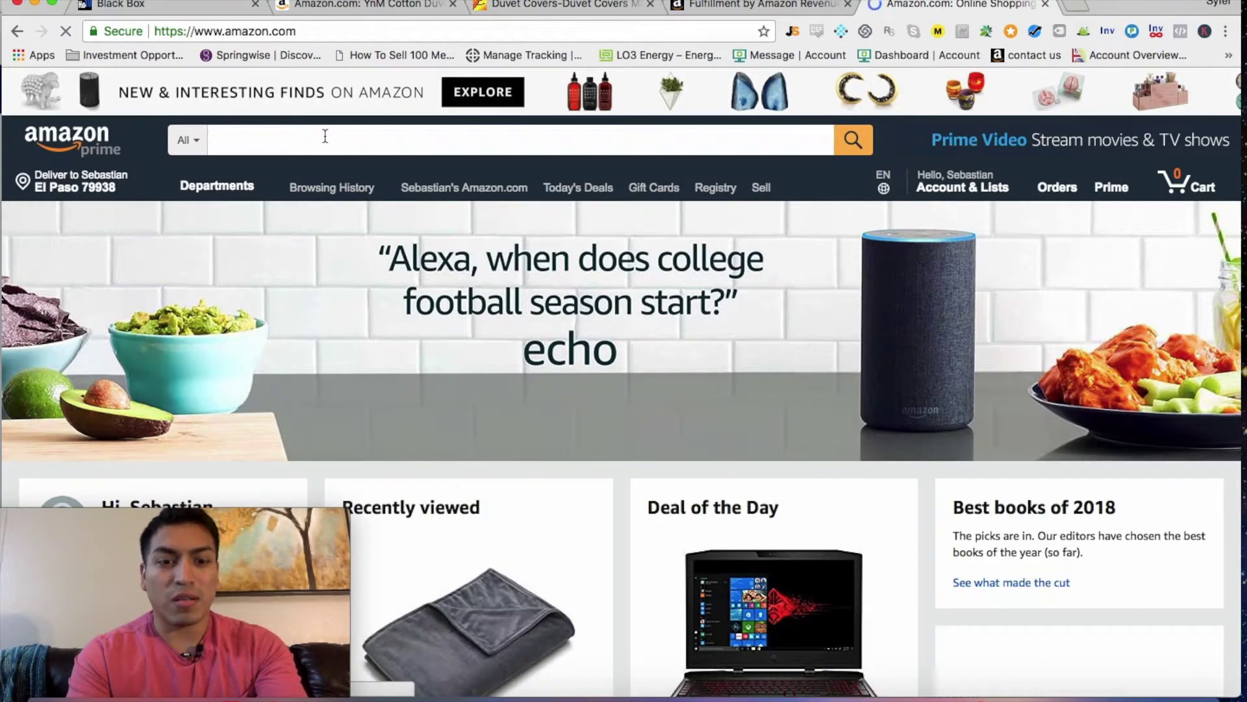
pyautogui.write('duvet covers ')
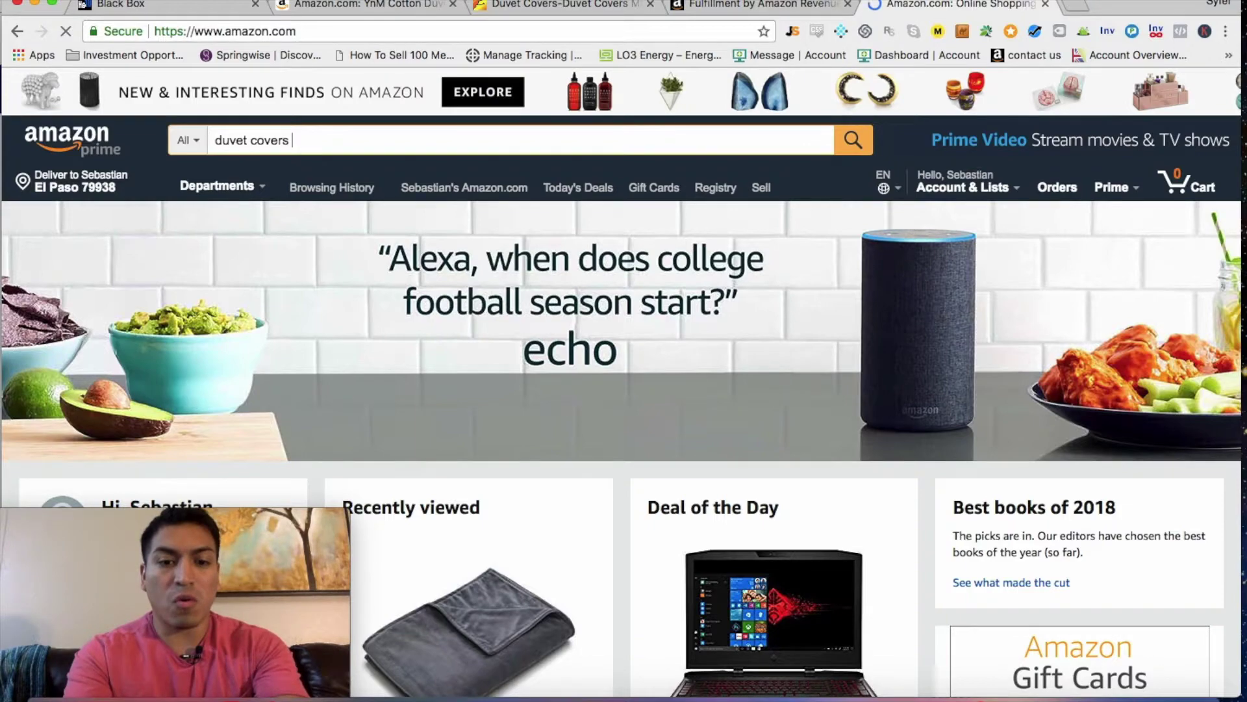
pyautogui.write('for weighted b')
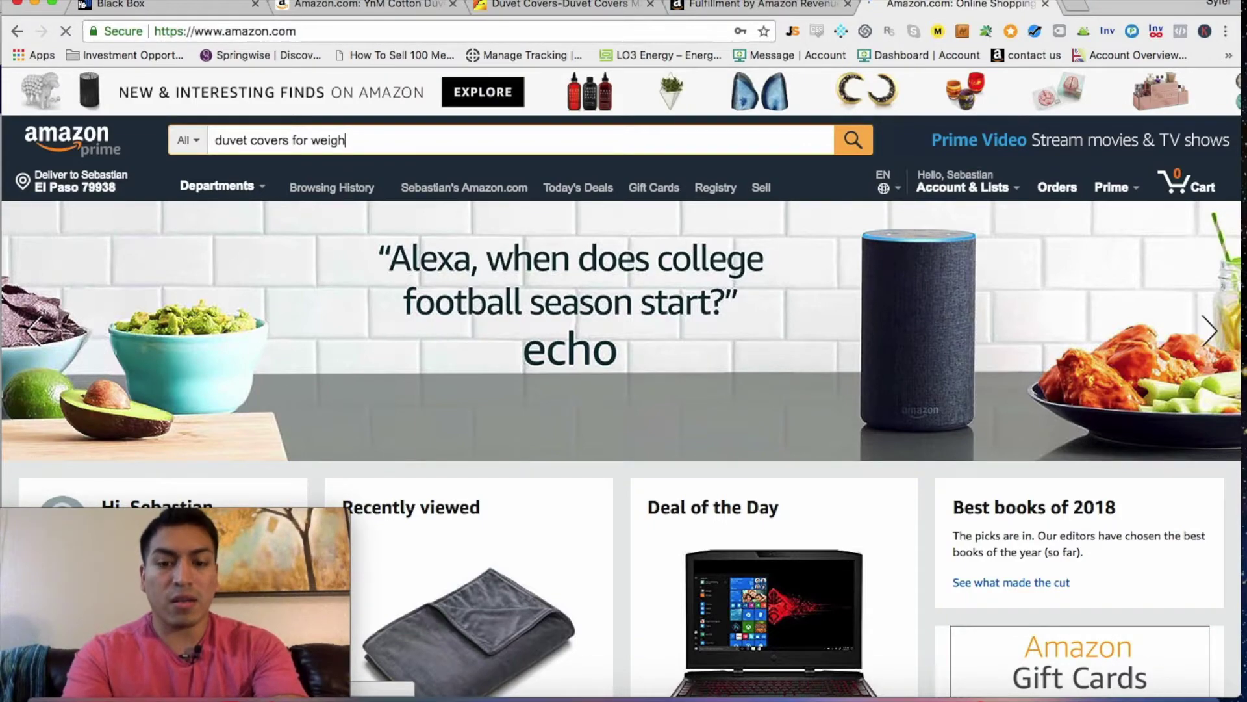
pyautogui.write('lankets')
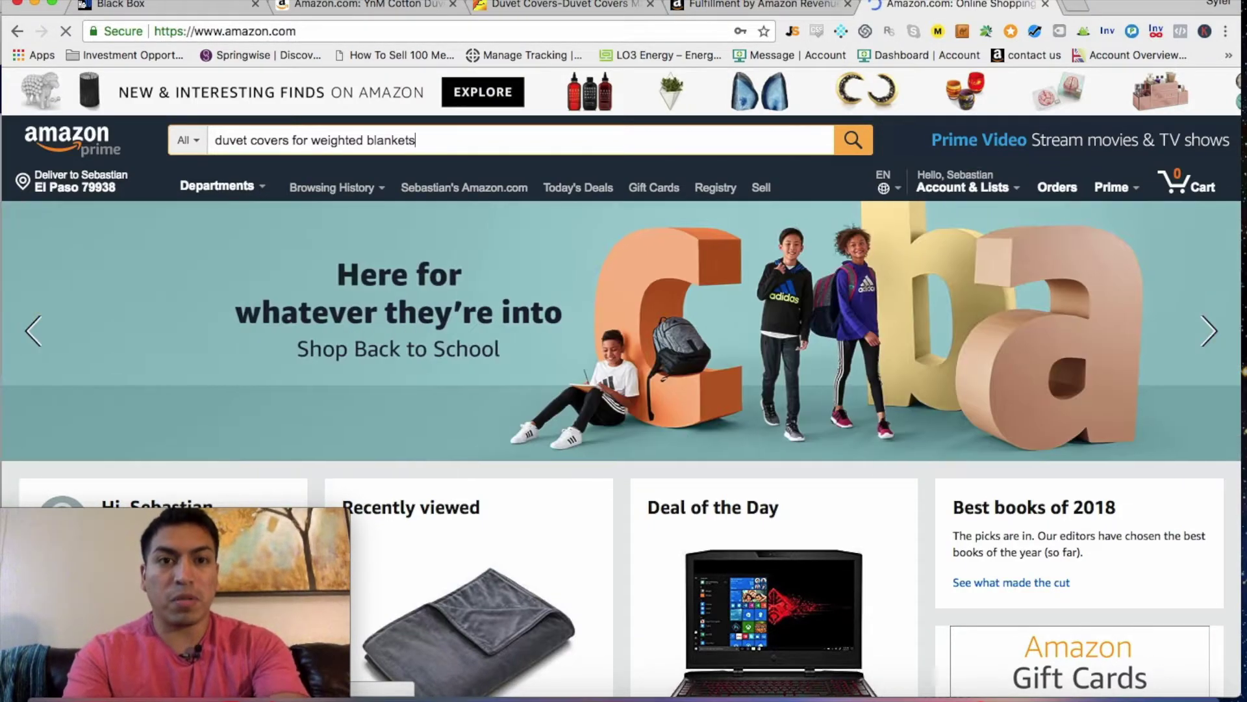
pyautogui.press('Return')
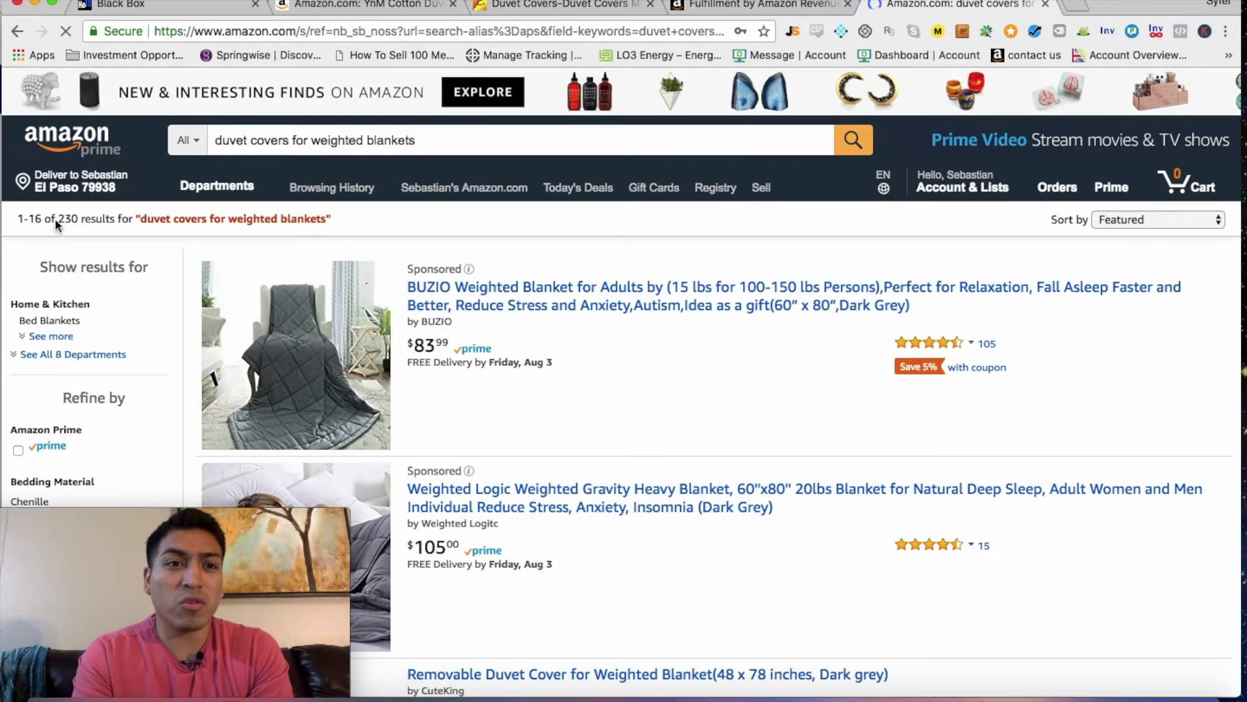
# - Examine the Amazon search results for the number of competing listings and whether they are actual duvet covers
pyautogui.moveTo(91, 220); pyautogui.dragTo(57, 219)
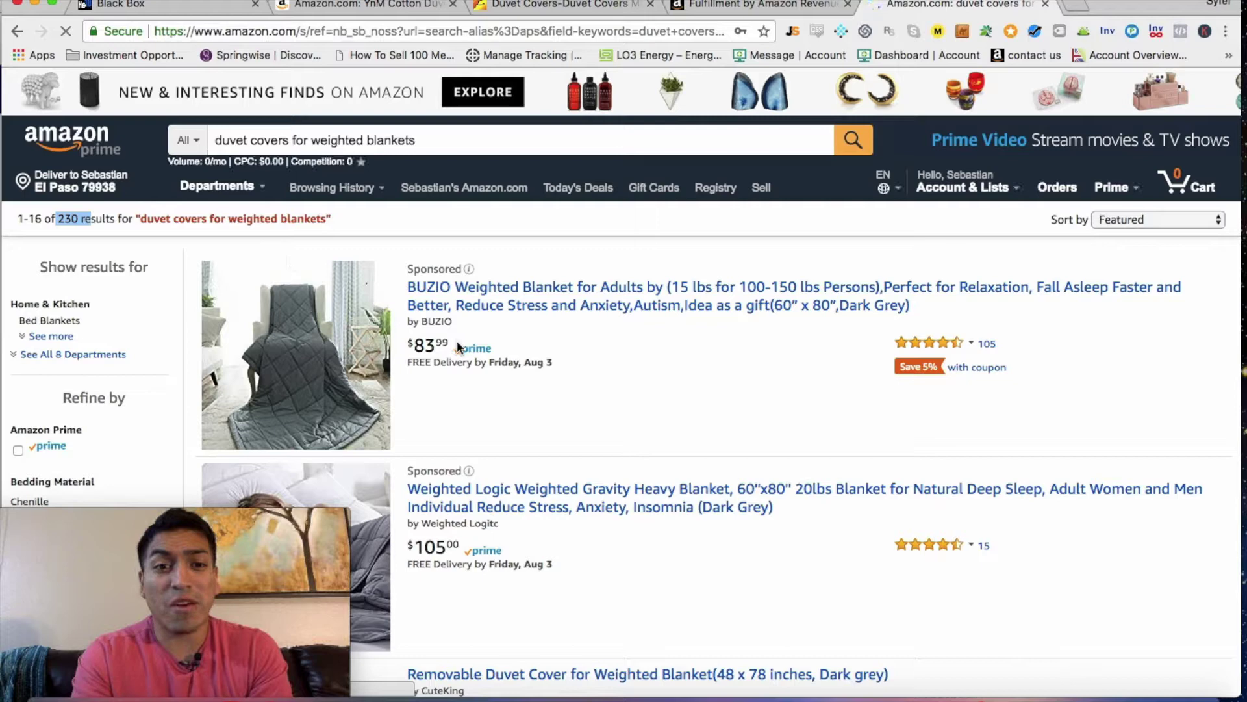
pyautogui.scroll(-1, 455, 342)
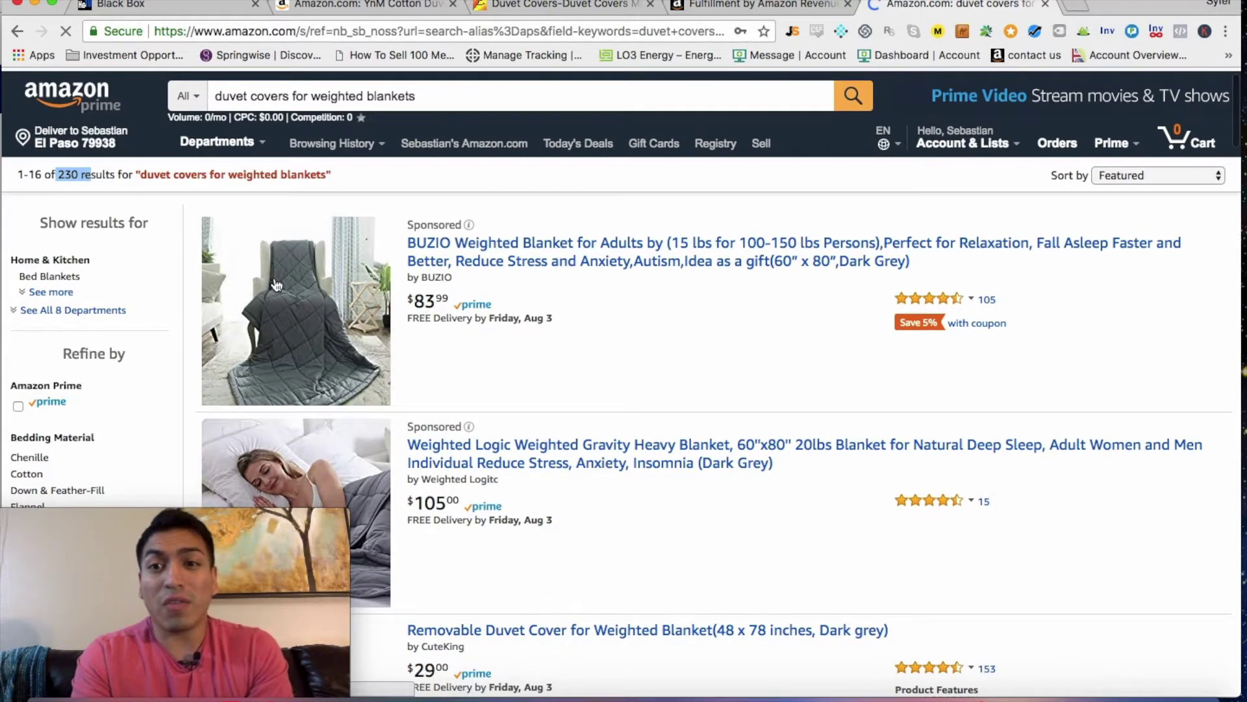
pyautogui.scroll(-1, 428, 275)
pyautogui.scroll(2, 429, 275)
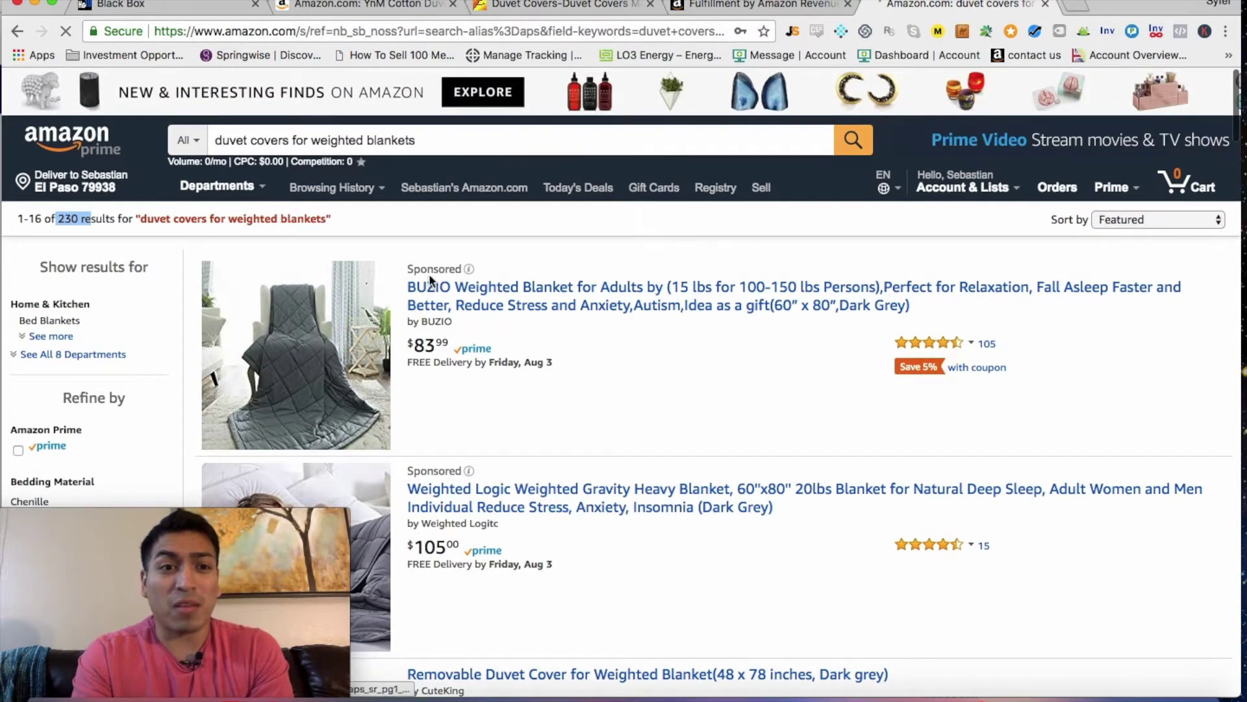
pyautogui.click(347, 9)
pyautogui.click(916, 5)
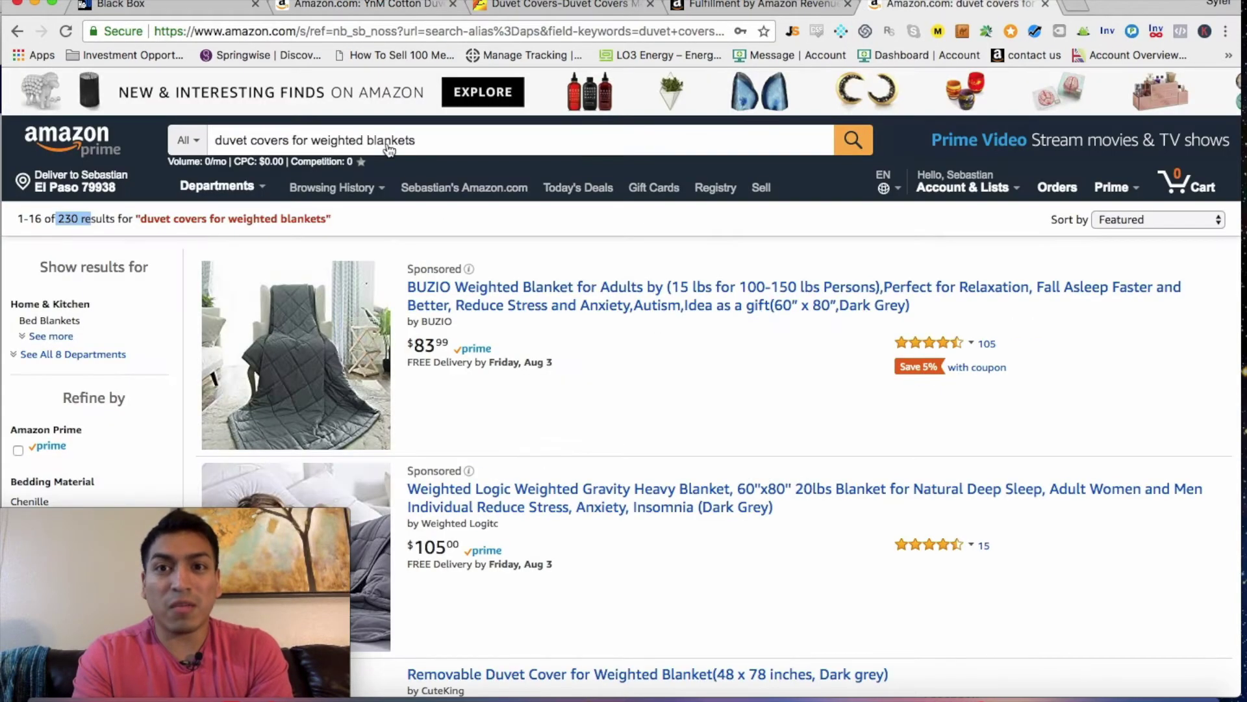
pyautogui.moveTo(56, 225); pyautogui.dragTo(84, 224)
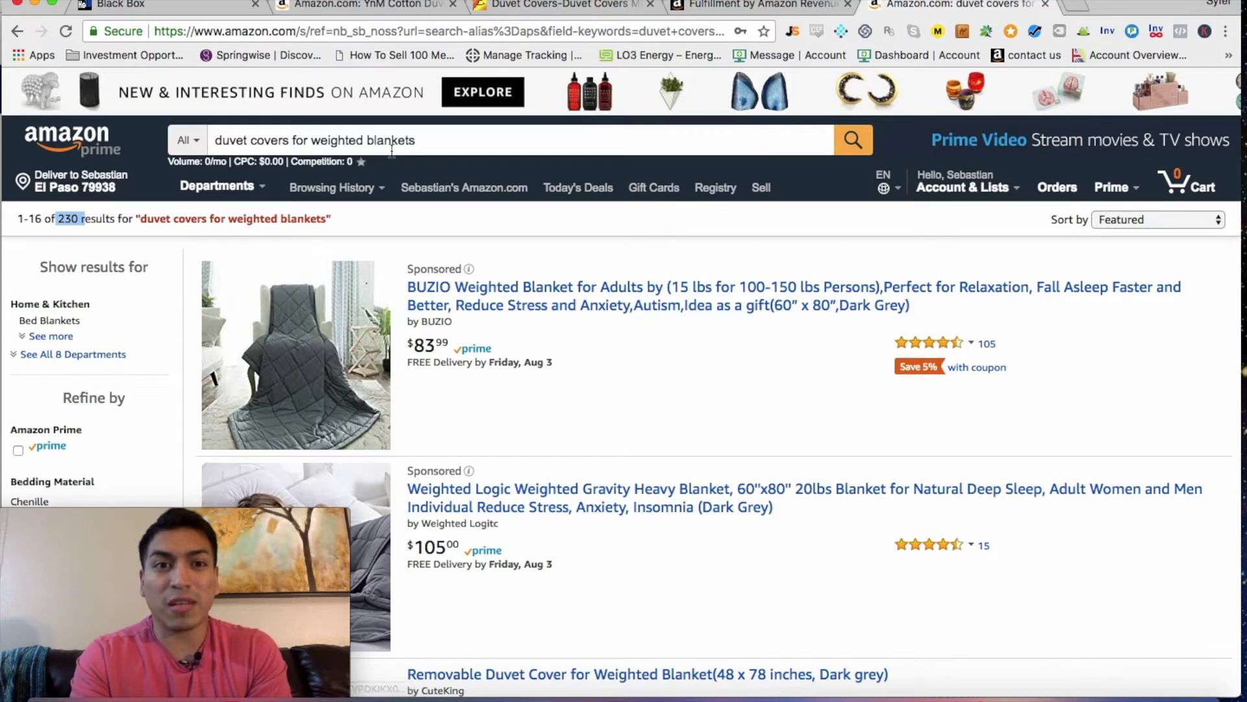
# - Review the High Standard Hotel Linen supplier's transactions on Alibaba, and the item price and net profit in the FBA Revenue Calculator
pyautogui.click(562, 5)
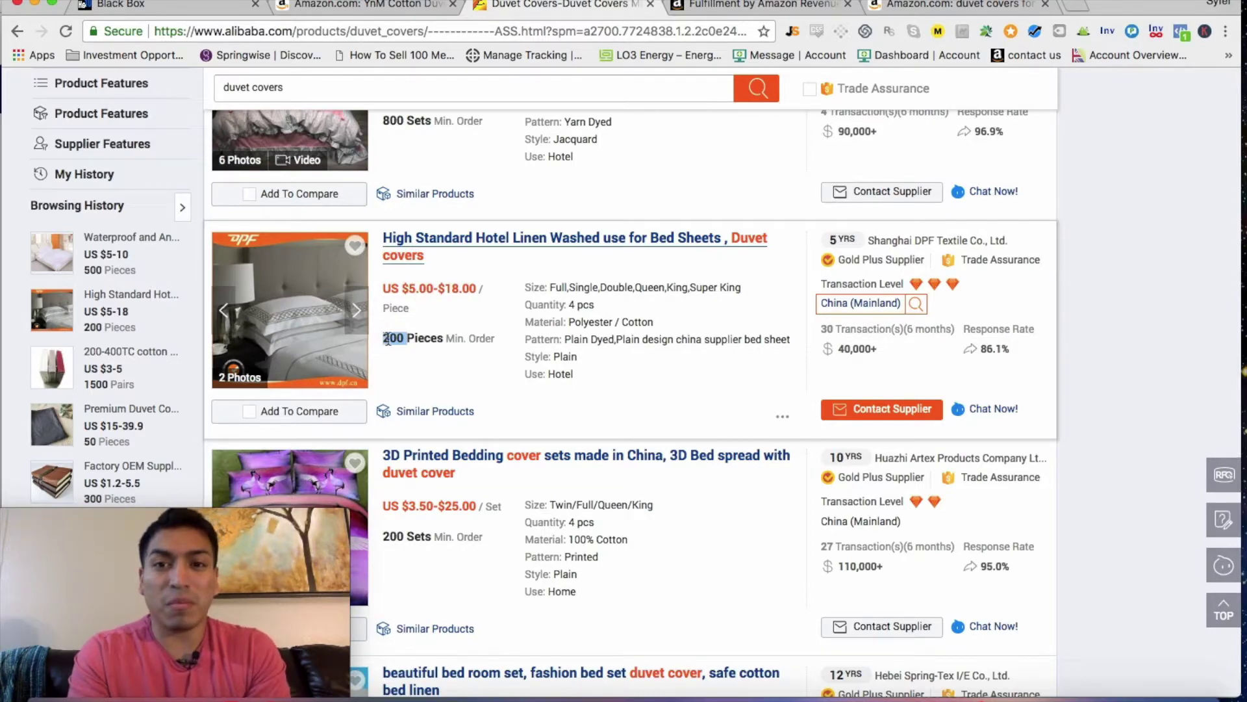
pyautogui.moveTo(914, 348); pyautogui.dragTo(826, 347)
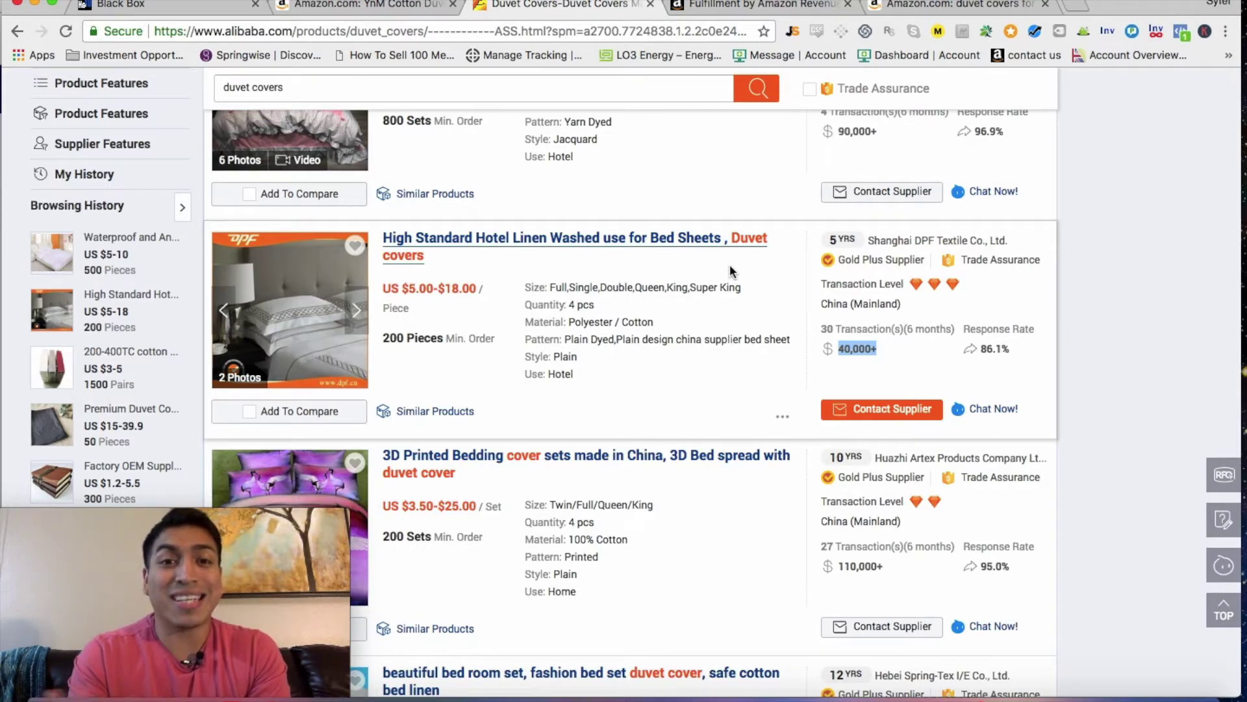
pyautogui.click(720, 1)
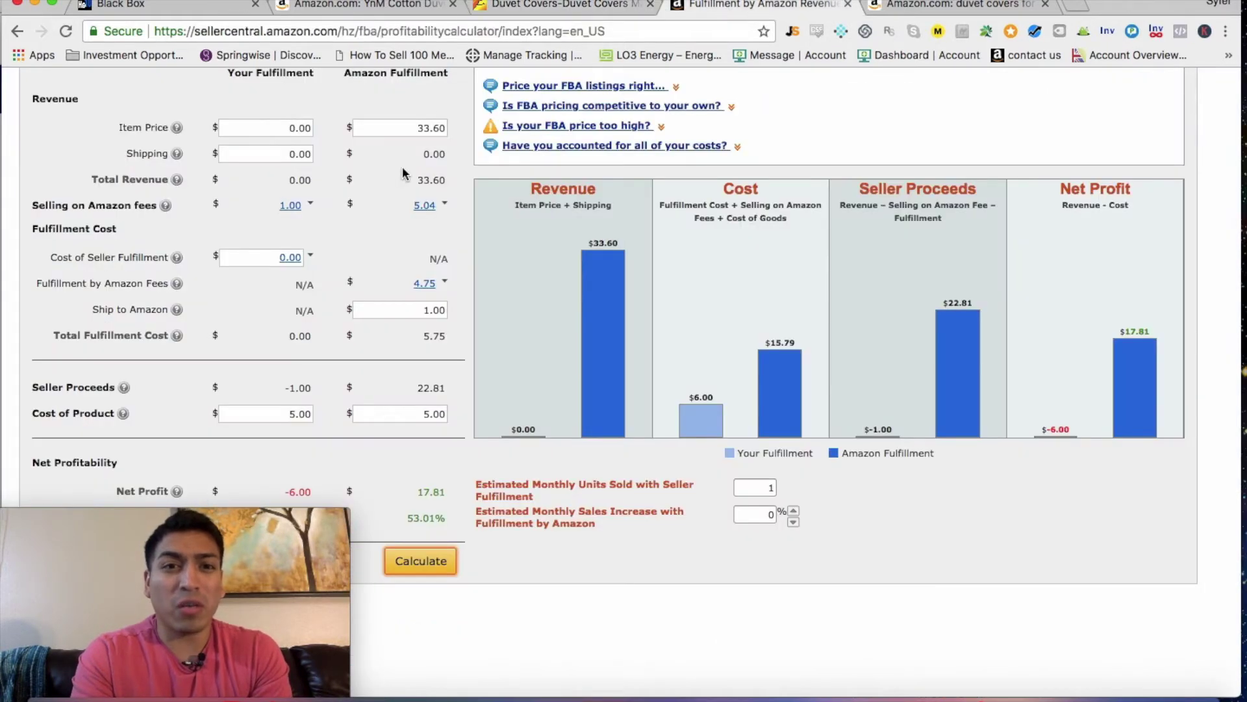
pyautogui.scroll(4, 401, 166)
pyautogui.scroll(-2, 403, 166)
pyautogui.doubleClick(391, 246)
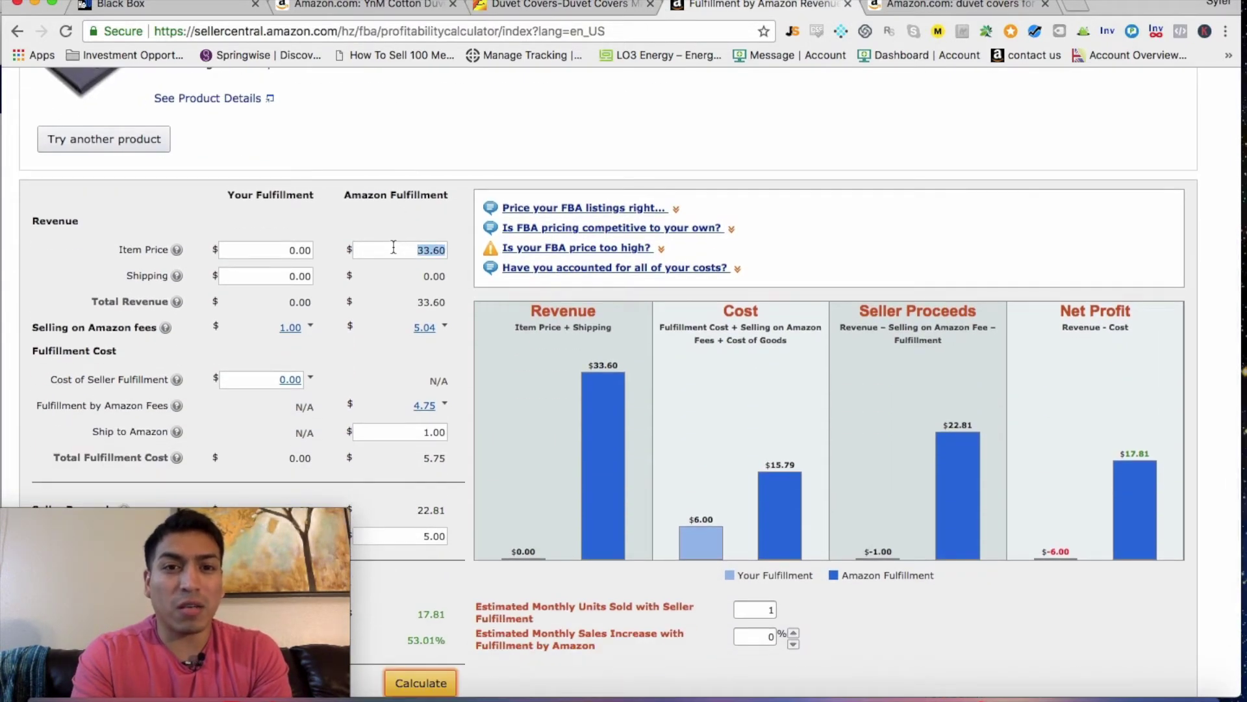
pyautogui.scroll(2, 426, 219)
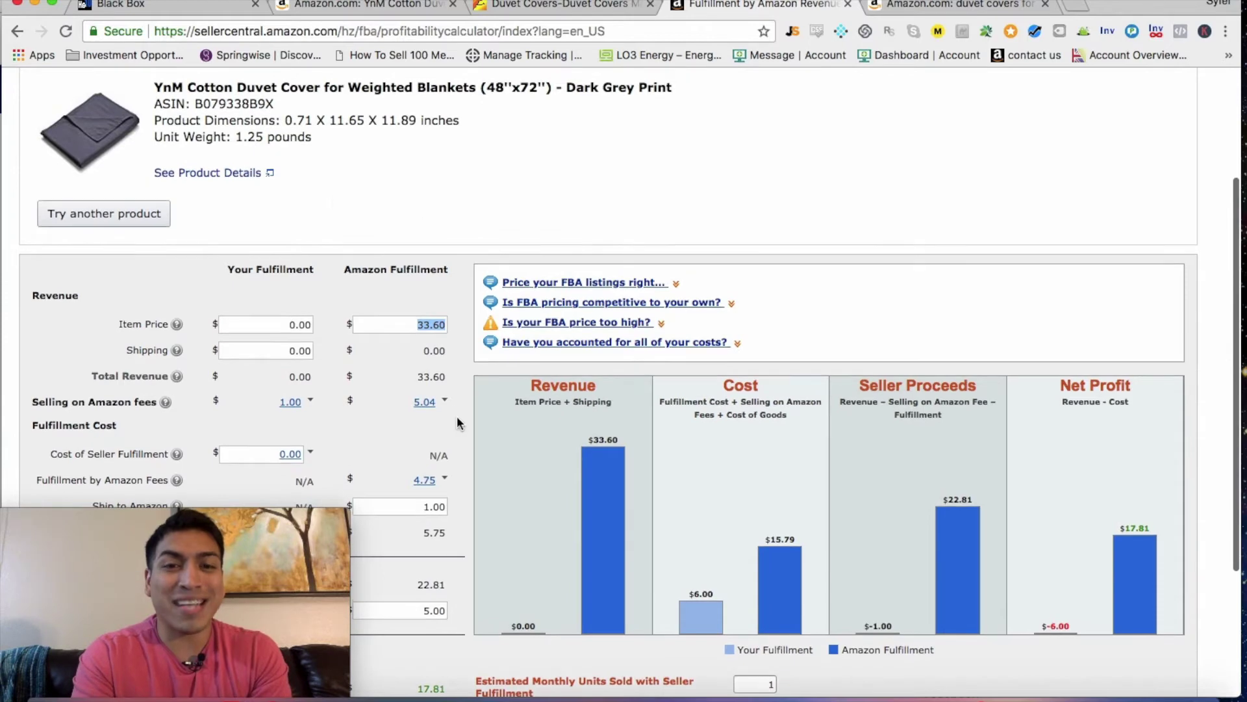
pyautogui.scroll(-6, 458, 415)
pyautogui.scroll(-1, 414, 442)
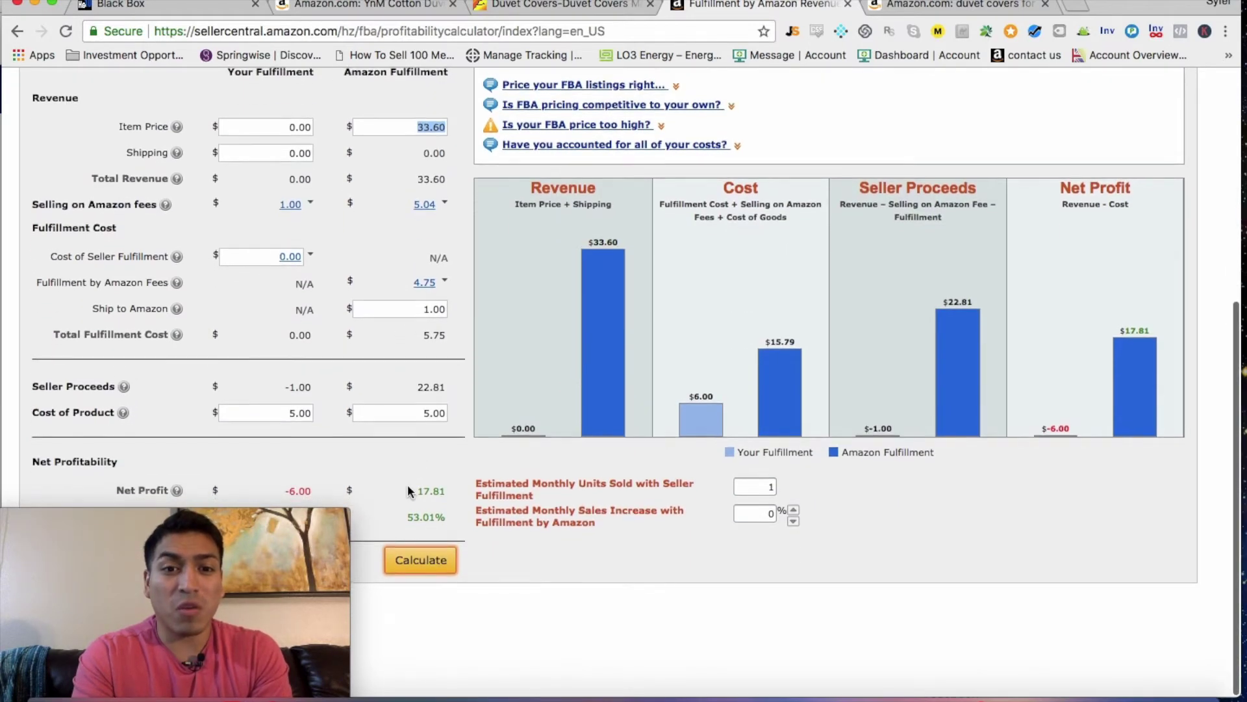
pyautogui.moveTo(414, 491); pyautogui.dragTo(442, 492)
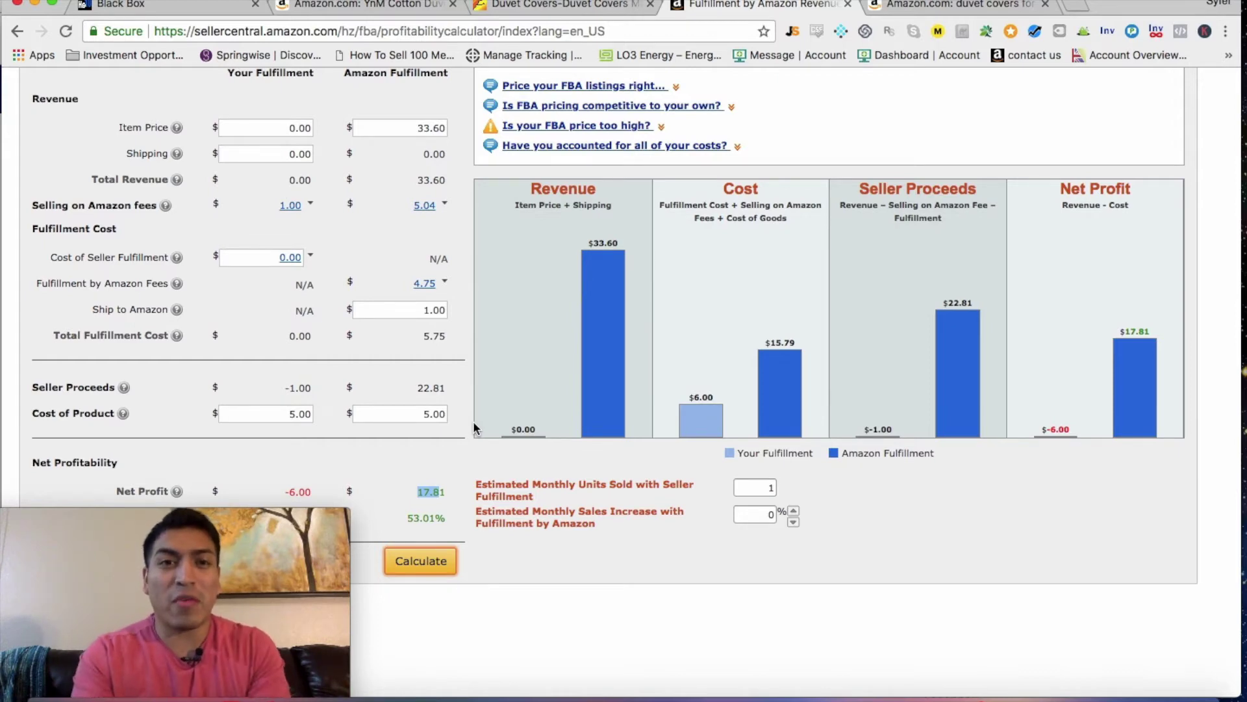
# - Return to Black Box and look through the products around the YnM duvet cover, back up to the search filters
pyautogui.click(183, 13)
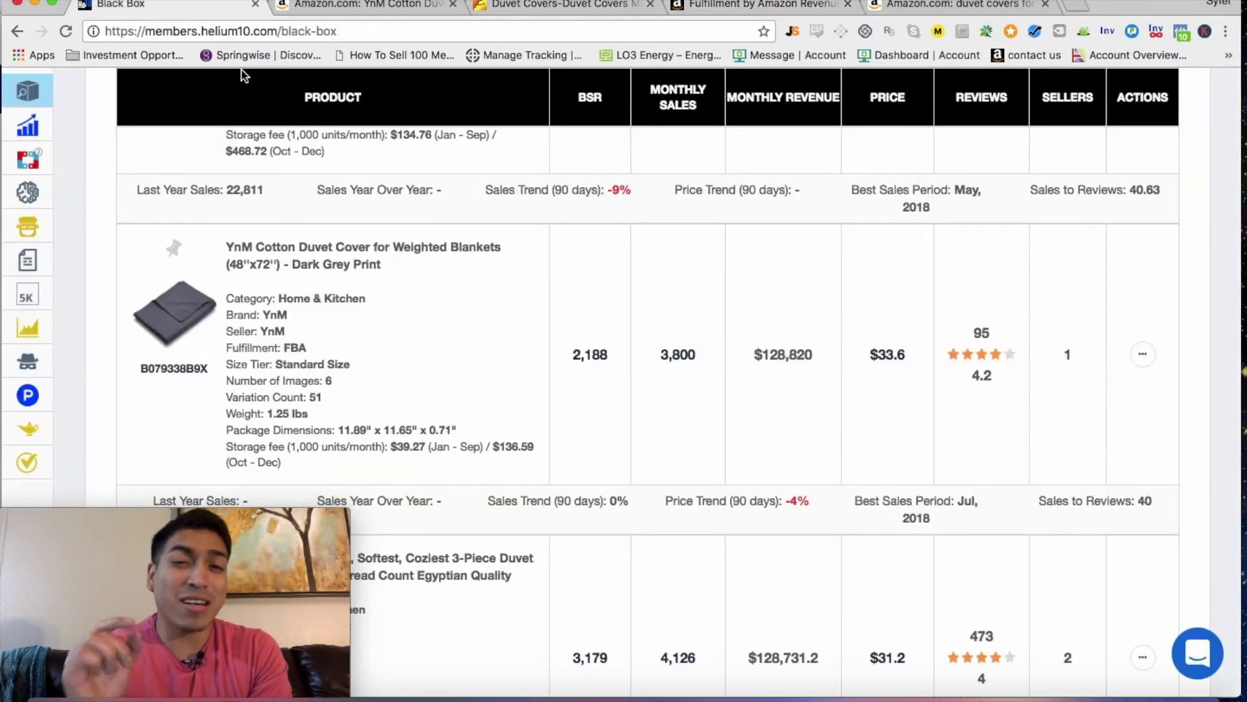
pyautogui.scroll(3, 459, 222)
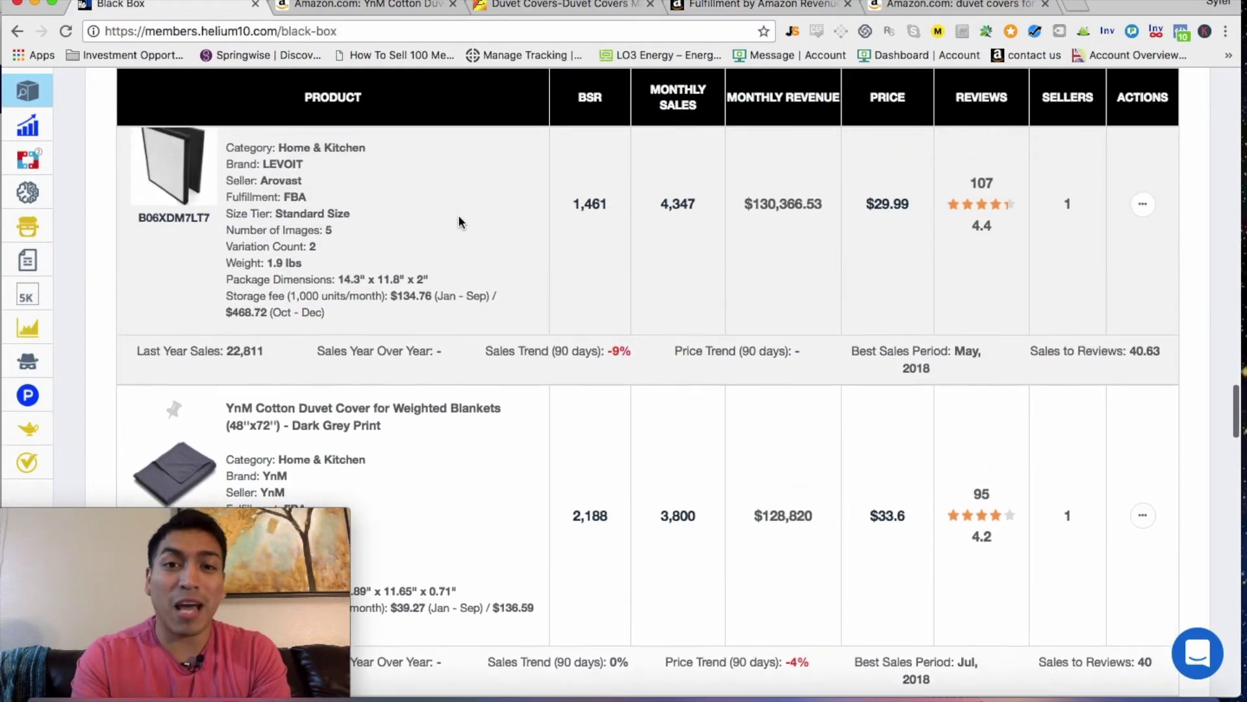
pyautogui.scroll(5, 458, 215)
pyautogui.scroll(-15, 458, 214)
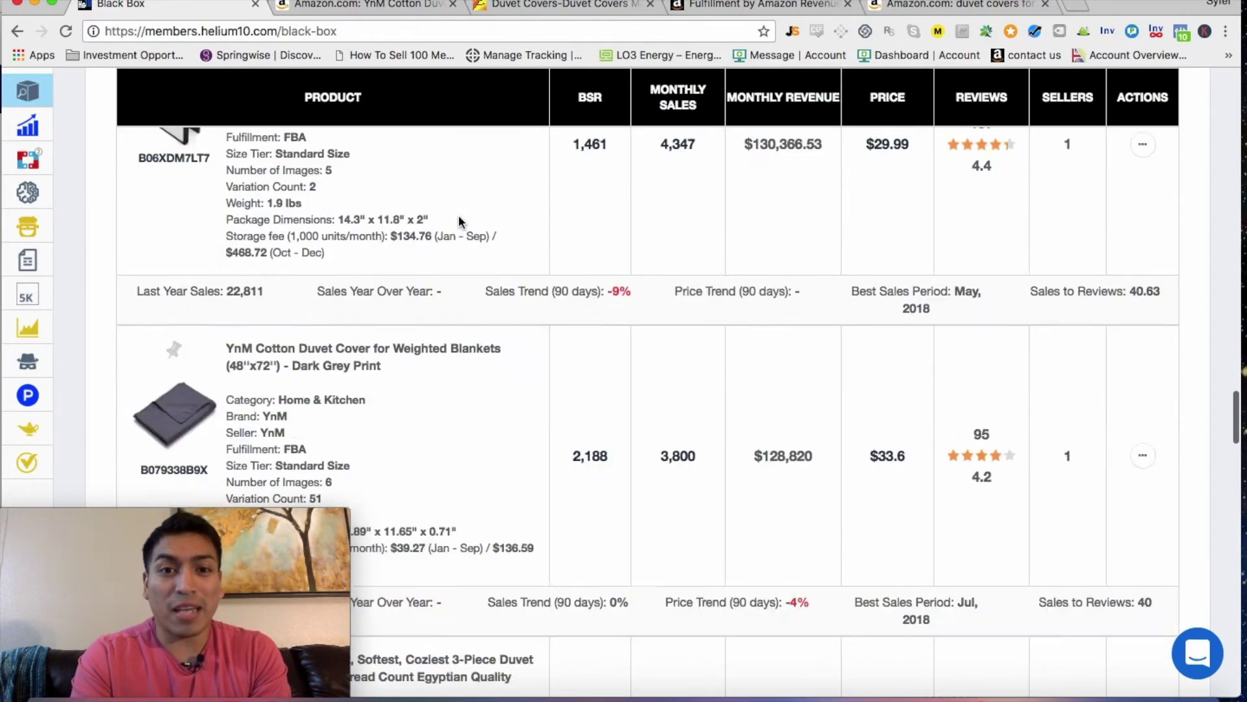
pyautogui.scroll(20, 458, 214)
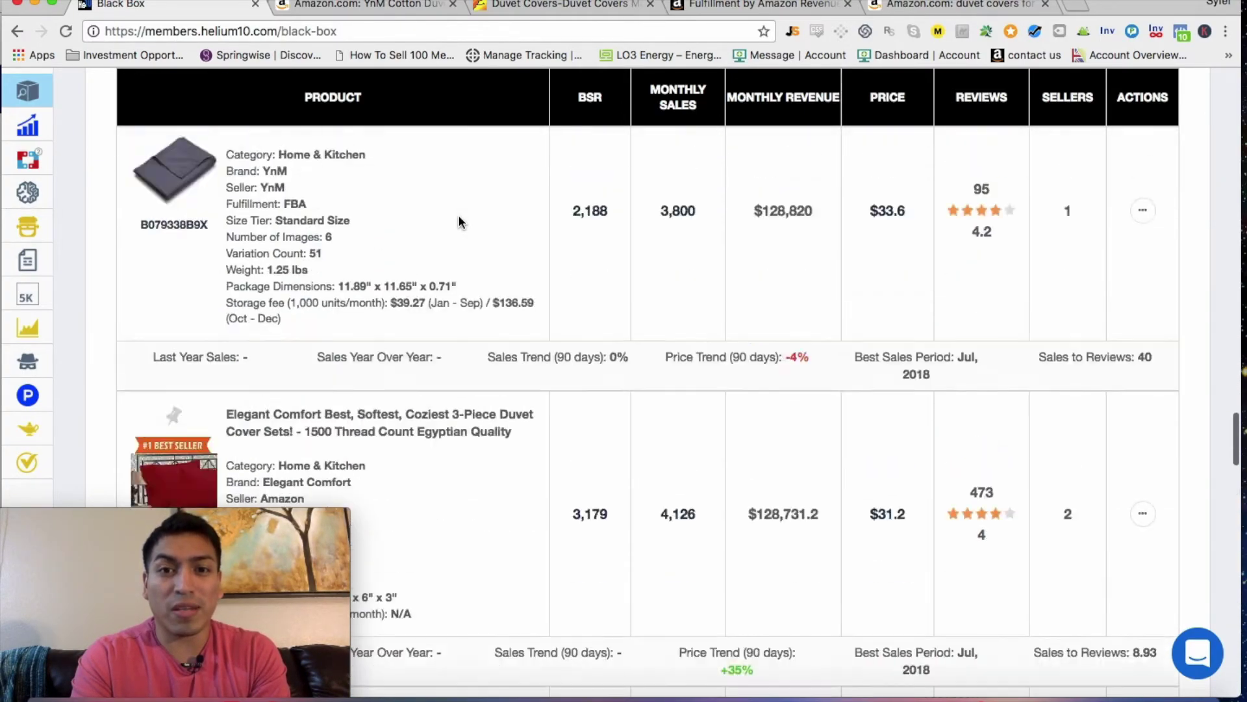
pyautogui.scroll(15, 459, 221)
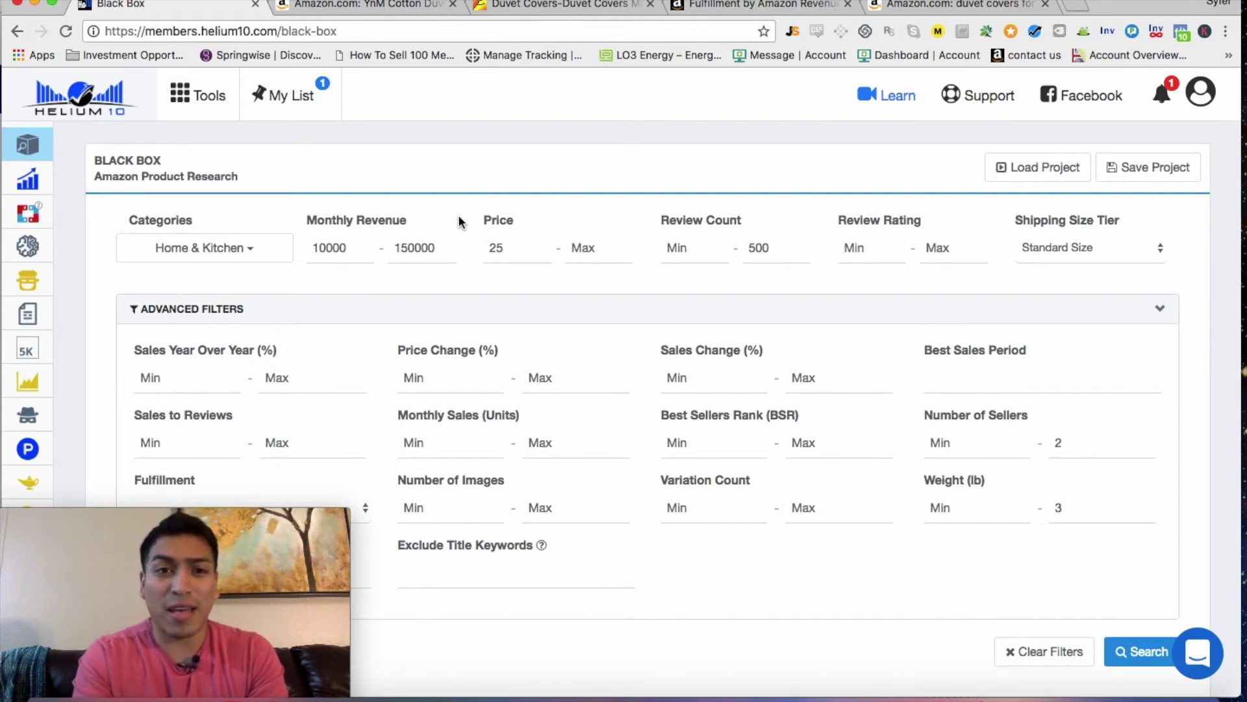
# - Look through the product categories offered by the Black Box category filter, keeping Home & Kitchen selected
pyautogui.click(203, 257)
pyautogui.scroll(-1, 207, 315)
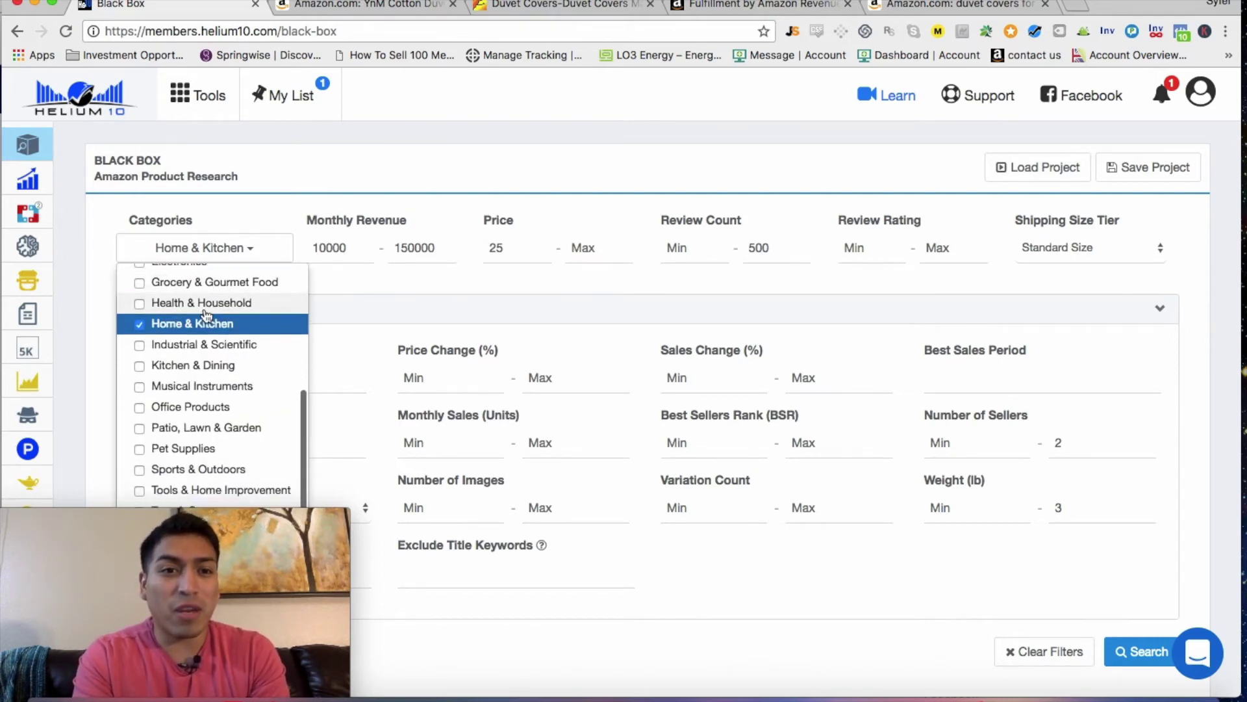
pyautogui.click(346, 309)
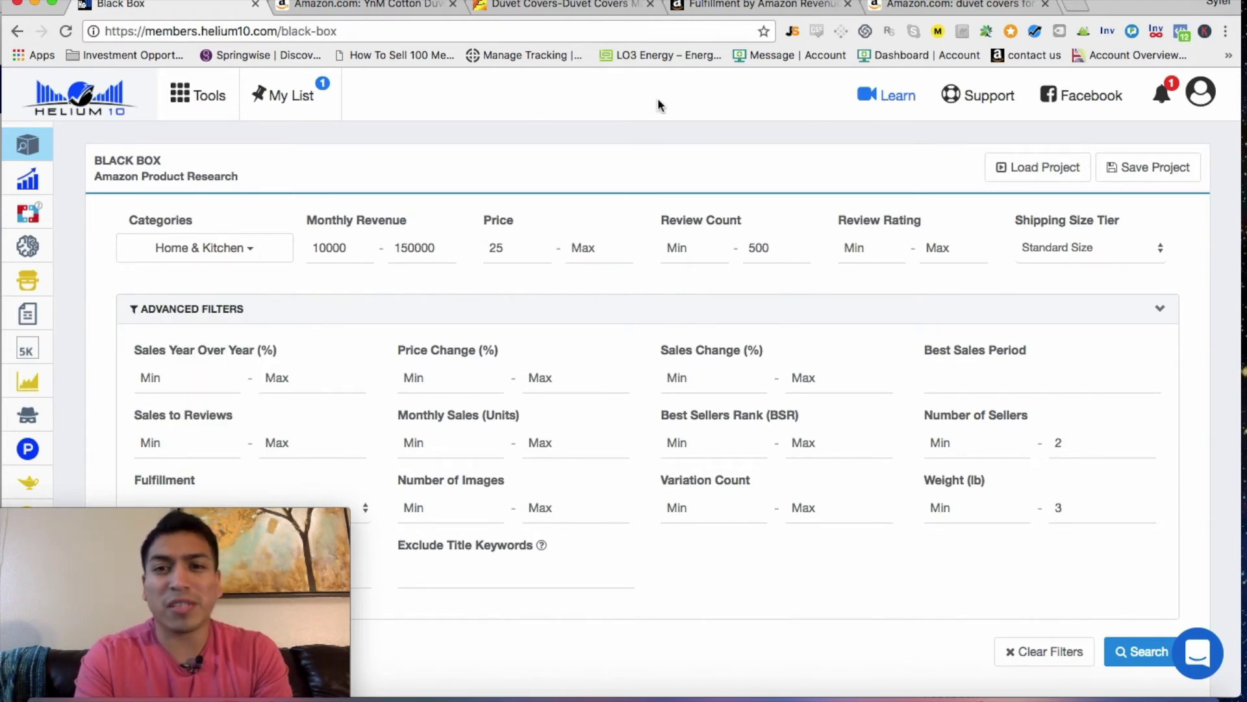
# - Examine the first Black Box results, including the EASELAND bed sheet set, and review the seller and weight filters
pyautogui.scroll(-3, 695, 329)
pyautogui.scroll(-10, 696, 331)
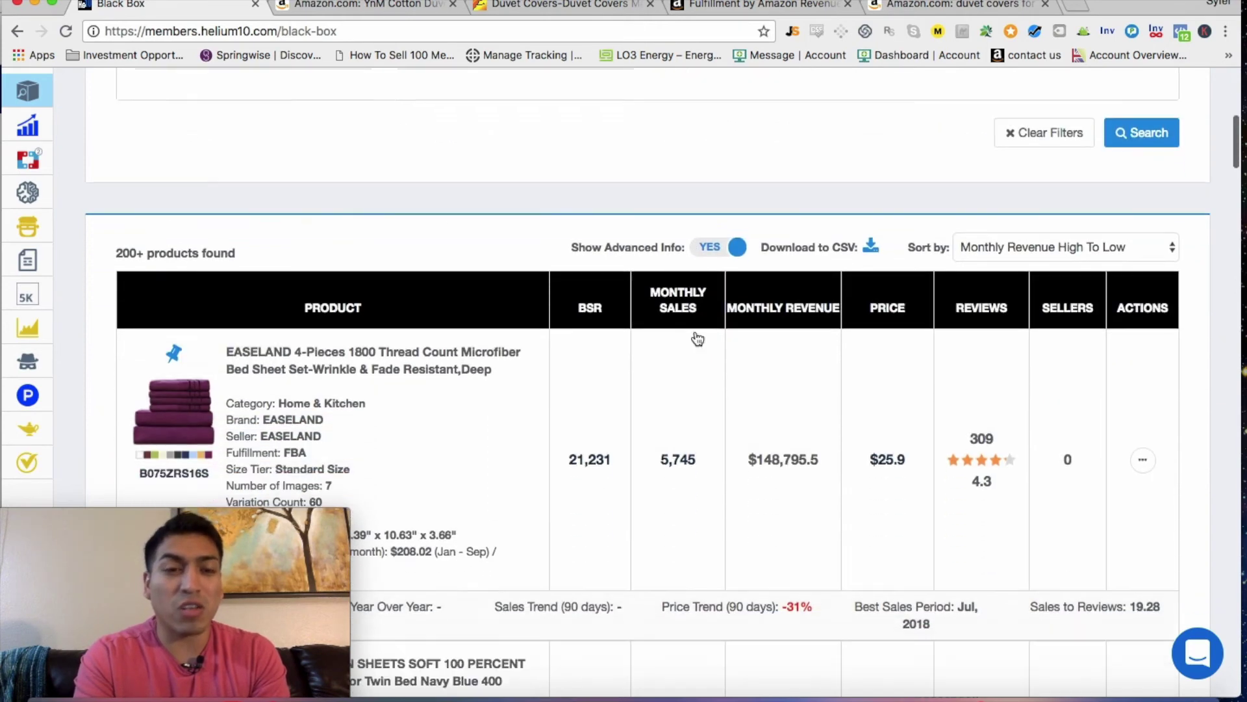
pyautogui.scroll(-1, 697, 338)
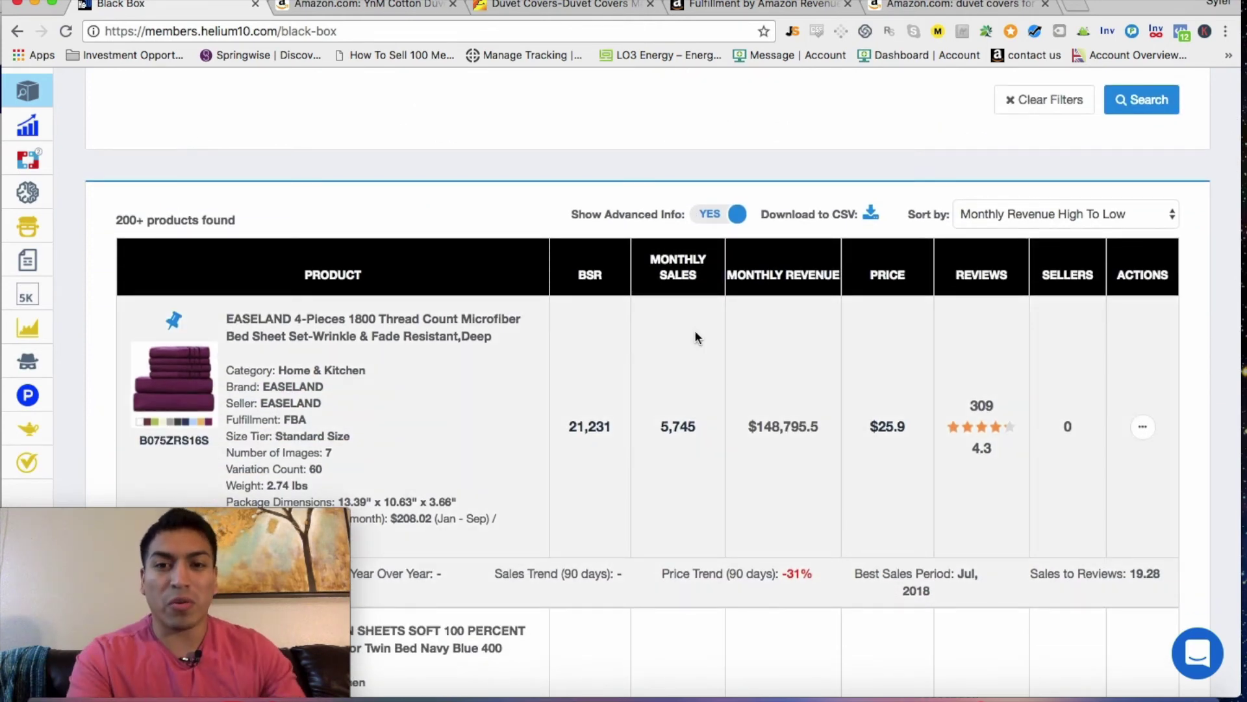
pyautogui.scroll(2, 695, 337)
pyautogui.scroll(-3, 695, 336)
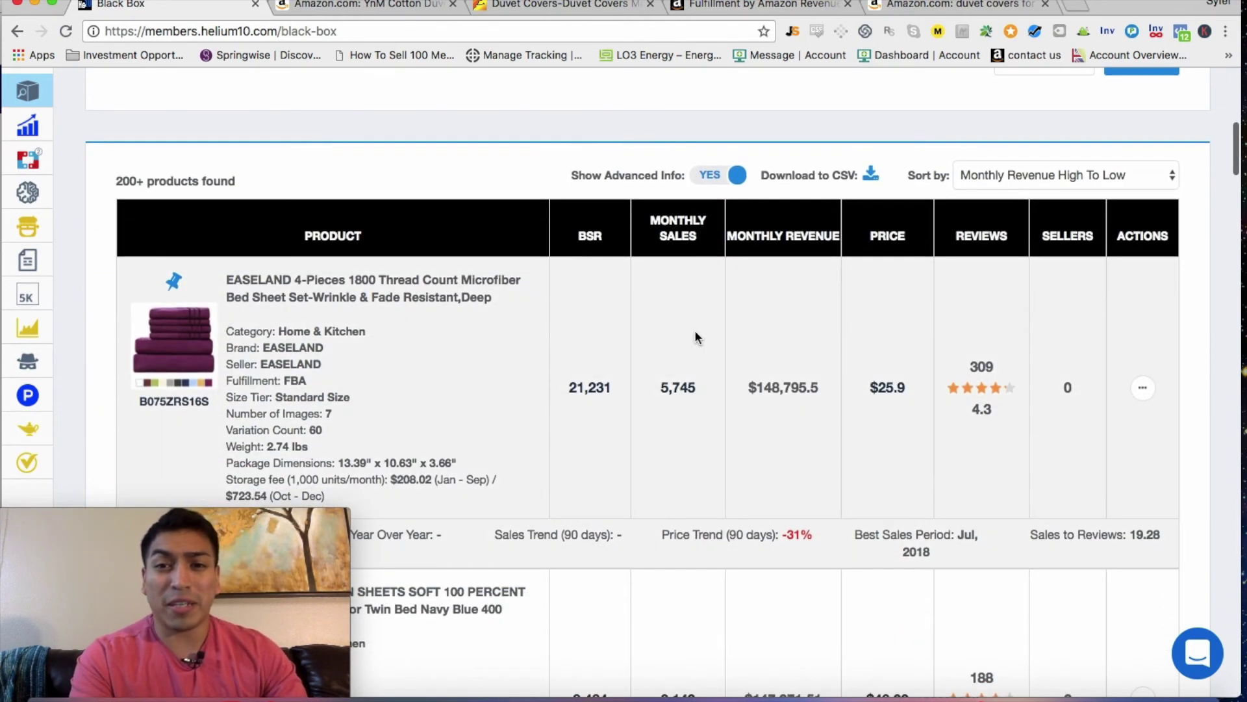
pyautogui.scroll(-1, 864, 306)
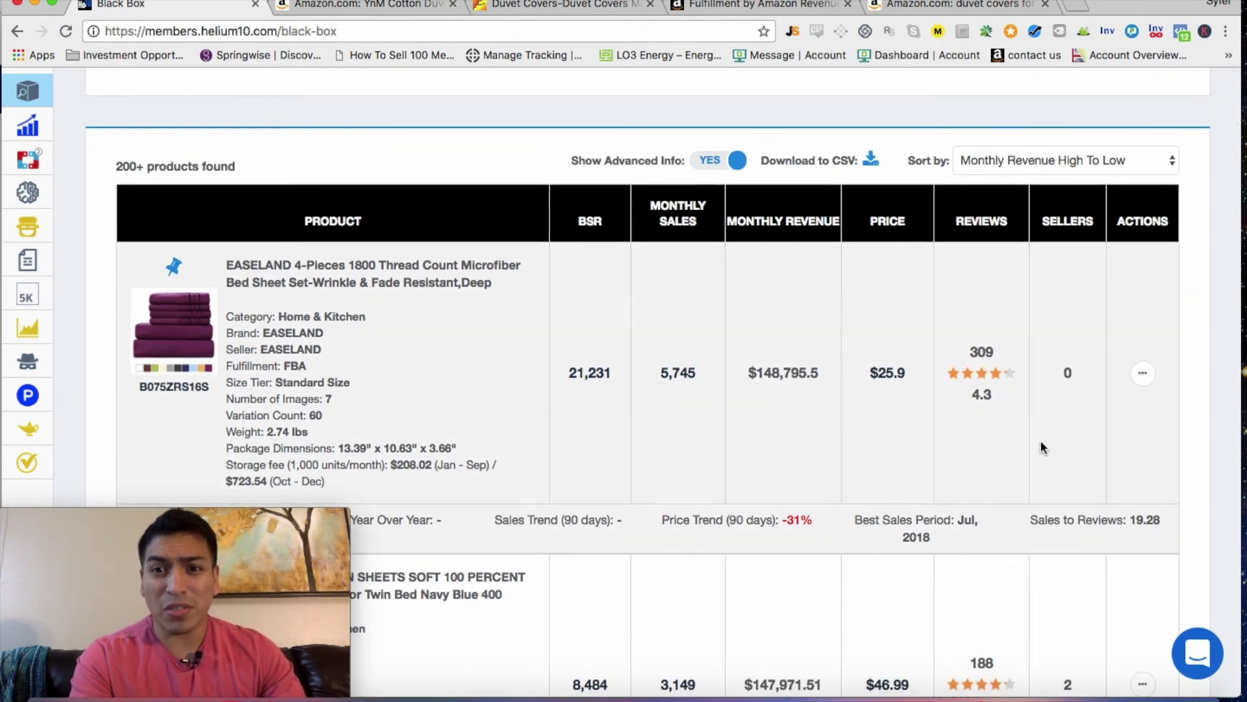
pyautogui.scroll(8, 613, 513)
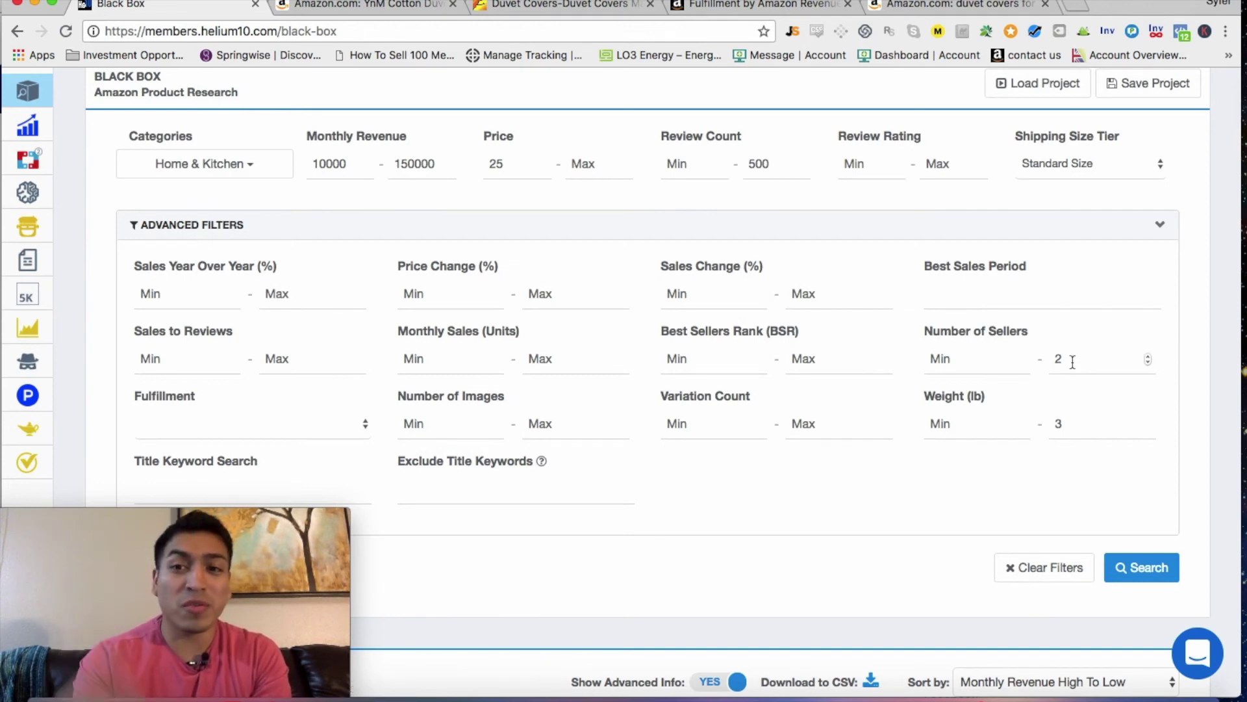
pyautogui.scroll(3, 1075, 423)
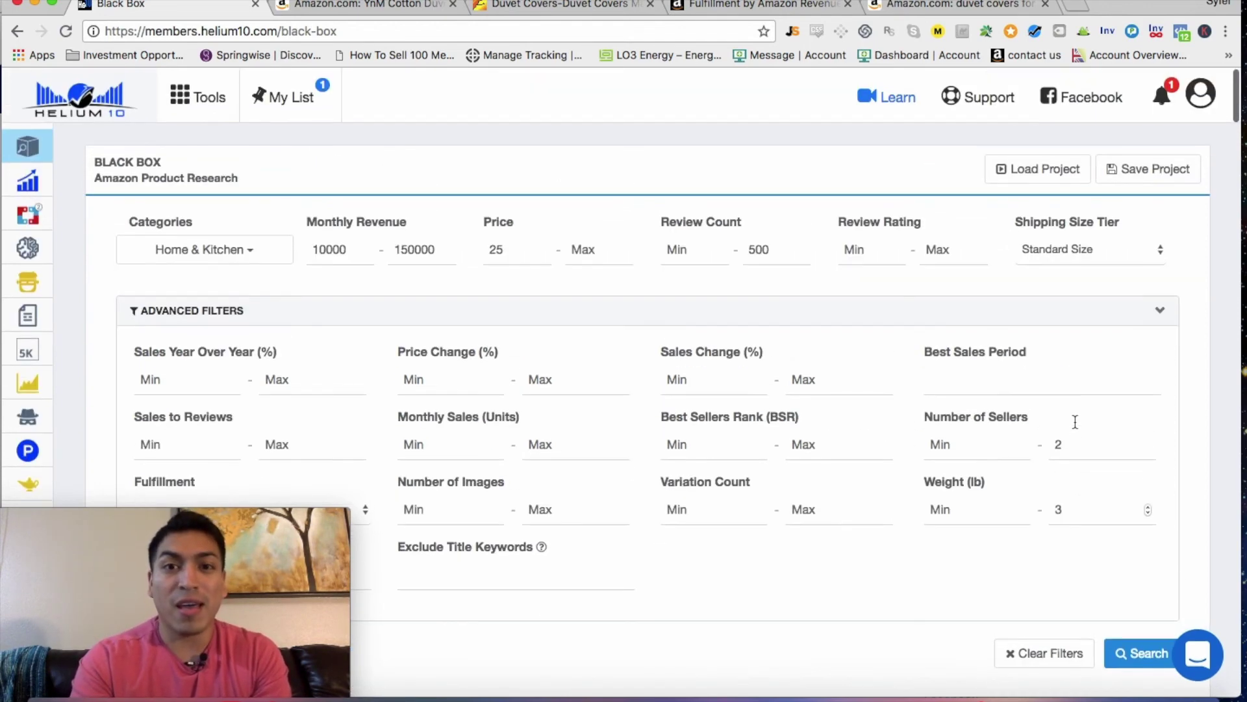